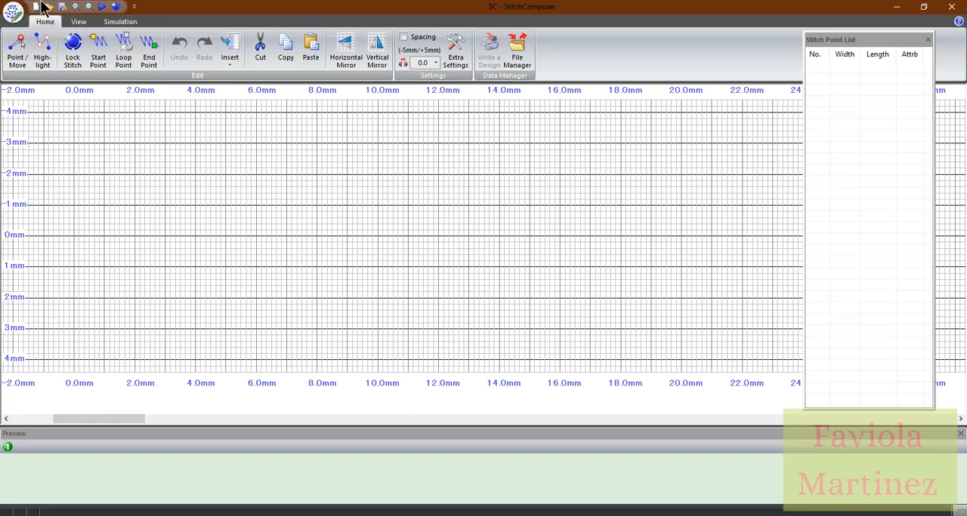
# Switch to Acrobat Reader and examine stitch designs 7-06 to 7-15 on page 21 of the Solaris embroidery design guide
pyautogui.click(80, 22)
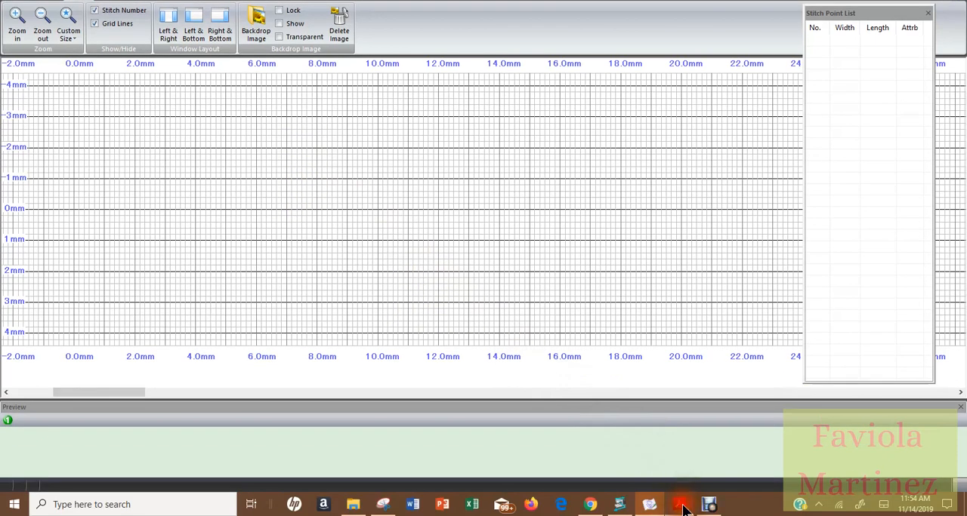
pyautogui.click(681, 507)
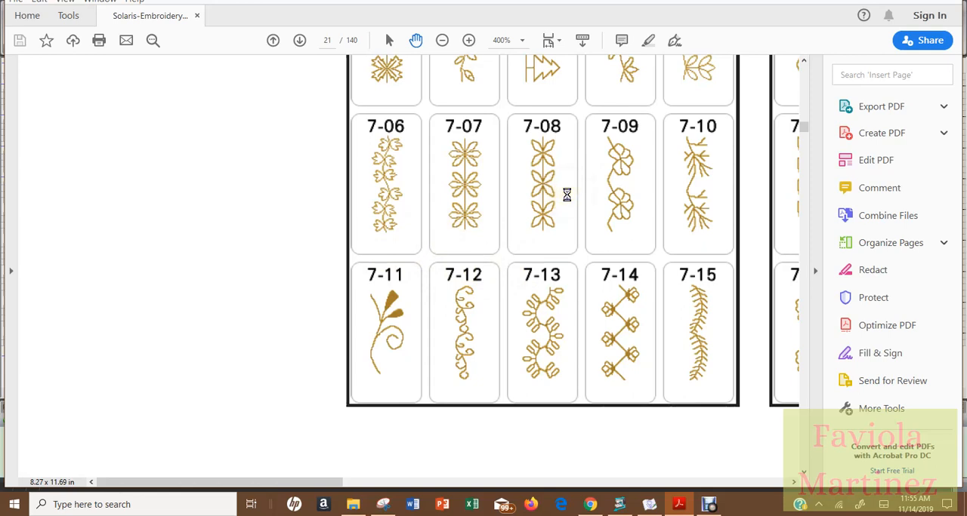
pyautogui.click(517, 225)
pyautogui.click(530, 223)
pyautogui.click(552, 289)
pyautogui.click(568, 300)
pyautogui.click(572, 289)
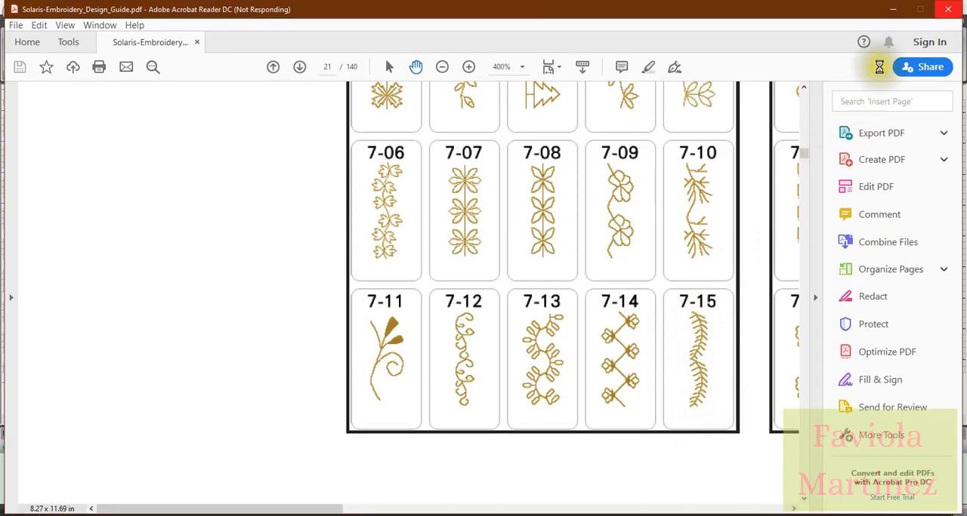
pyautogui.click(895, 15)
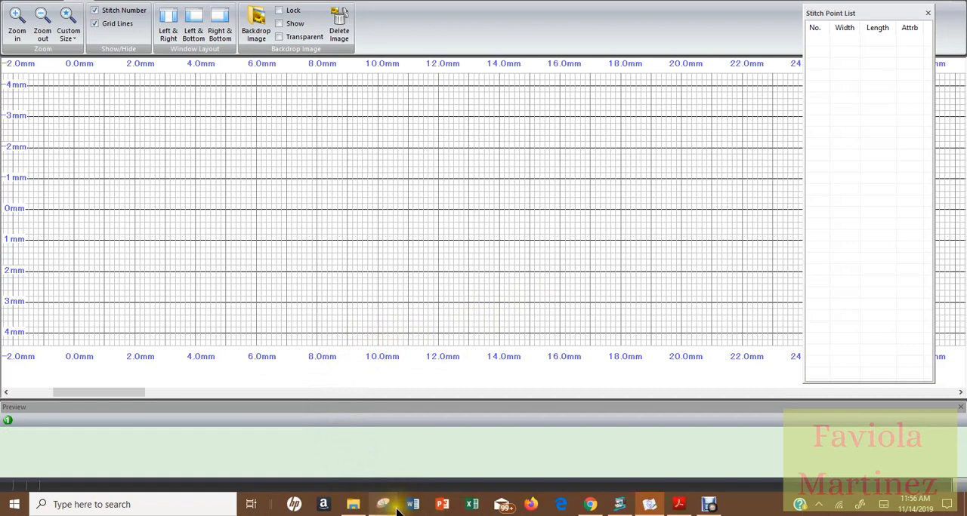
# Search Windows for "snip" and open the file location of the Snipping Tool
pyautogui.moveTo(393, 511)
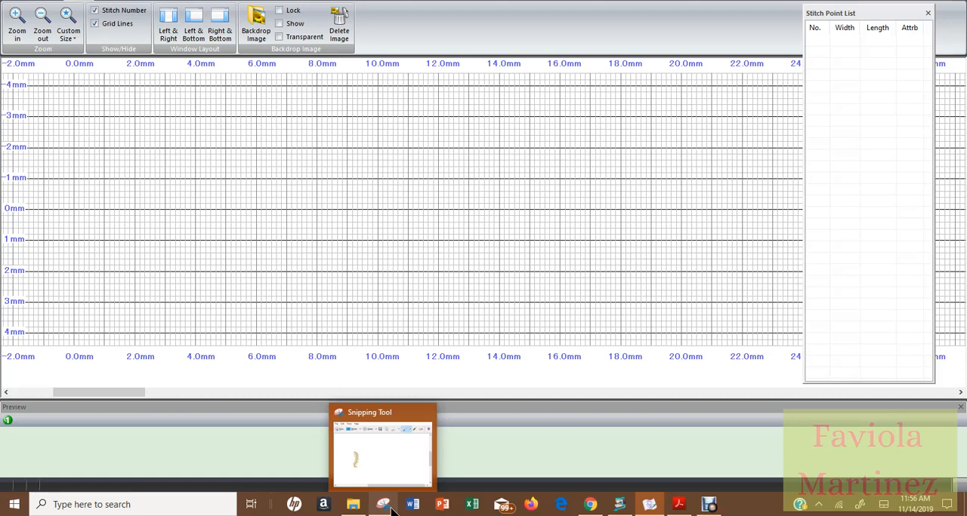
pyautogui.click(134, 505)
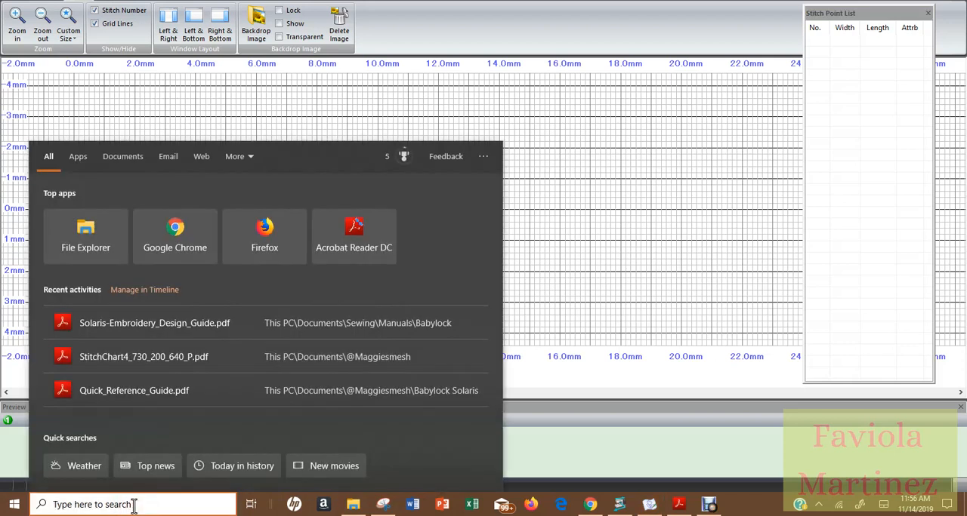
pyautogui.write('snip')
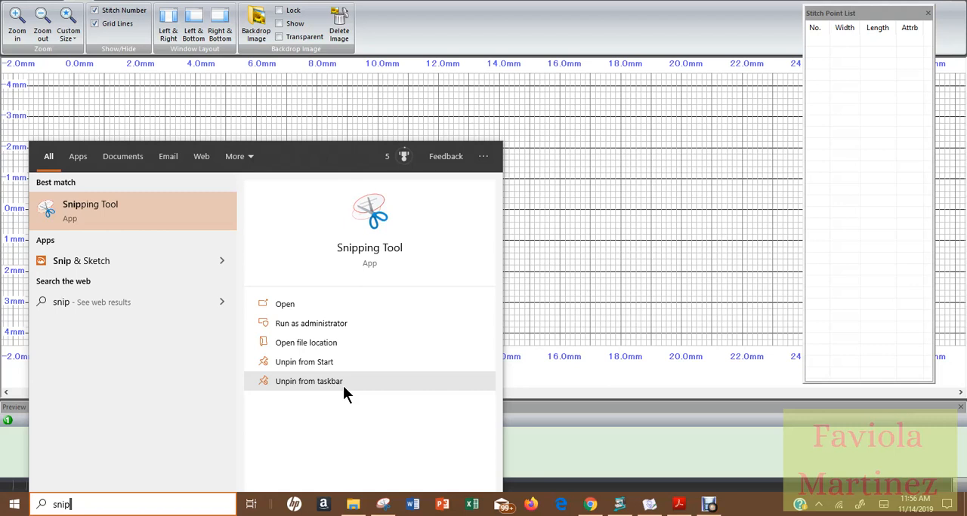
pyautogui.click(292, 343)
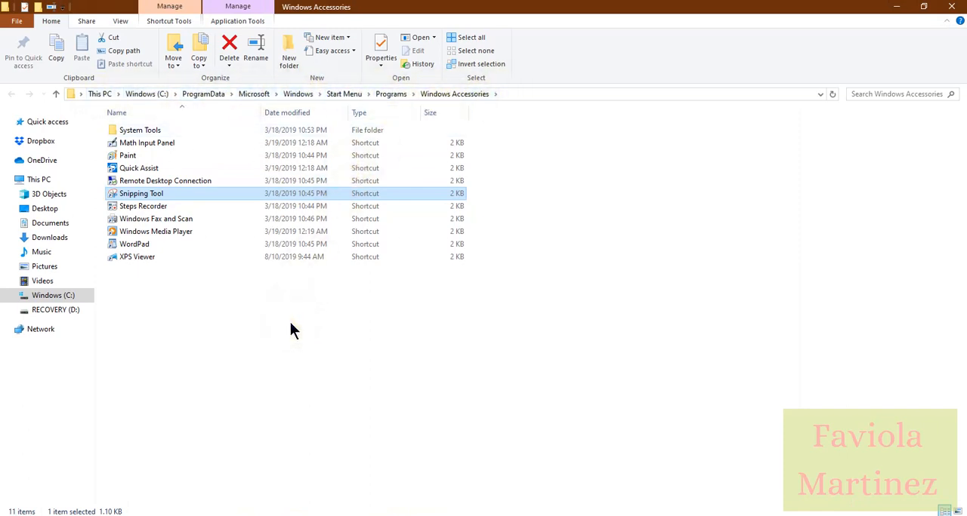
# Check the taskbar pinning option of the Snipping Tool shortcut in the Windows Accessories folder, then minimize the folder window
pyautogui.rightClick(150, 194)
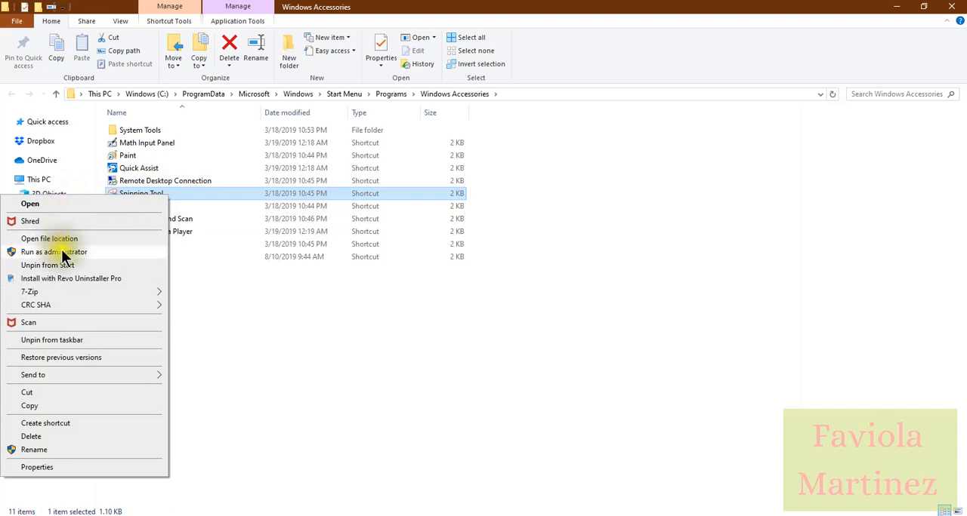
pyautogui.click(60, 344)
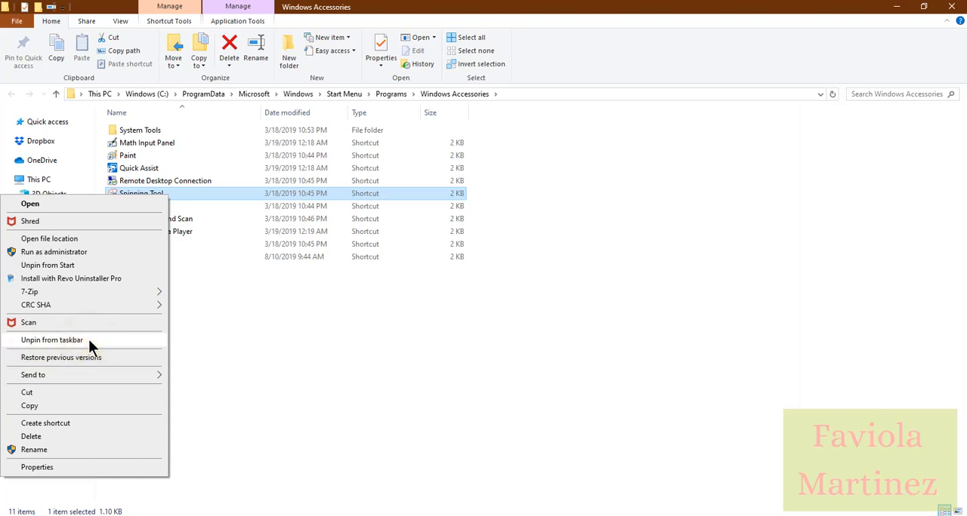
pyautogui.click(218, 360)
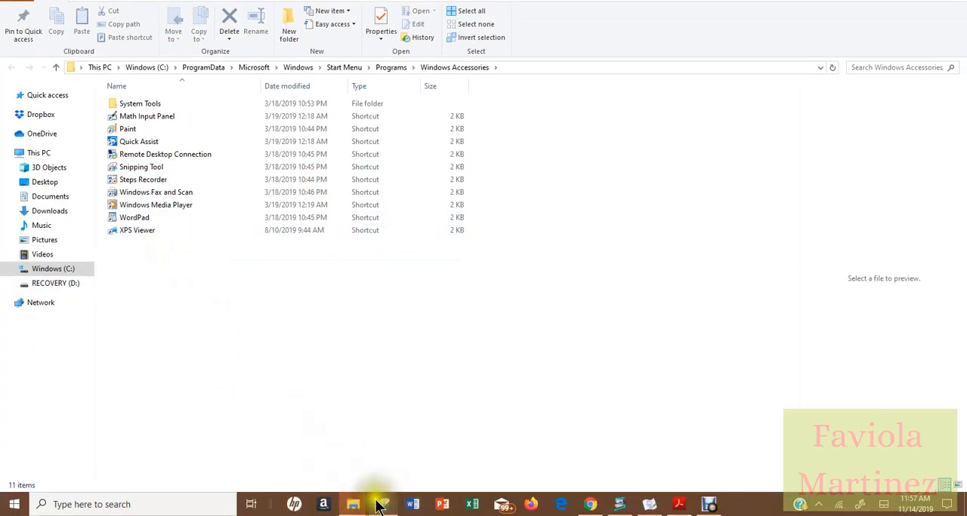
pyautogui.moveTo(385, 507)
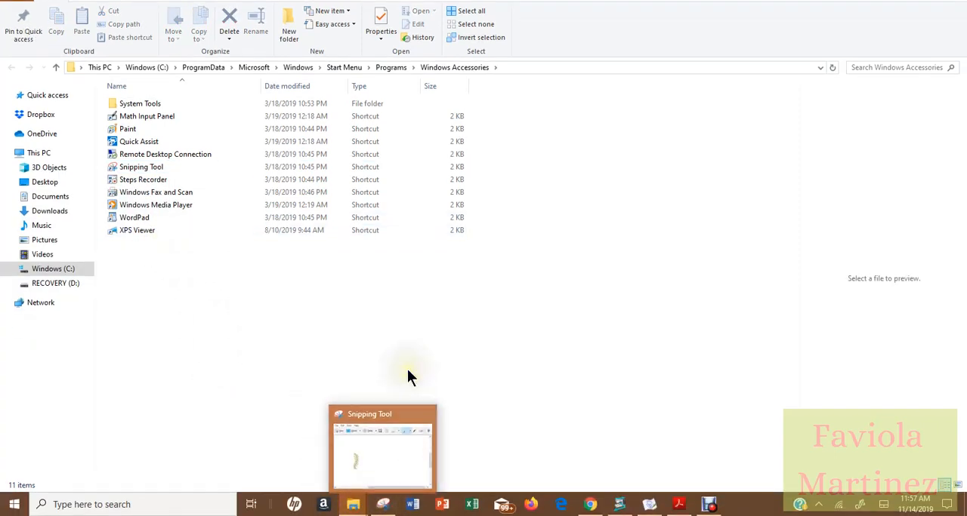
pyautogui.click(896, 10)
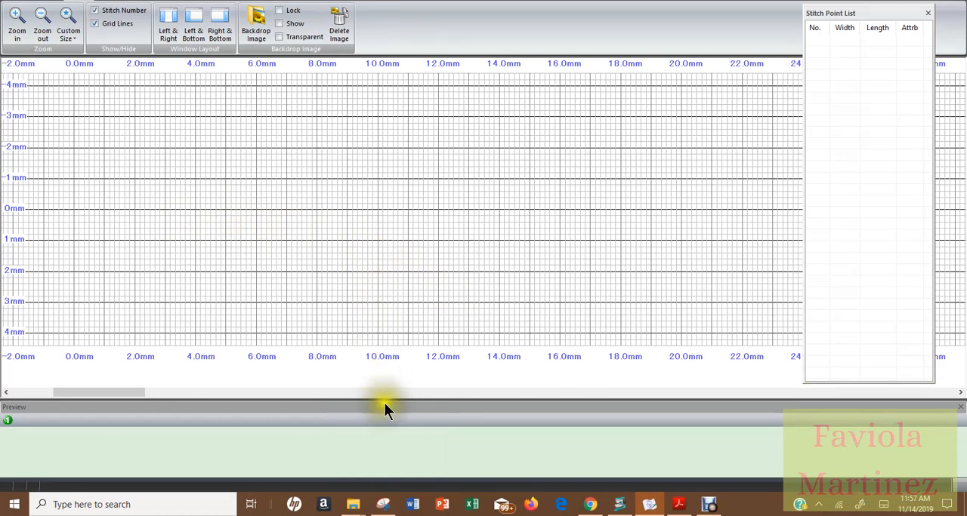
pyautogui.click(678, 504)
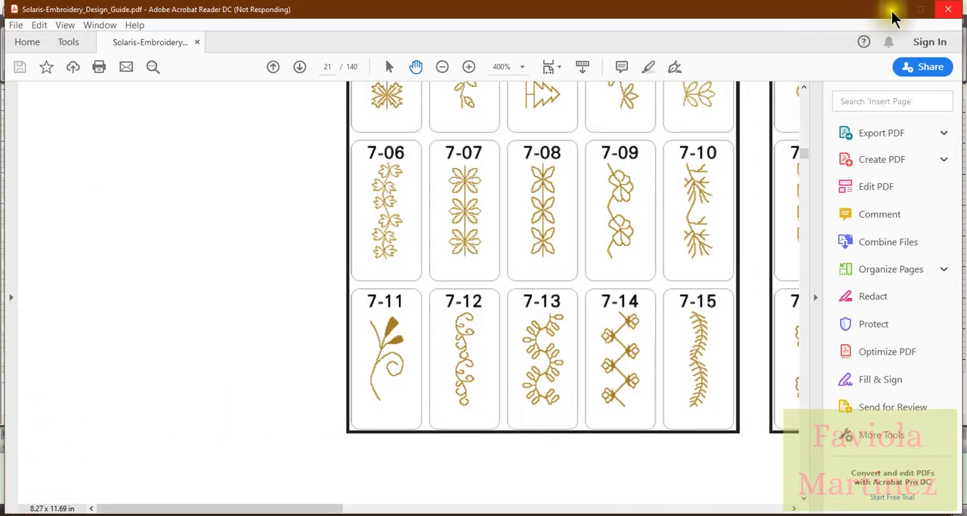
pyautogui.click(893, 11)
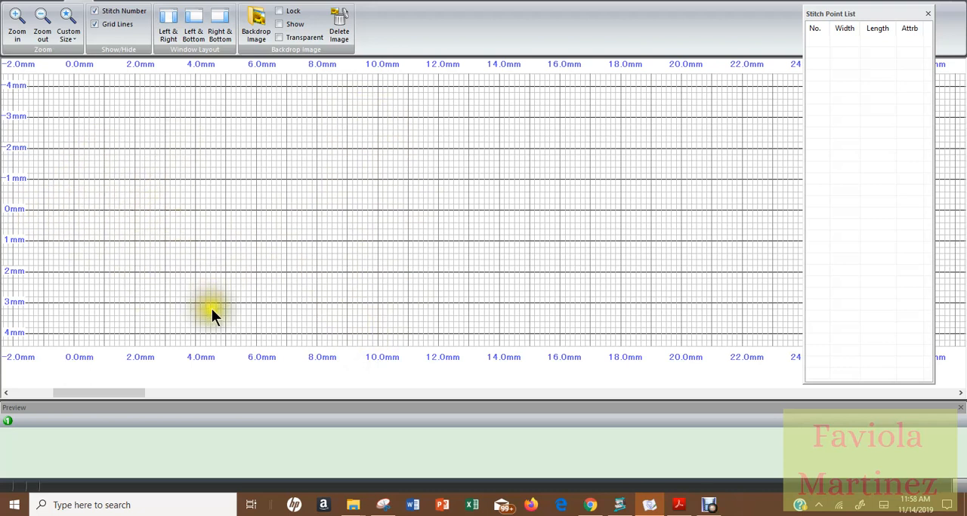
pyautogui.click(678, 504)
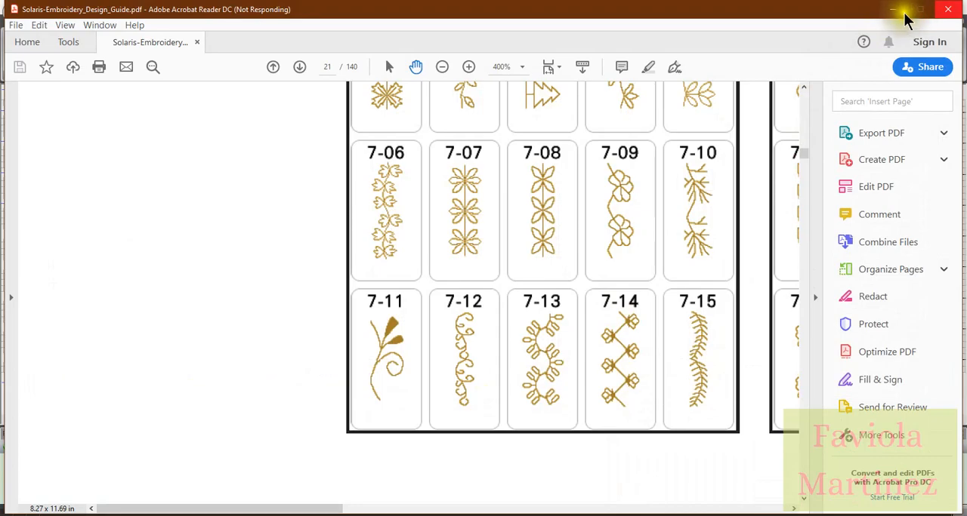
pyautogui.click(893, 9)
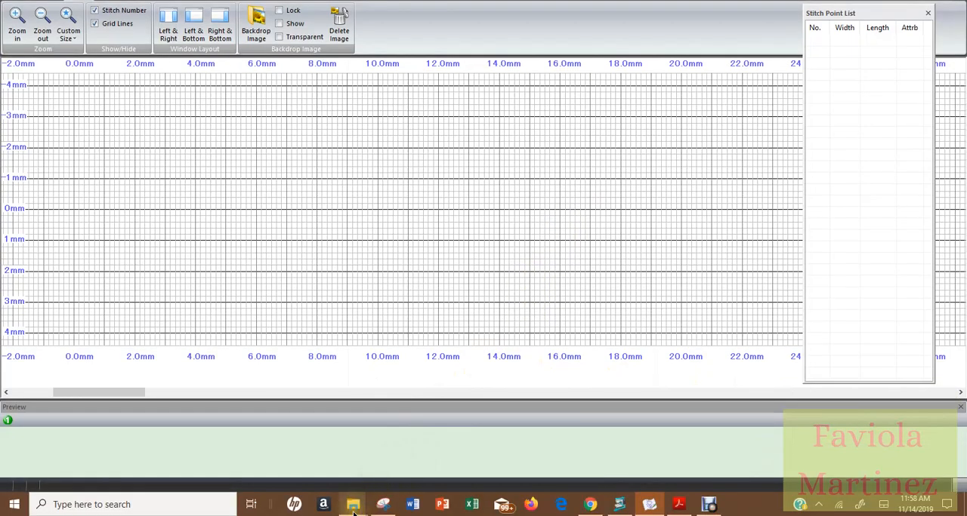
# Switch to File Explorer and inspect the snipped images BL7-15.JPG and BL7-13.JPG in Documents\HorizonLinkSuite\StitchPictures
pyautogui.moveTo(352, 512)
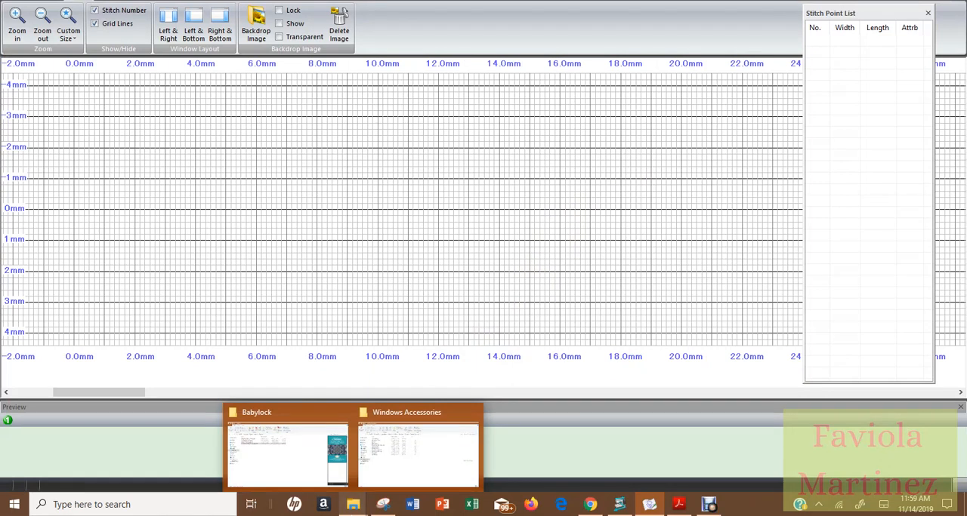
pyautogui.click(337, 444)
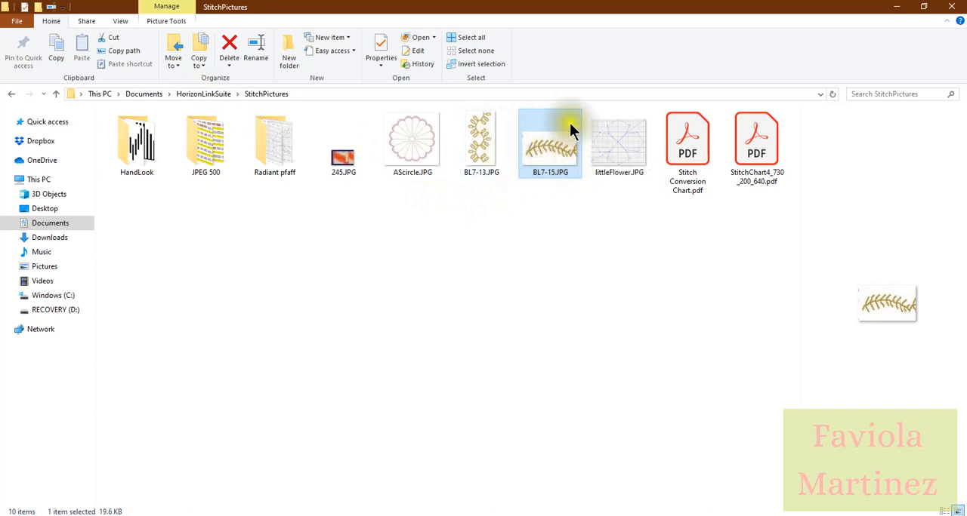
pyautogui.moveTo(574, 153)
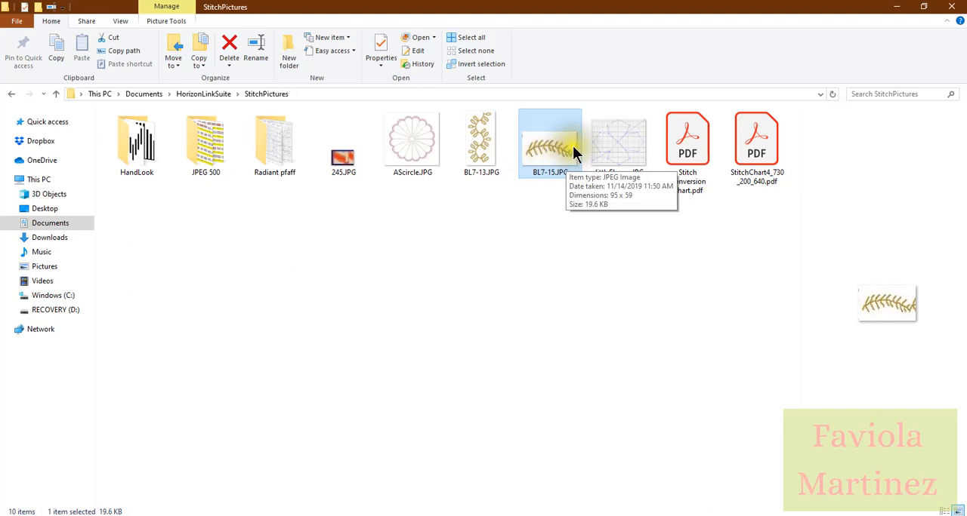
pyautogui.moveTo(494, 153)
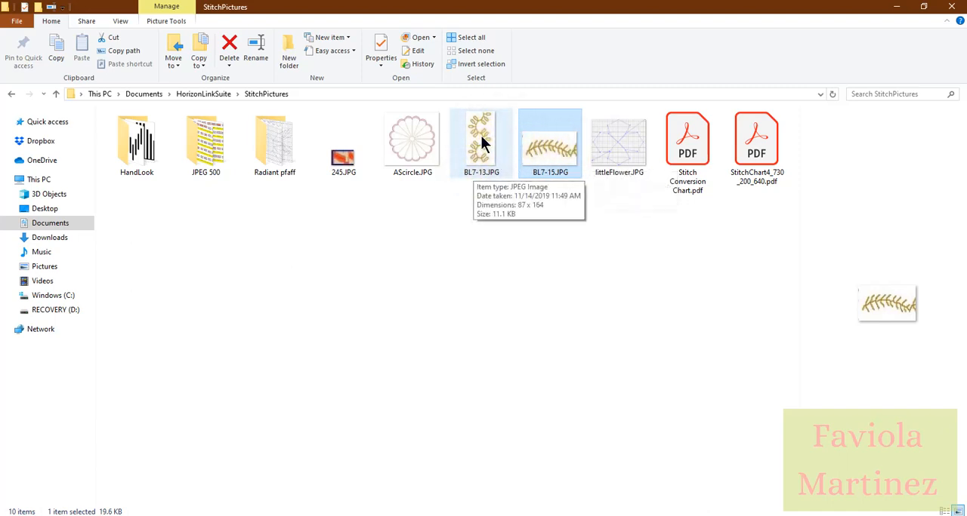
# Open BL7-13.JPG in Windows Live Photo Gallery and rotate it left so the stitch pattern runs horizontally
pyautogui.doubleClick(484, 144)
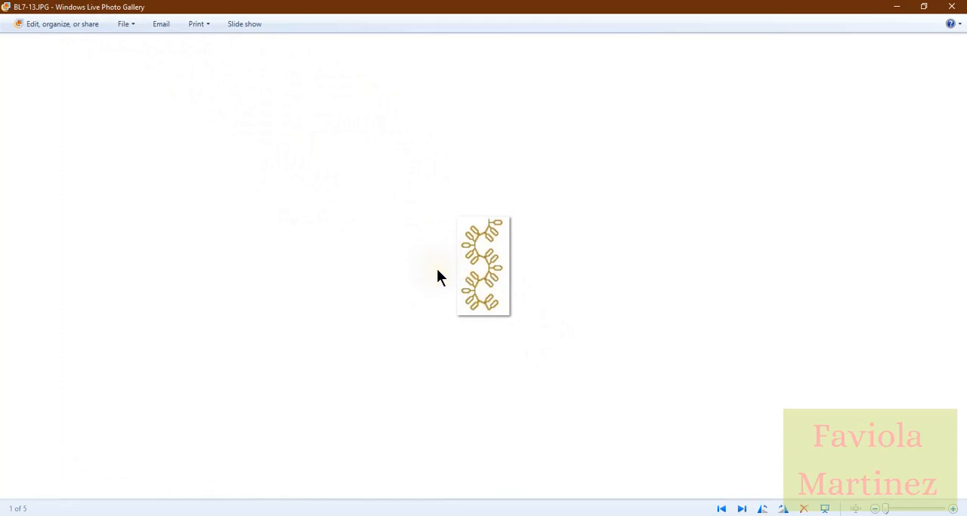
pyautogui.click(495, 270)
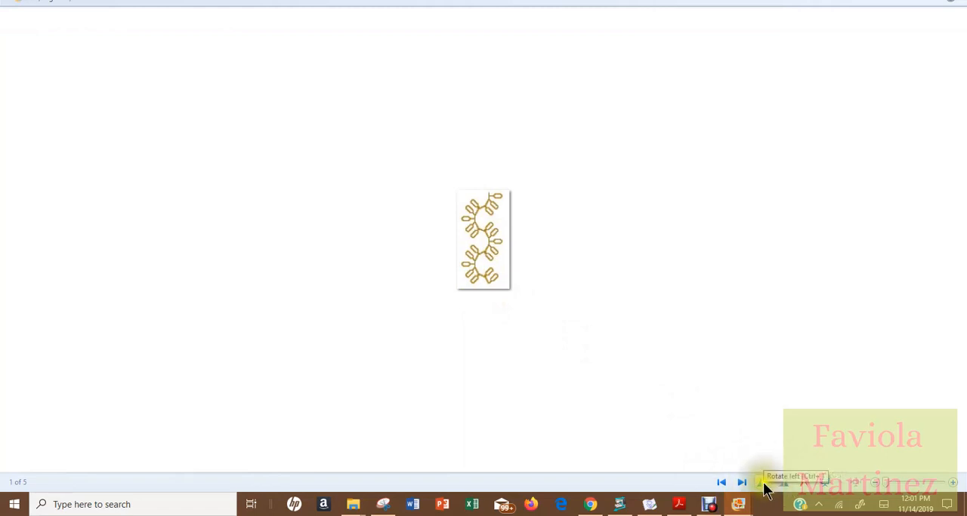
pyautogui.click(762, 484)
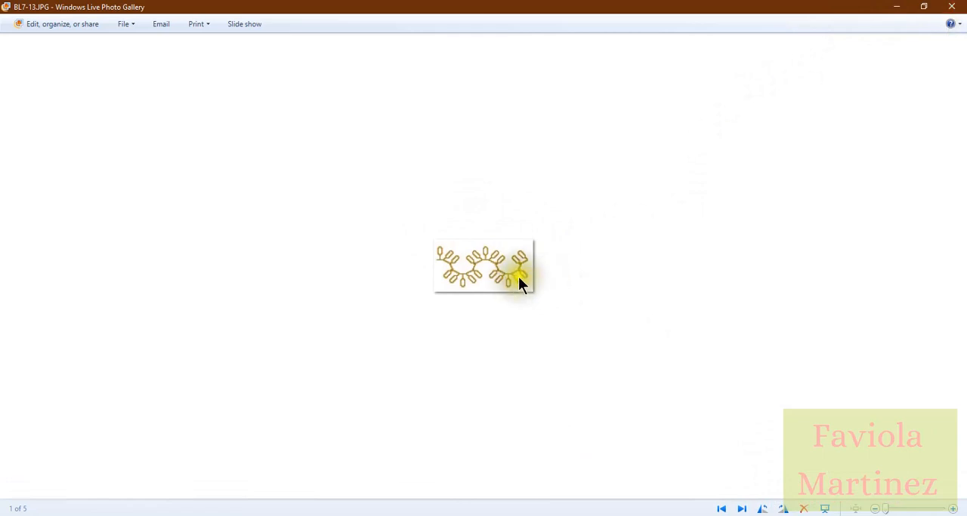
pyautogui.click(897, 9)
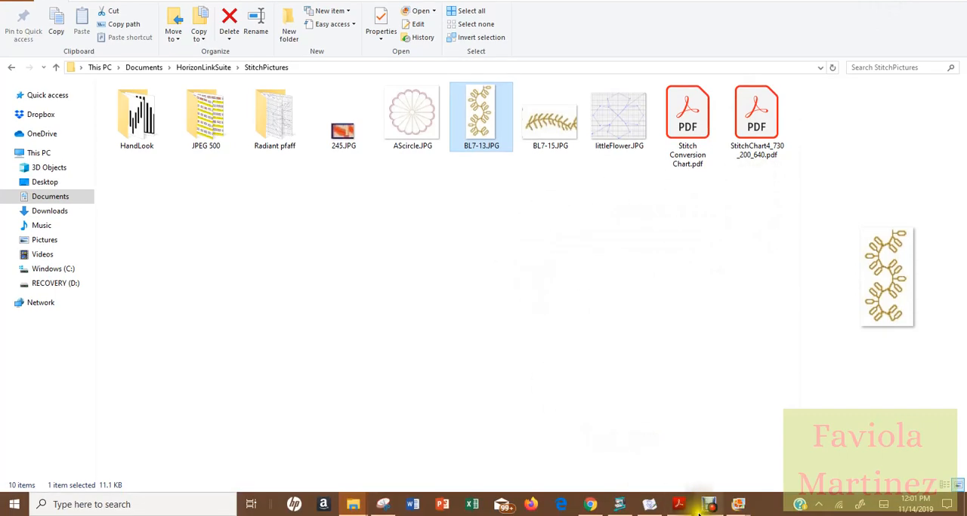
# Switch to StitchComposer and browse for a backdrop image in Documents\HorizonLinkSuite\StitchPictures
pyautogui.click(651, 506)
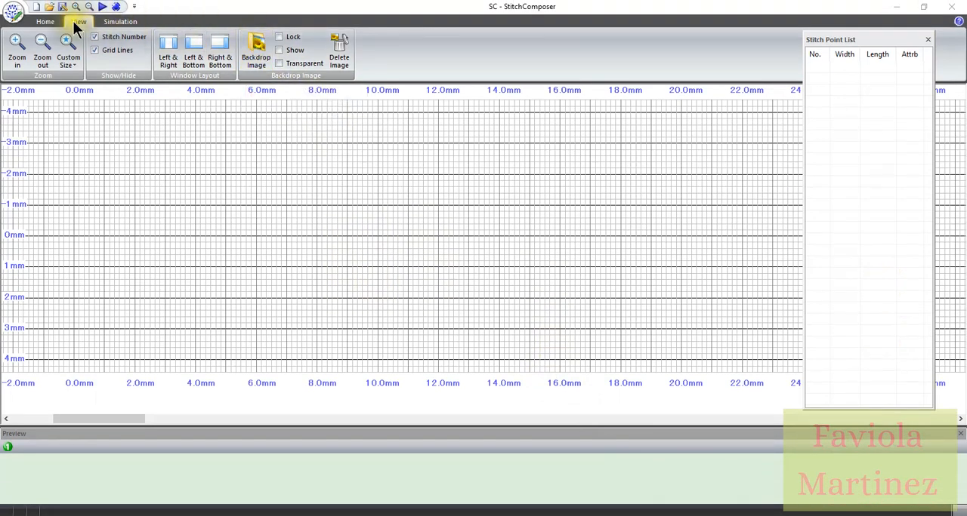
pyautogui.click(253, 50)
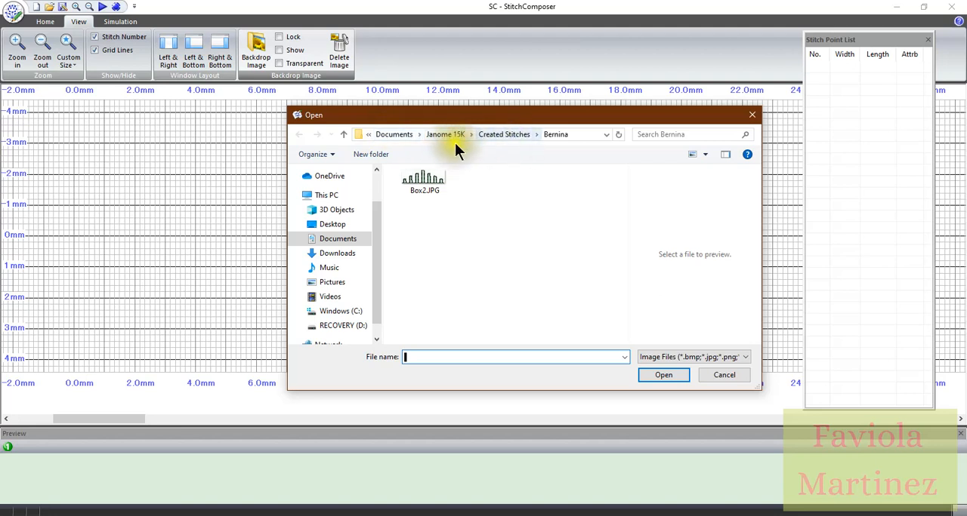
pyautogui.click(340, 239)
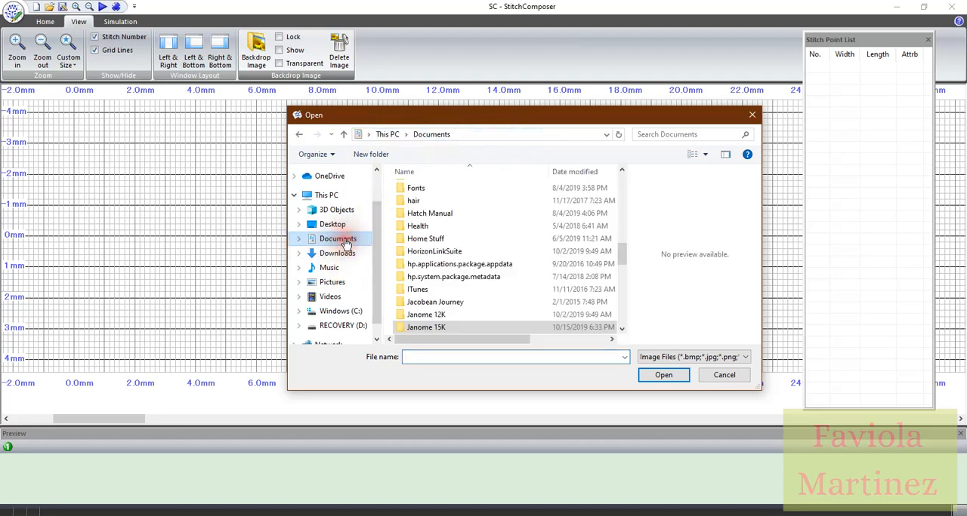
pyautogui.doubleClick(401, 251)
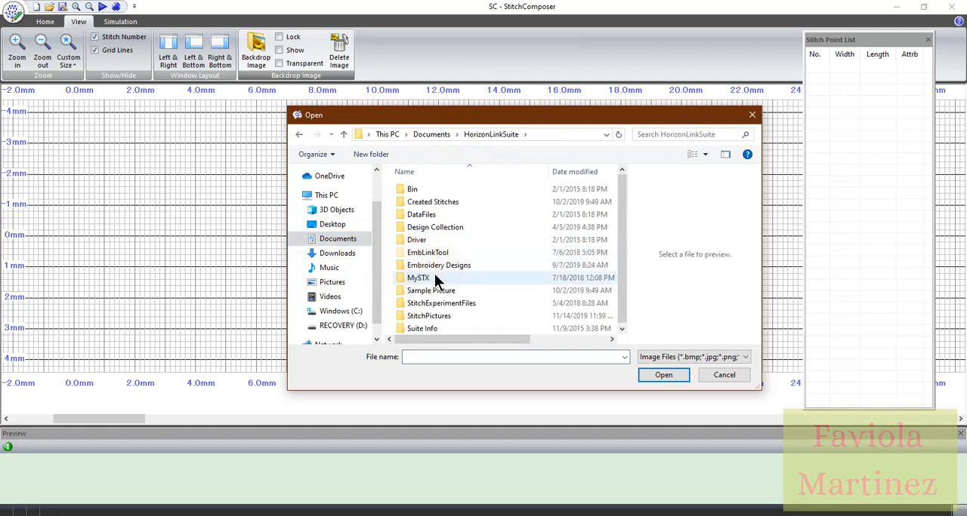
pyautogui.scroll(-1, 434, 275)
pyautogui.doubleClick(429, 315)
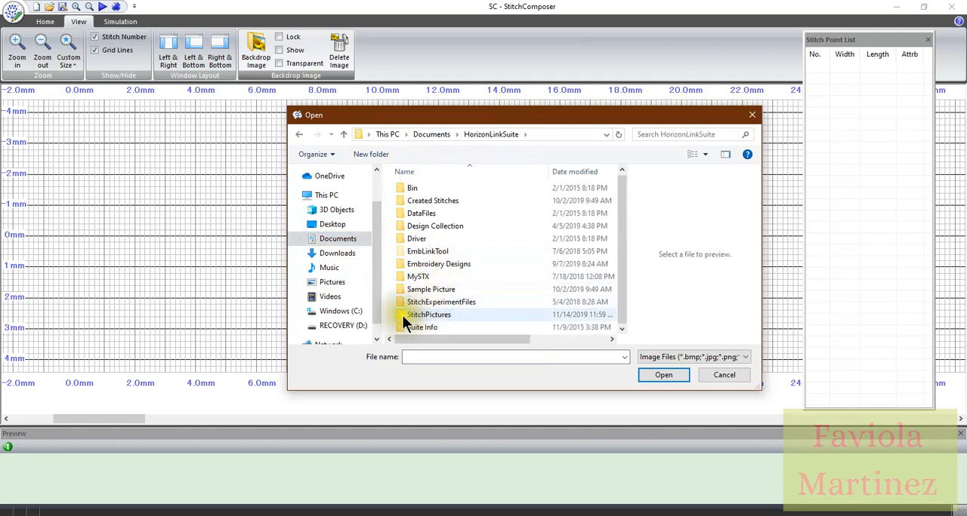
pyautogui.doubleClick(402, 314)
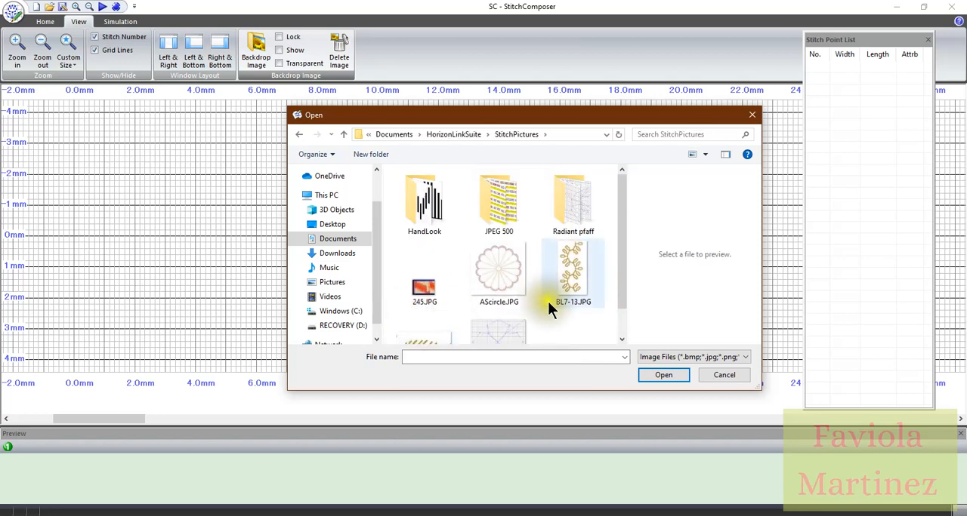
# Load BL7-15.JPG as the backdrop image on the stitch grid
pyautogui.scroll(-1, 549, 310)
pyautogui.scroll(1, 548, 301)
pyautogui.scroll(-1, 547, 301)
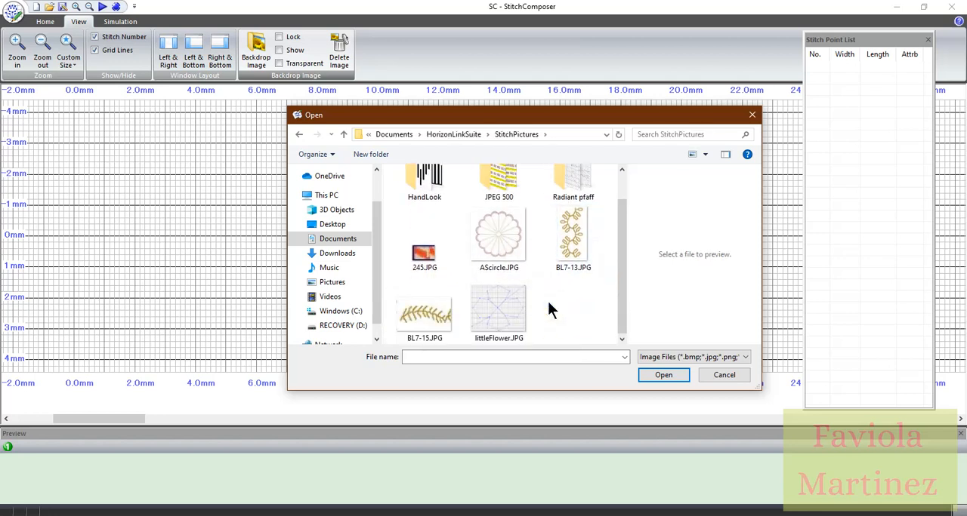
pyautogui.click(454, 303)
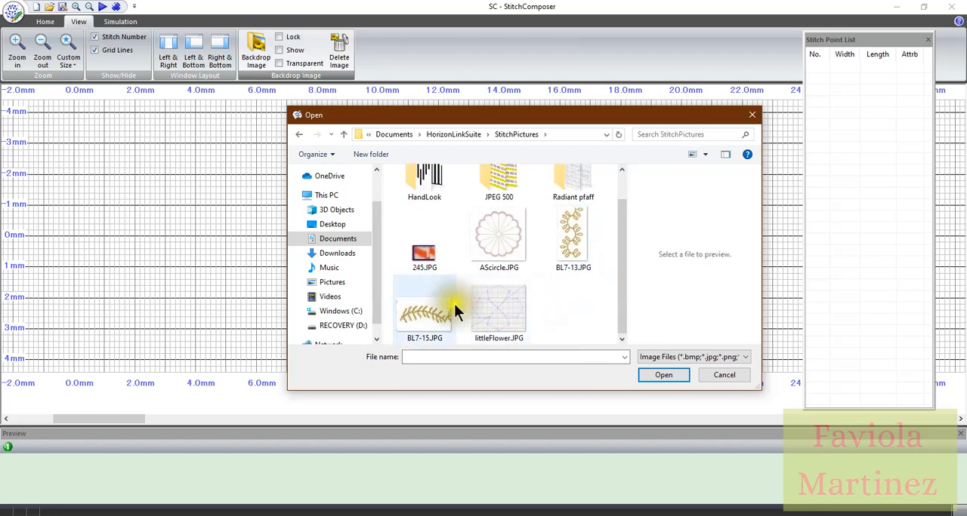
pyautogui.click(419, 320)
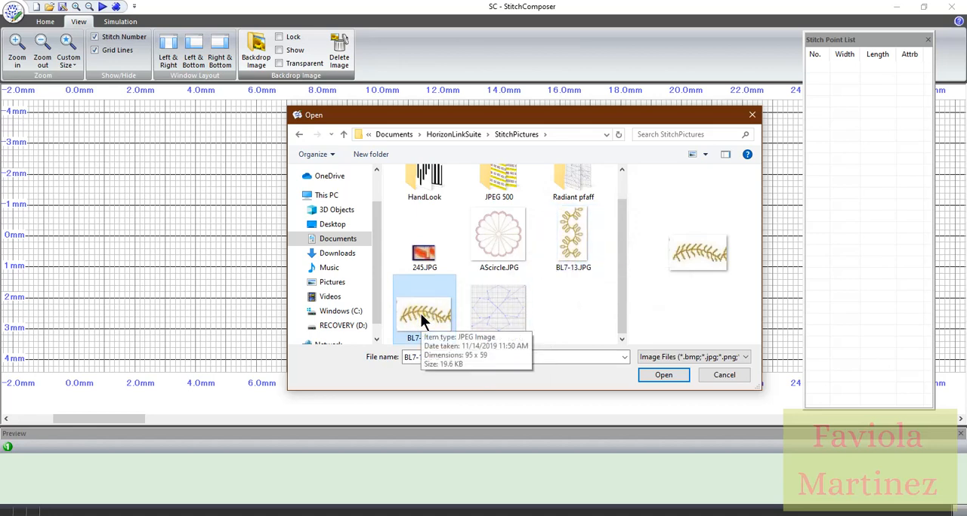
pyautogui.click(662, 375)
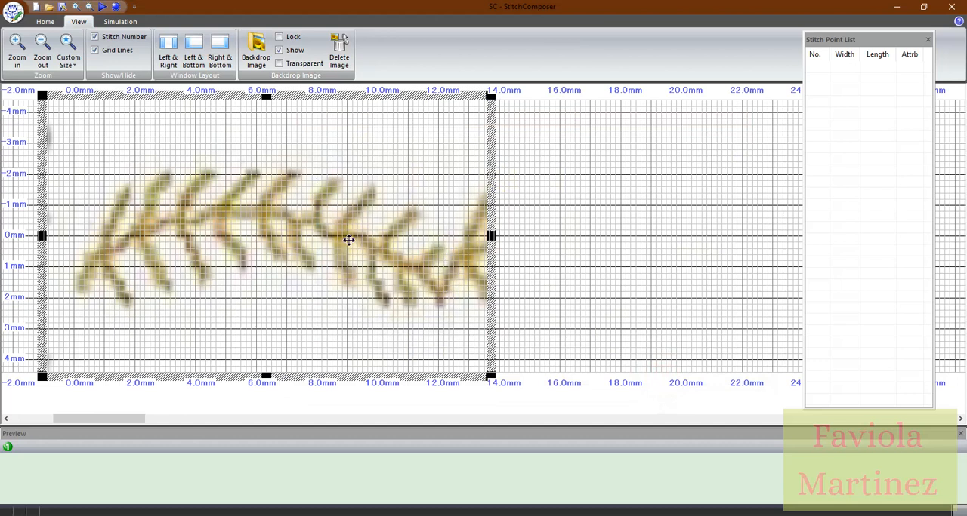
pyautogui.click(355, 241)
pyautogui.click(327, 239)
pyautogui.click(299, 223)
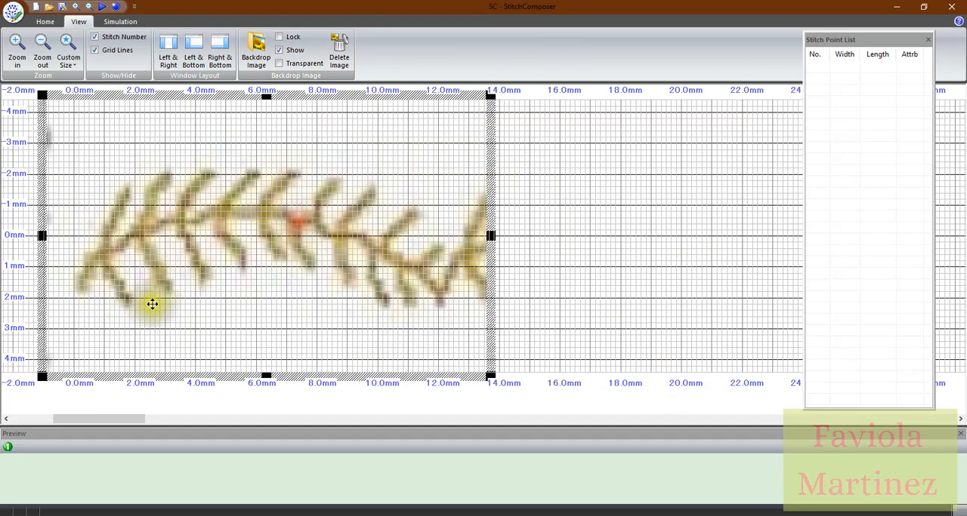
pyautogui.moveTo(125, 420); pyautogui.dragTo(123, 420)
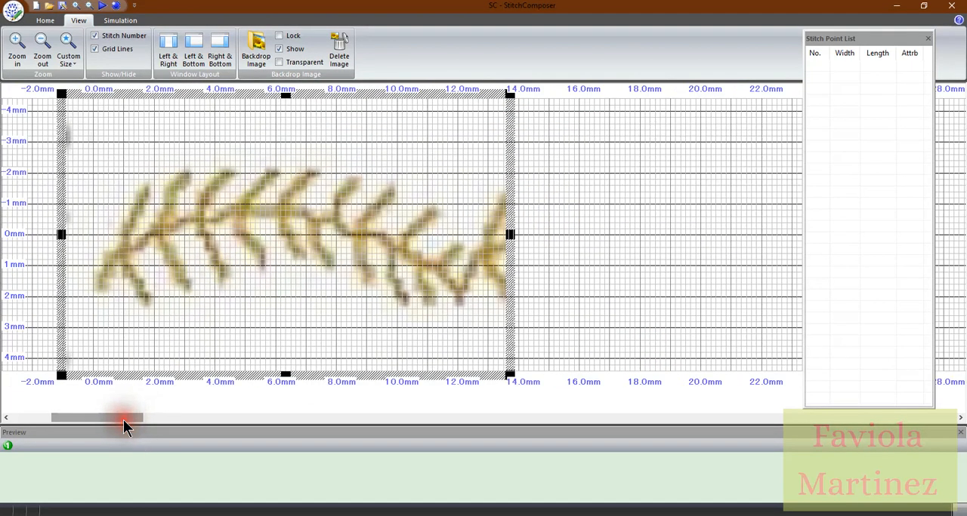
pyautogui.click(164, 311)
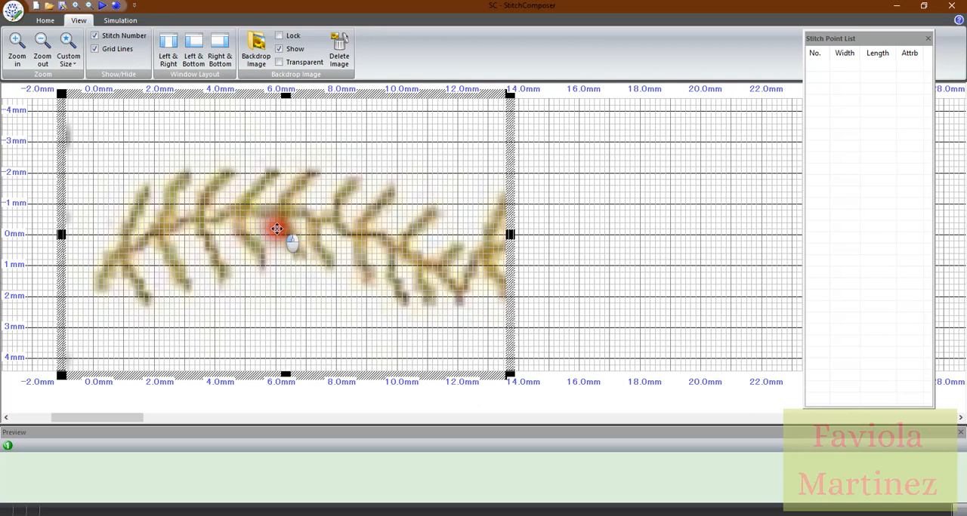
# Enlarge the backdrop image proportionally until its edge reaches about 16 mm, keeping the start of the stitch pattern at the 0.0 mm length line
pyautogui.moveTo(277, 228); pyautogui.dragTo(303, 225)
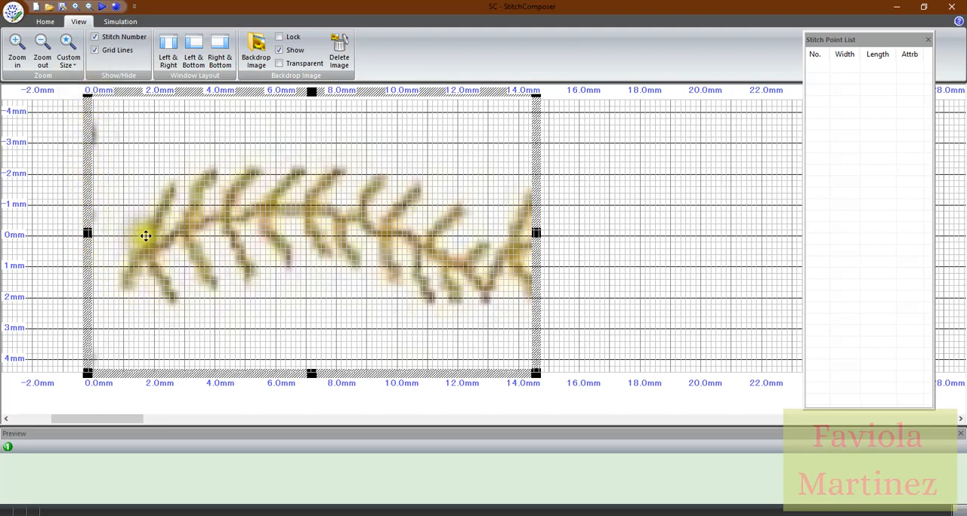
pyautogui.moveTo(183, 235); pyautogui.dragTo(157, 232)
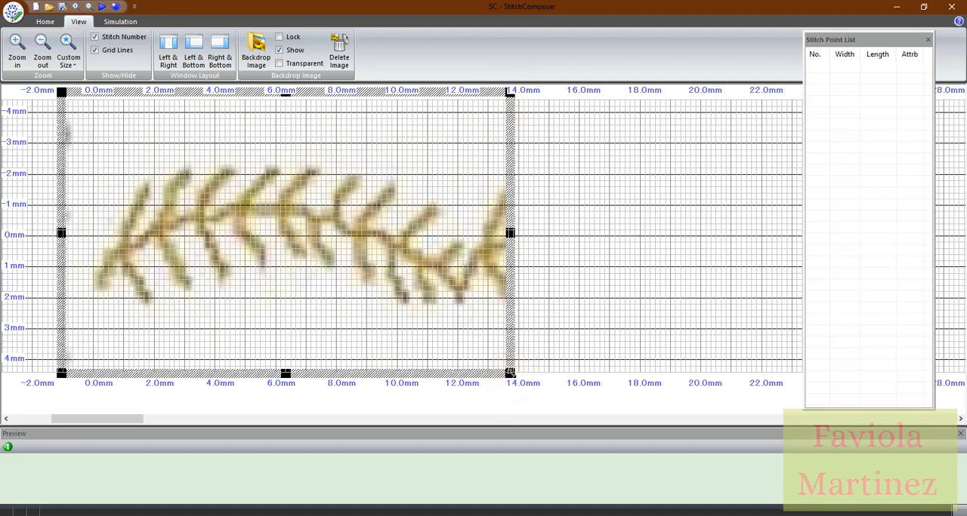
pyautogui.moveTo(510, 372); pyautogui.dragTo(593, 413)
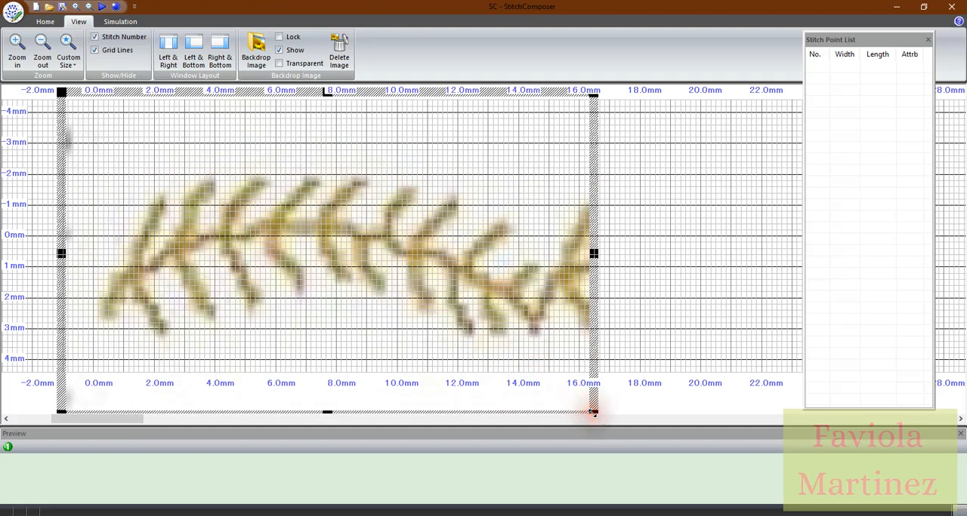
pyautogui.moveTo(358, 274)
pyautogui.mouseDown()
pyautogui.moveTo(345, 273)
pyautogui.moveTo(361, 274)
pyautogui.mouseUp()
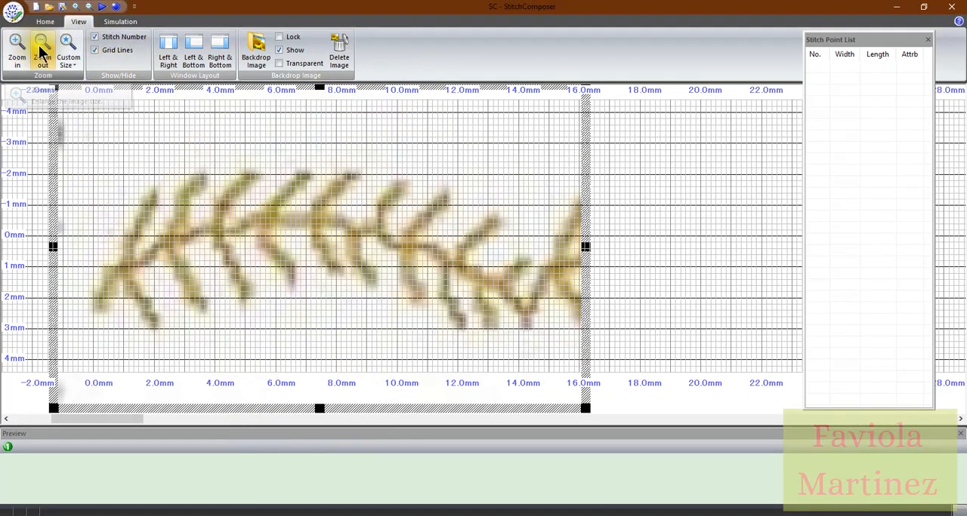
# Stretch the backdrop image vertically and move it up so the stitch pattern is centred on the 0 mm width line
pyautogui.click(42, 50)
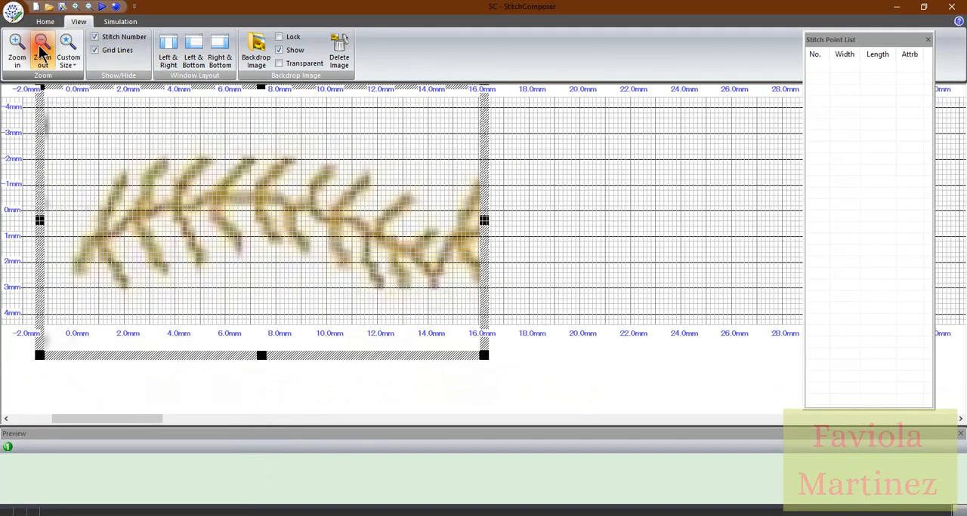
pyautogui.click(42, 50)
pyautogui.click(40, 48)
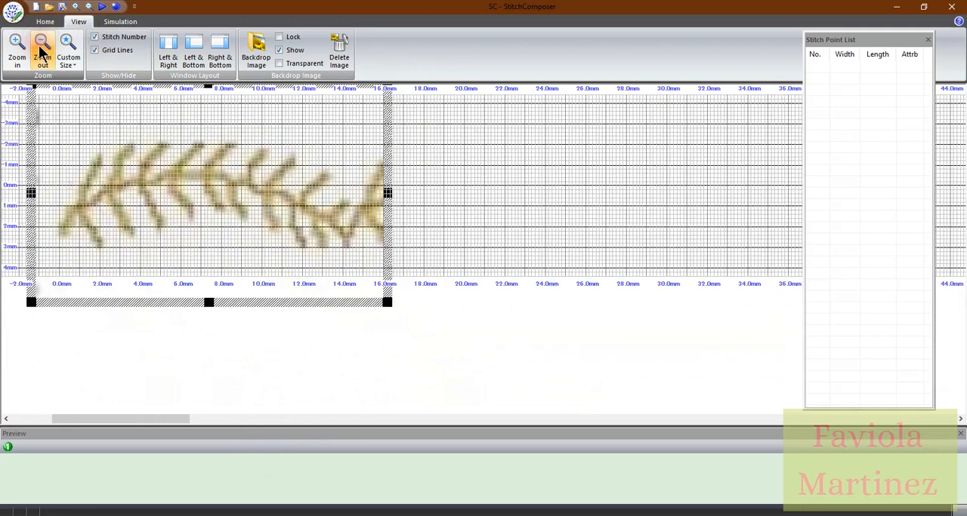
pyautogui.click(209, 302)
pyautogui.moveTo(209, 302); pyautogui.dragTo(209, 346)
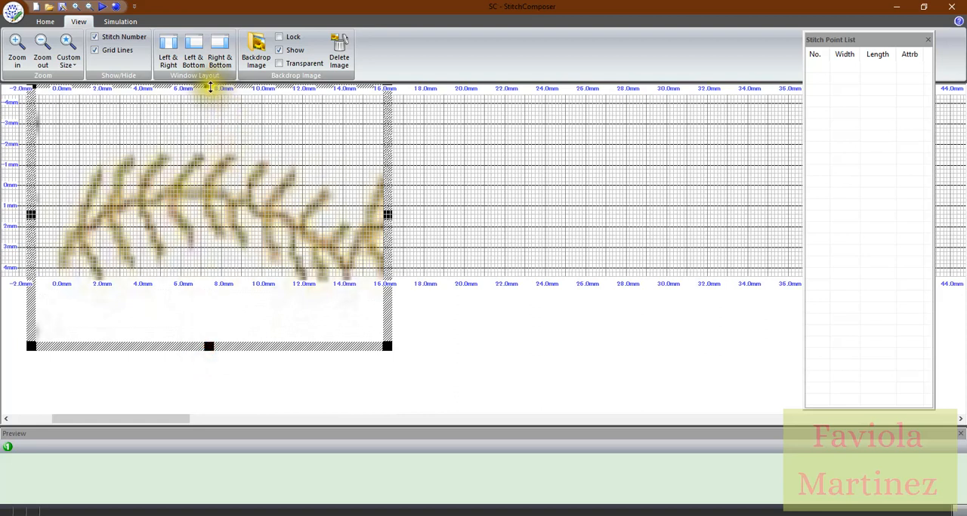
pyautogui.moveTo(208, 347); pyautogui.dragTo(210, 363)
pyautogui.click(223, 216)
pyautogui.moveTo(223, 216); pyautogui.dragTo(223, 188)
pyautogui.click(226, 188)
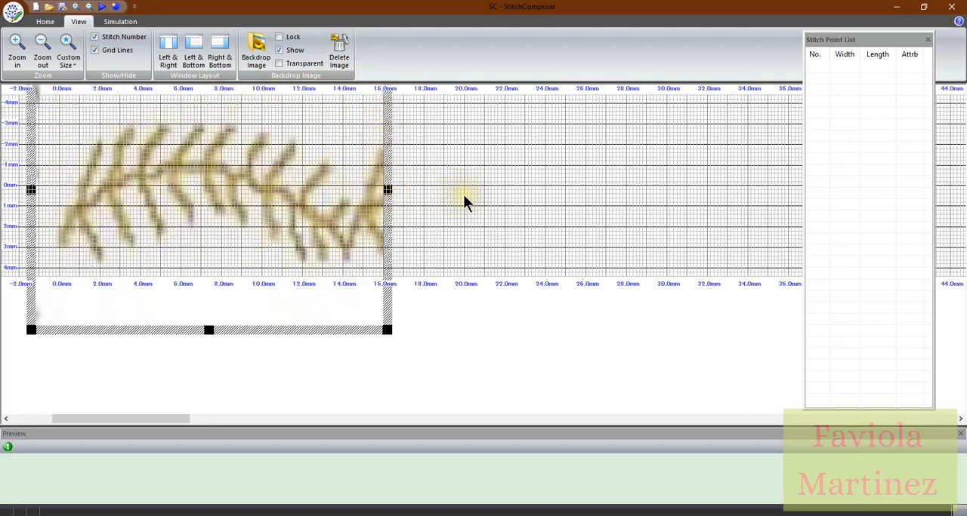
# Widen the backdrop image to about the 22 mm mark and stretch its height so the pattern fills the grid from -4 to 4 mm
pyautogui.moveTo(386, 190); pyautogui.dragTo(511, 189)
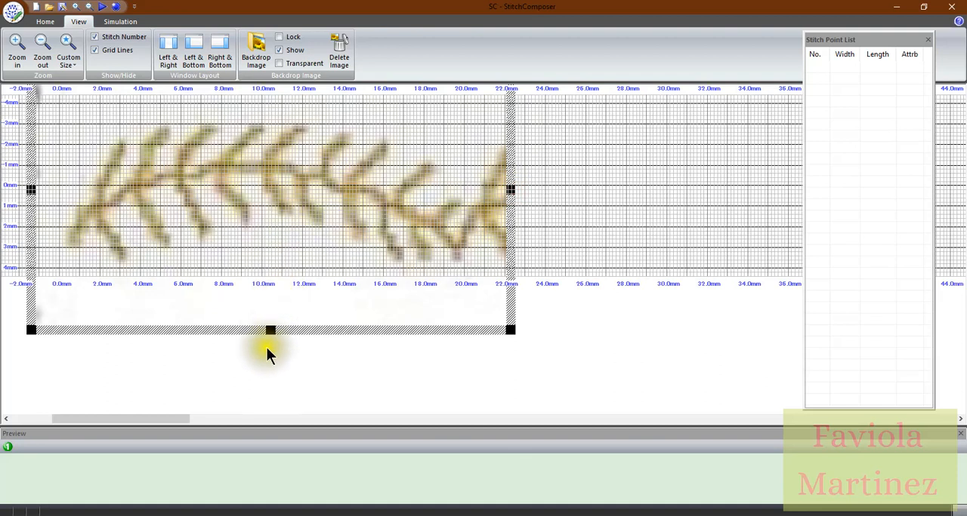
pyautogui.moveTo(269, 330); pyautogui.dragTo(269, 377)
pyautogui.moveTo(274, 231); pyautogui.dragTo(270, 204)
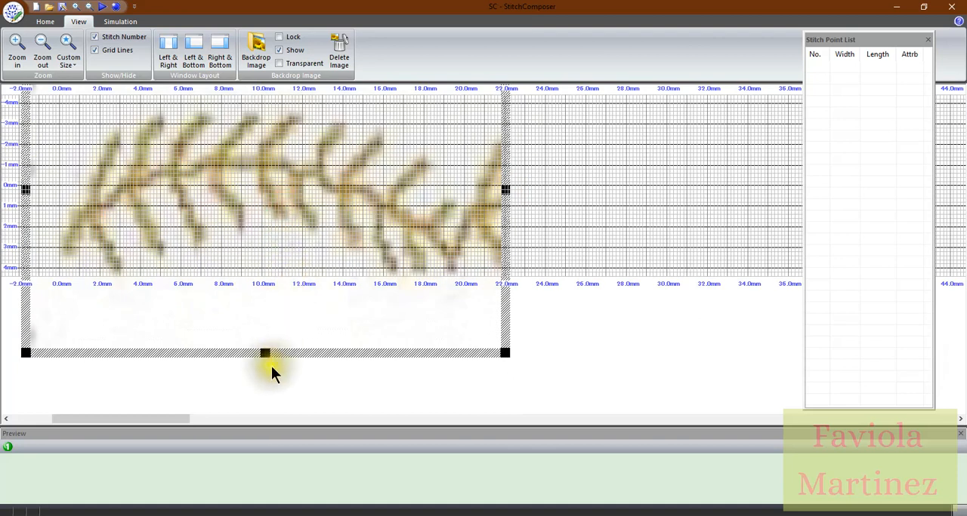
pyautogui.moveTo(265, 354); pyautogui.dragTo(272, 396)
pyautogui.moveTo(276, 239); pyautogui.dragTo(277, 199)
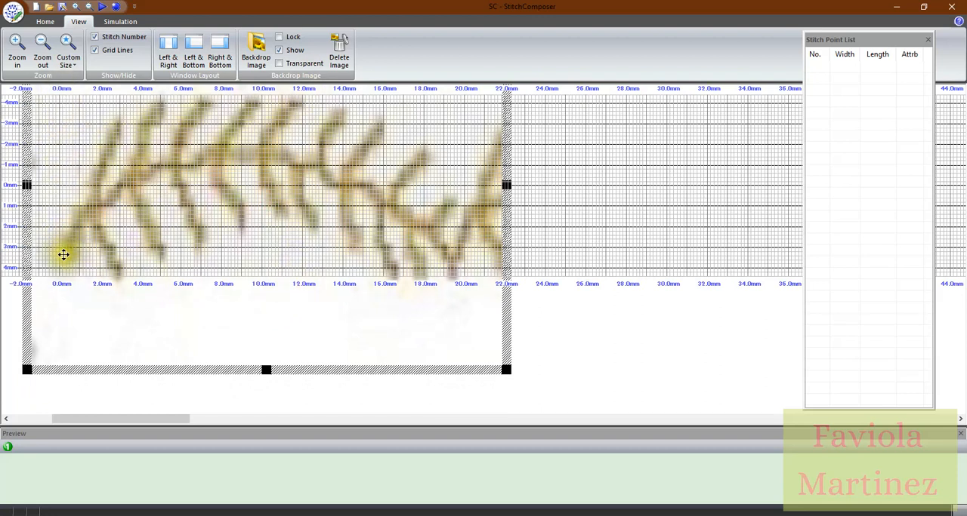
pyautogui.moveTo(216, 202); pyautogui.dragTo(215, 201)
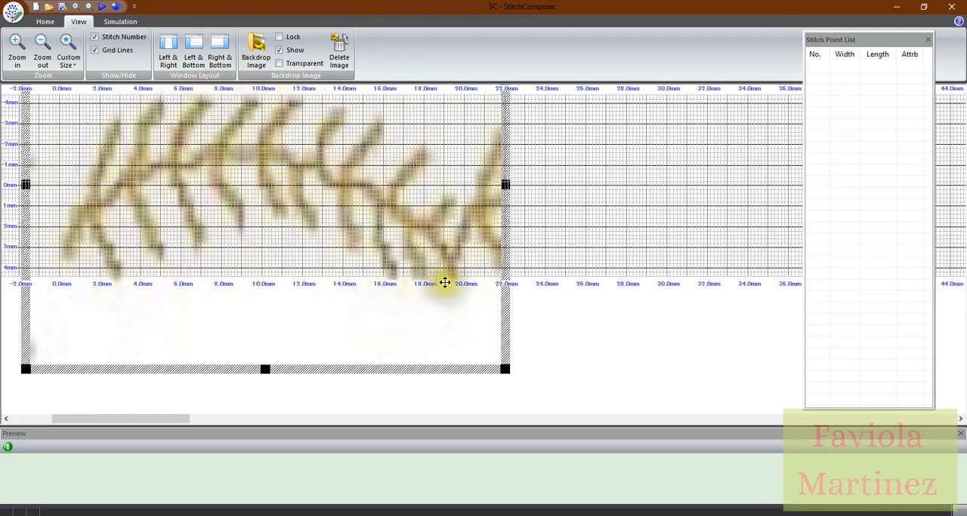
# Widen the backdrop image to about the 23 mm mark and realign the start of its pattern with the 0.0 mm line
pyautogui.click(505, 185)
pyautogui.moveTo(505, 185); pyautogui.dragTo(526, 185)
pyautogui.click(313, 199)
pyautogui.moveTo(313, 199); pyautogui.dragTo(311, 200)
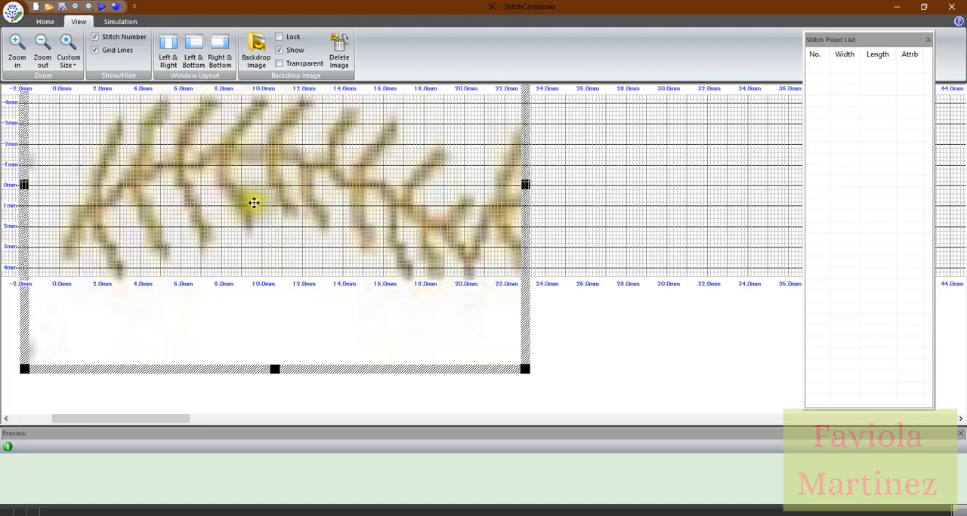
# Lock the backdrop image in place and make it transparent for tracing
pyautogui.click(279, 36)
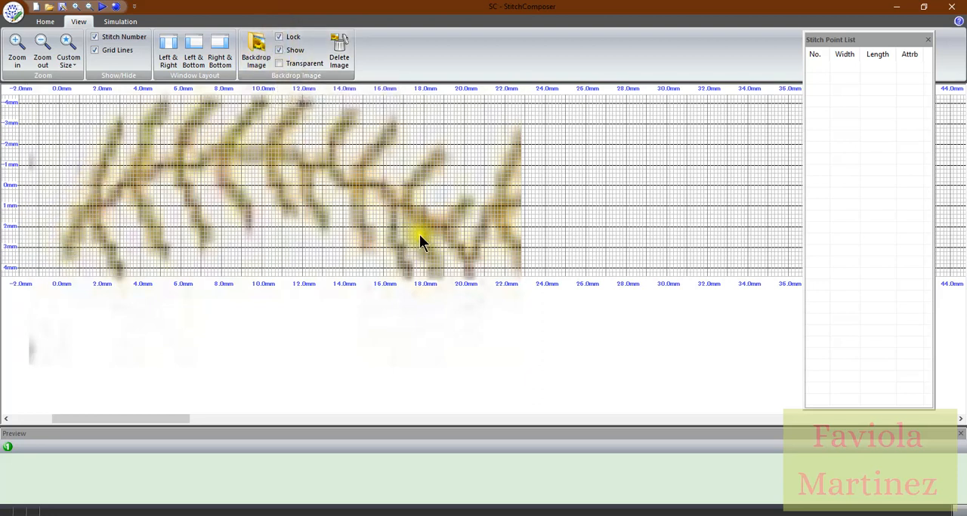
pyautogui.click(278, 63)
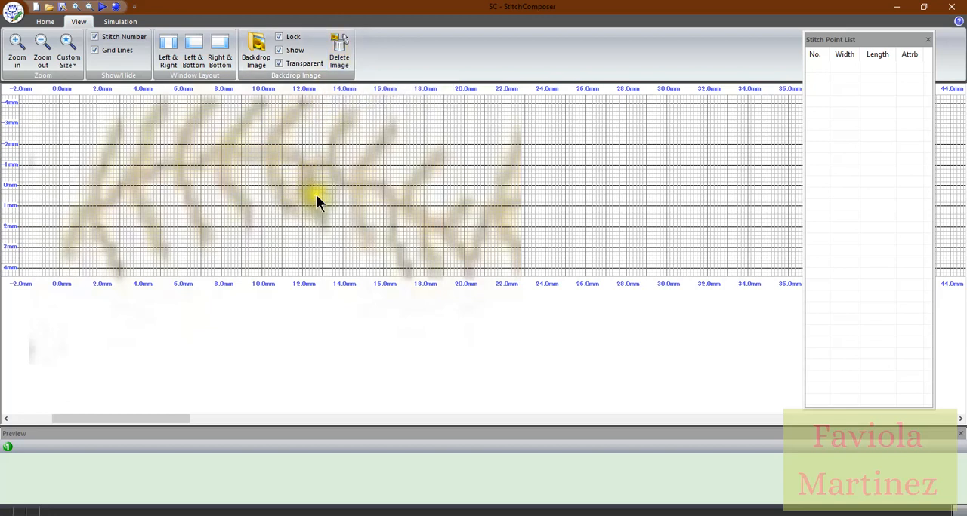
pyautogui.click(17, 51)
pyautogui.click(18, 51)
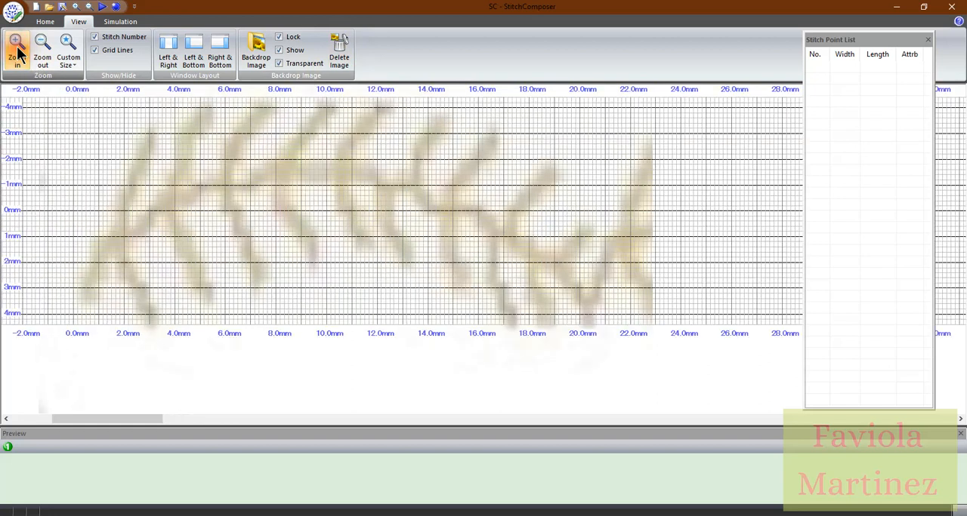
pyautogui.click(18, 52)
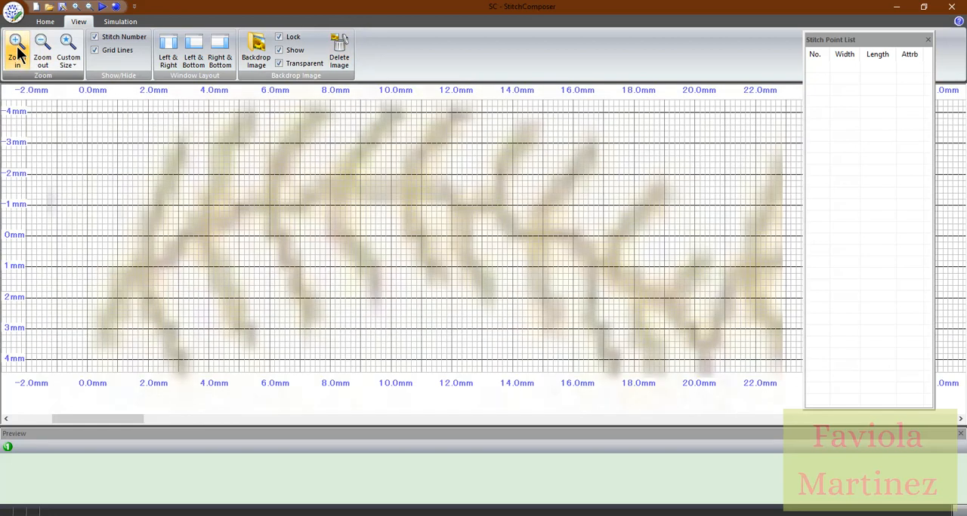
pyautogui.click(18, 52)
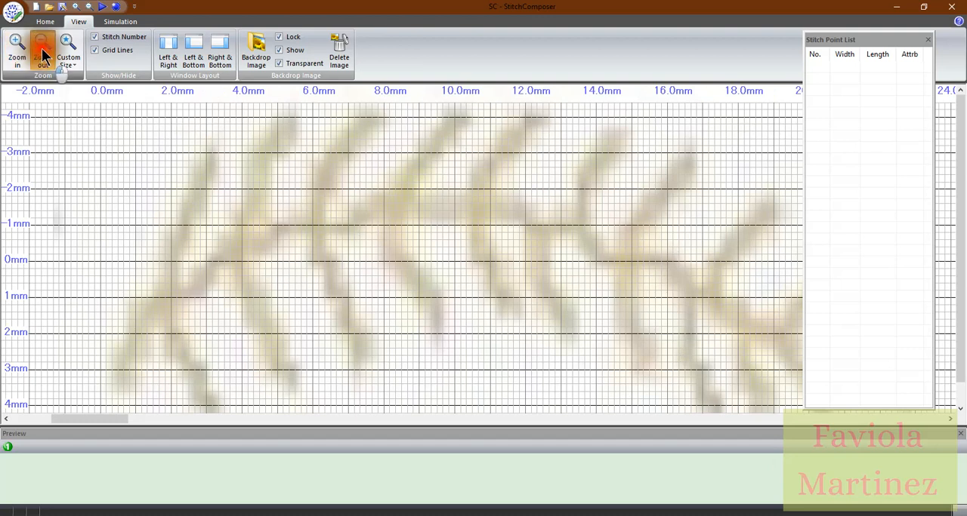
pyautogui.click(41, 52)
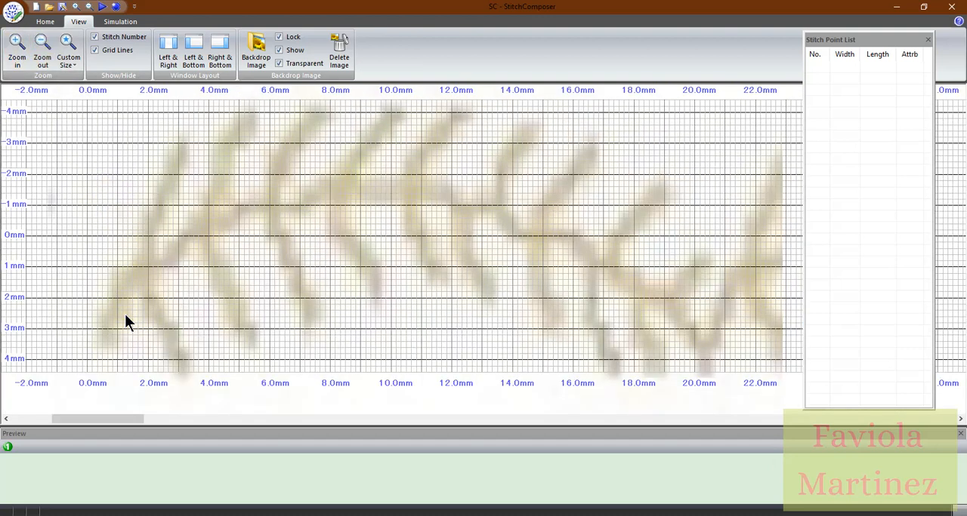
pyautogui.click(88, 369)
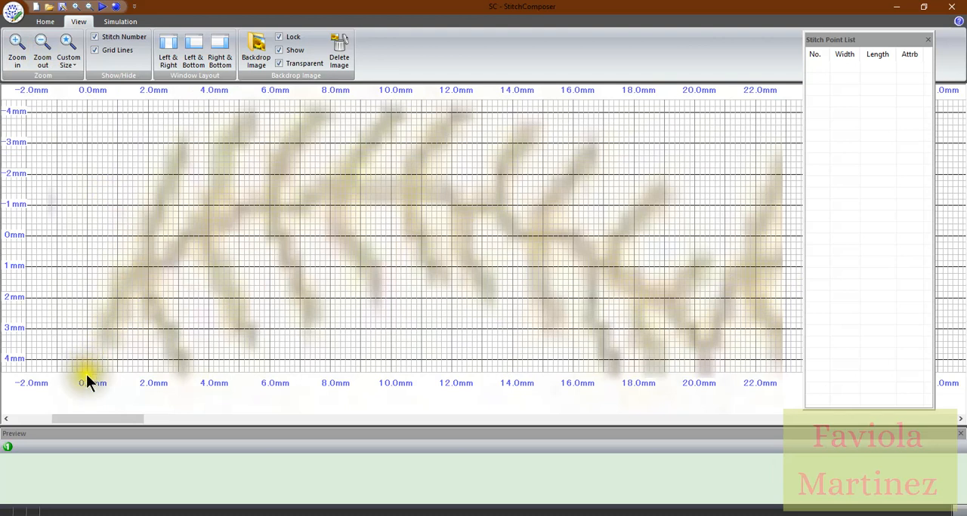
pyautogui.click(48, 23)
pyautogui.click(91, 242)
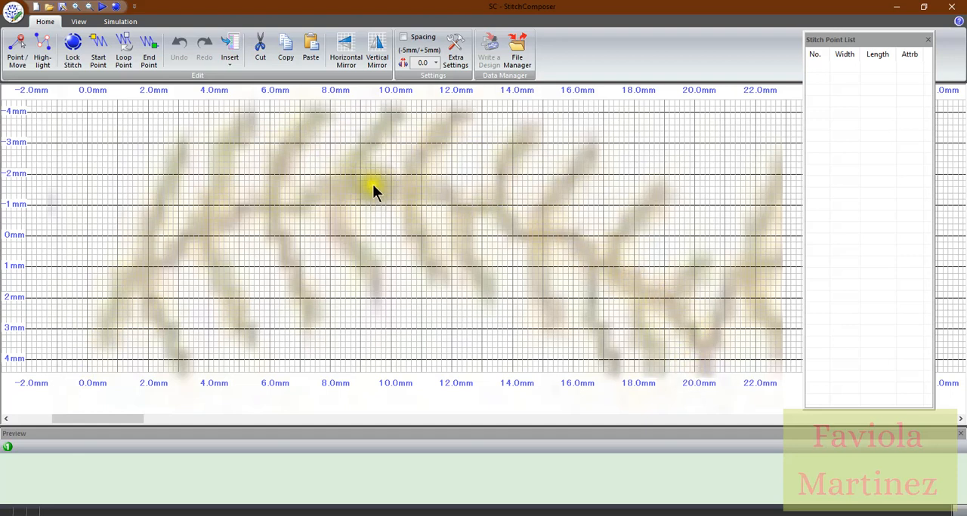
pyautogui.click(87, 377)
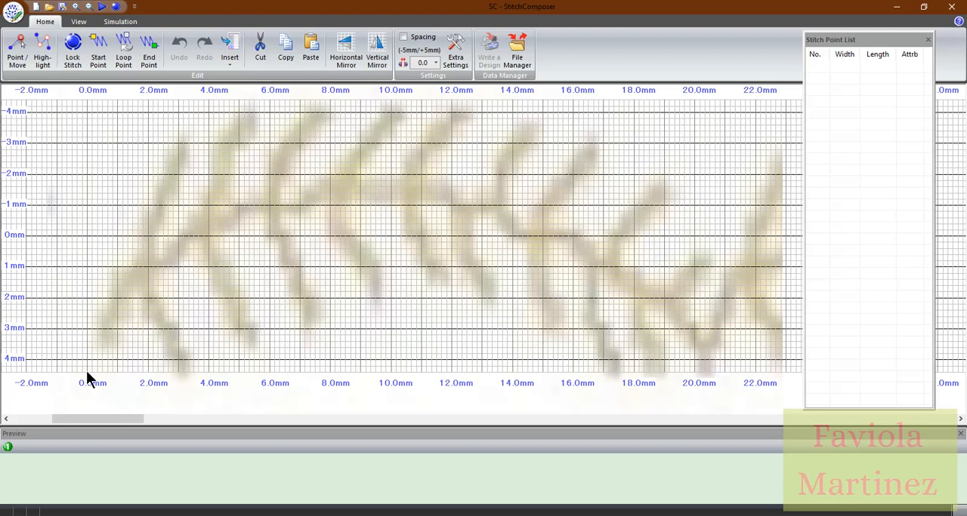
pyautogui.click(91, 361)
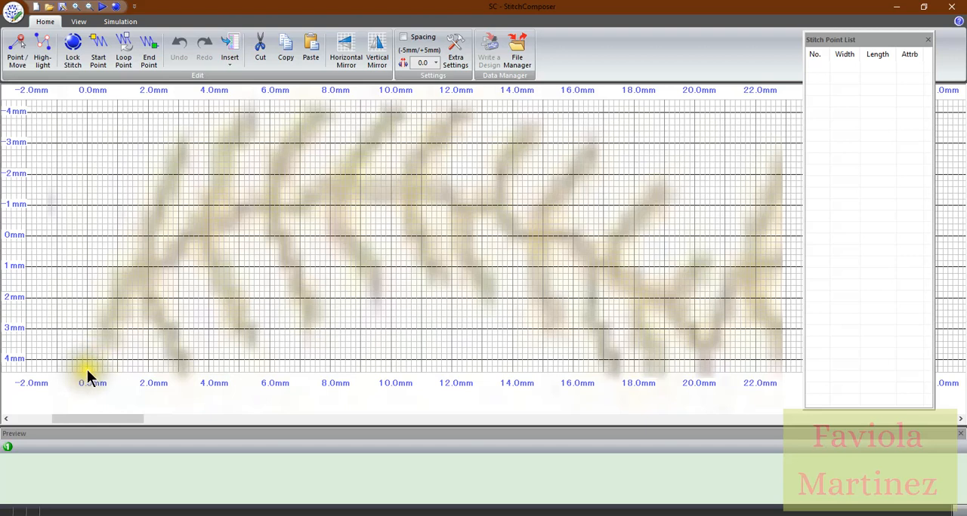
pyautogui.click(88, 376)
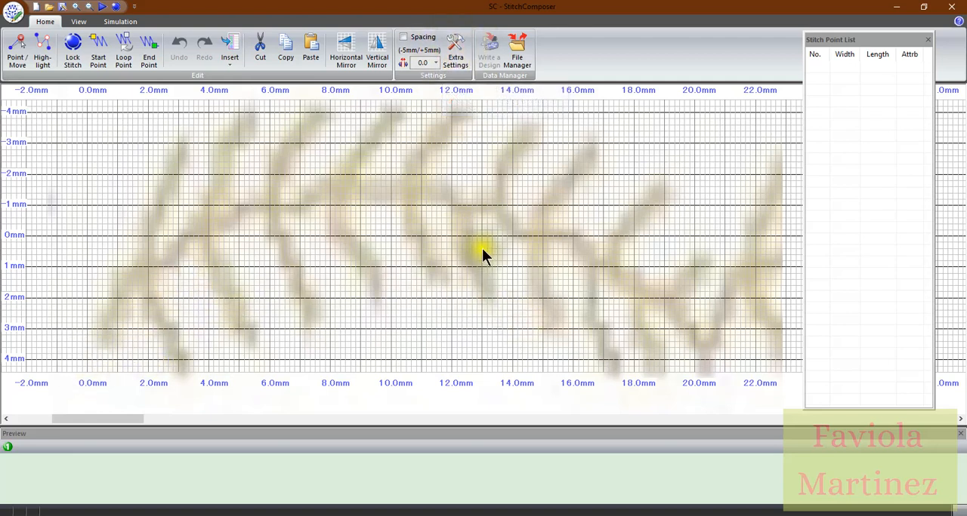
pyautogui.click(101, 367)
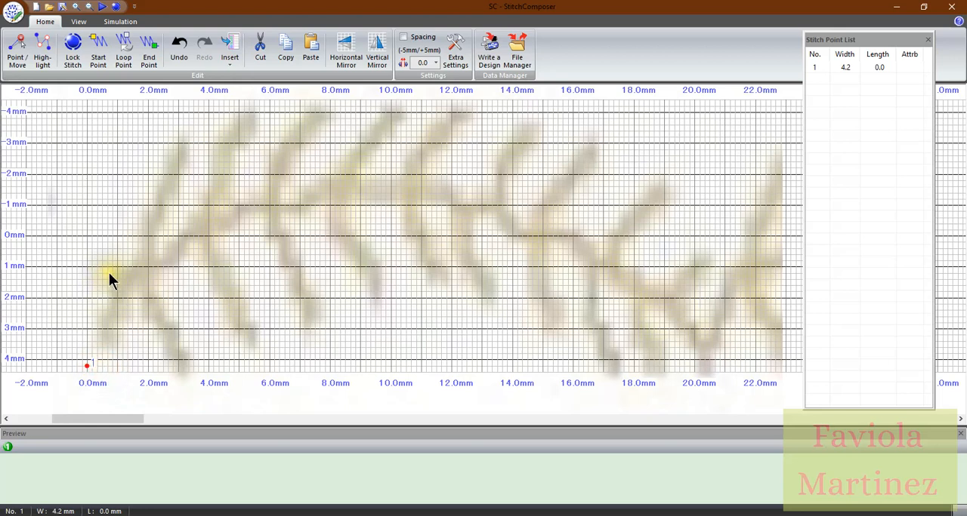
pyautogui.press('Delete')
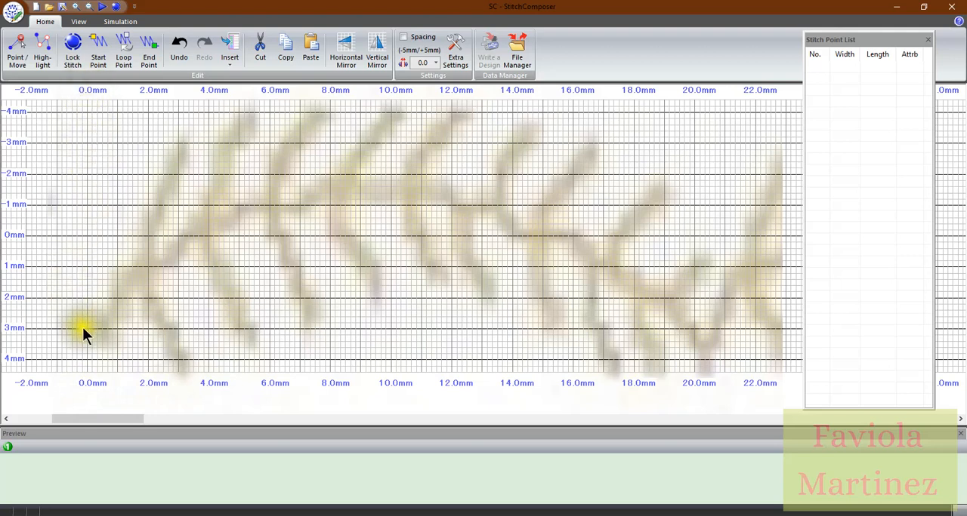
# Place the first stitch point at width 4.4, length 0.0, then try a second at width 1.0, length 2.0 and delete it
pyautogui.click(87, 371)
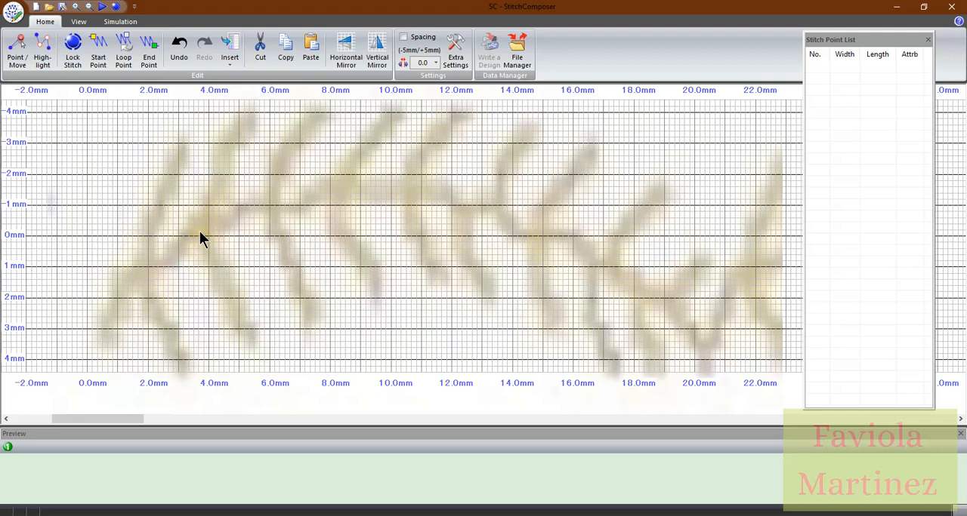
pyautogui.click(86, 372)
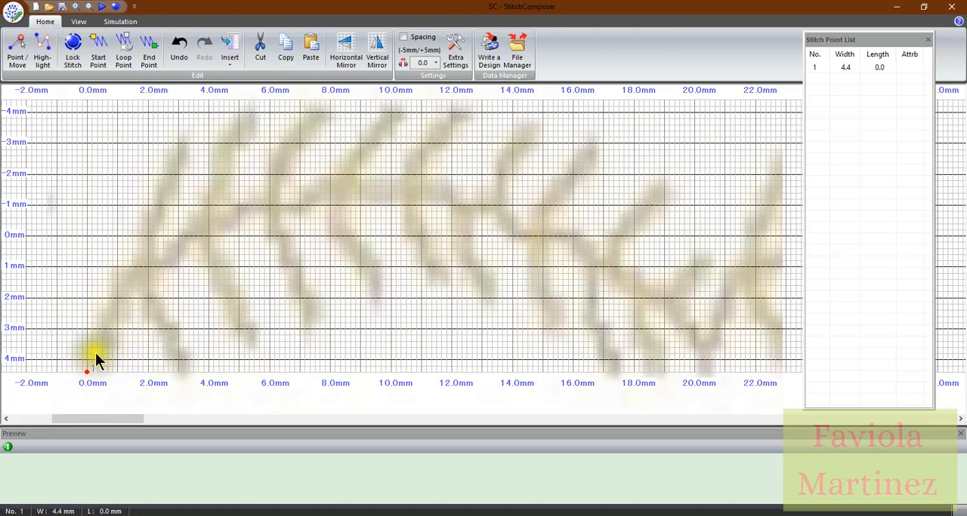
pyautogui.click(148, 267)
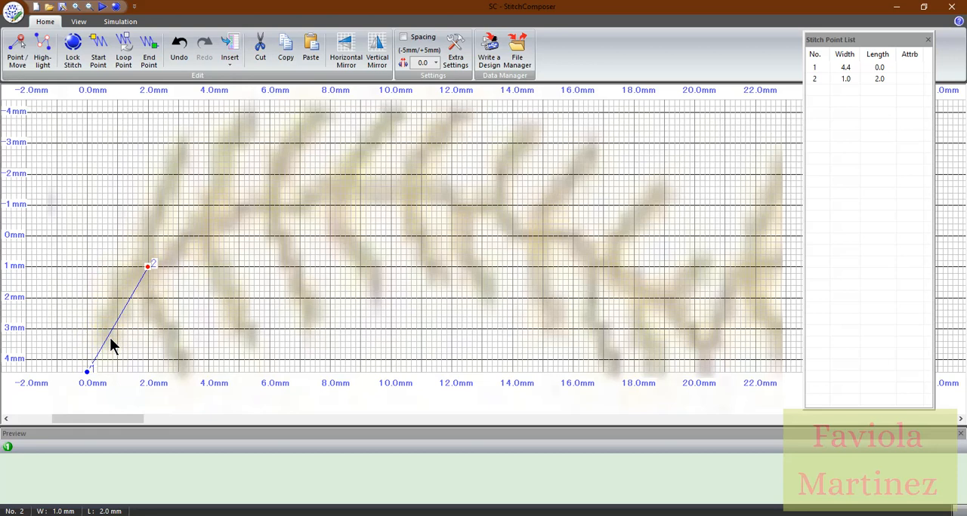
pyautogui.press('Delete')
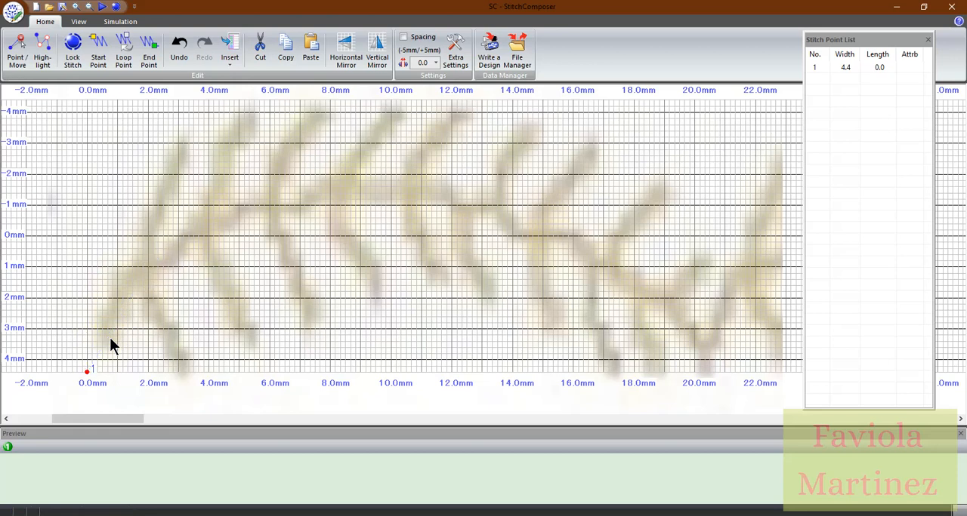
# Trace the stem with triple stitches from the first point to width 2.0, length 1.0, and on to width 1.0, length 2.0
pyautogui.click(117, 298)
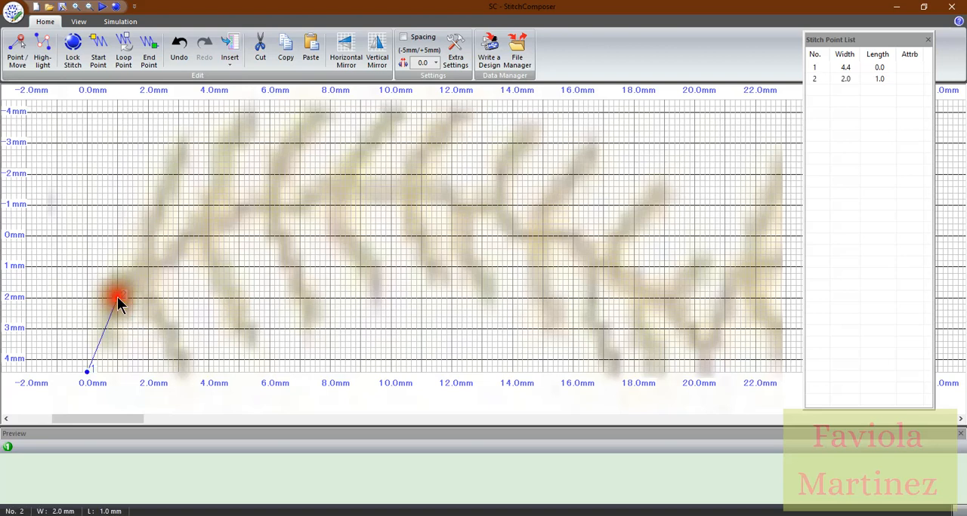
pyautogui.click(86, 370)
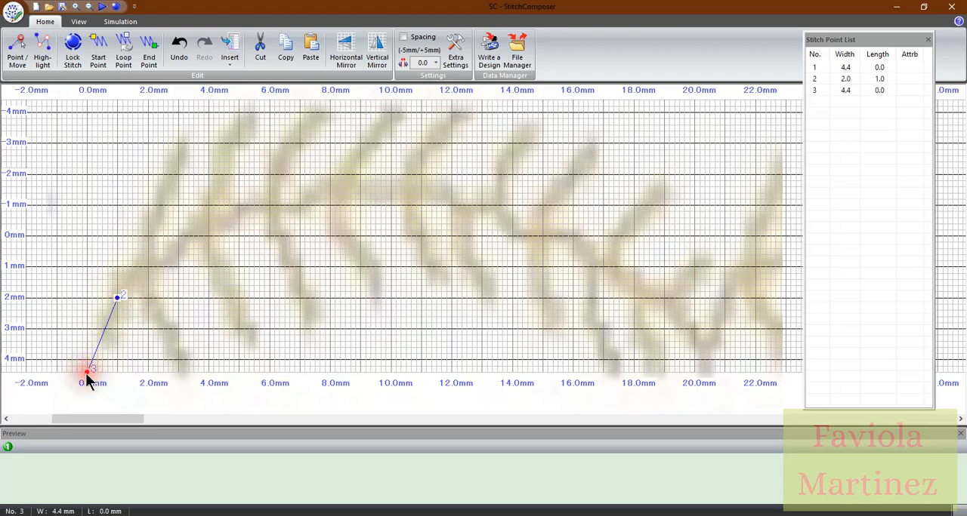
pyautogui.click(116, 296)
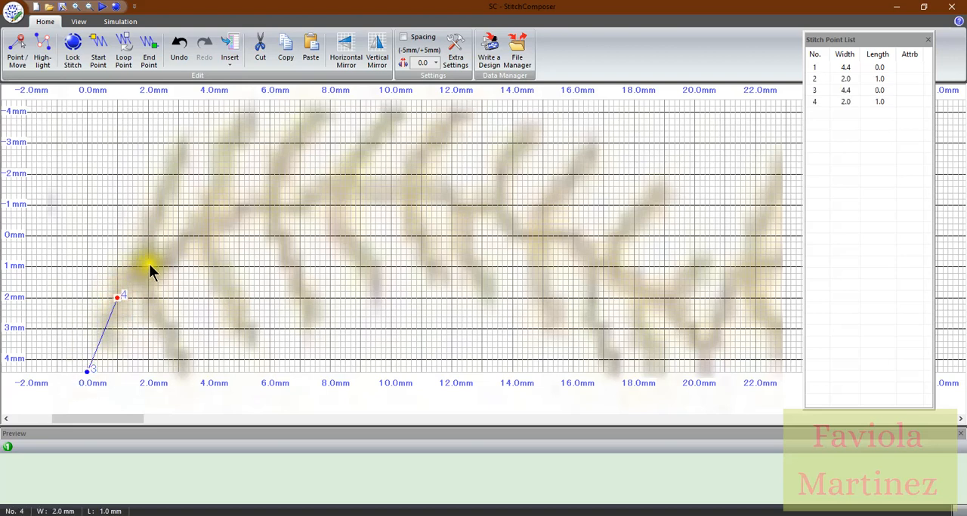
pyautogui.click(117, 298)
pyautogui.click(148, 266)
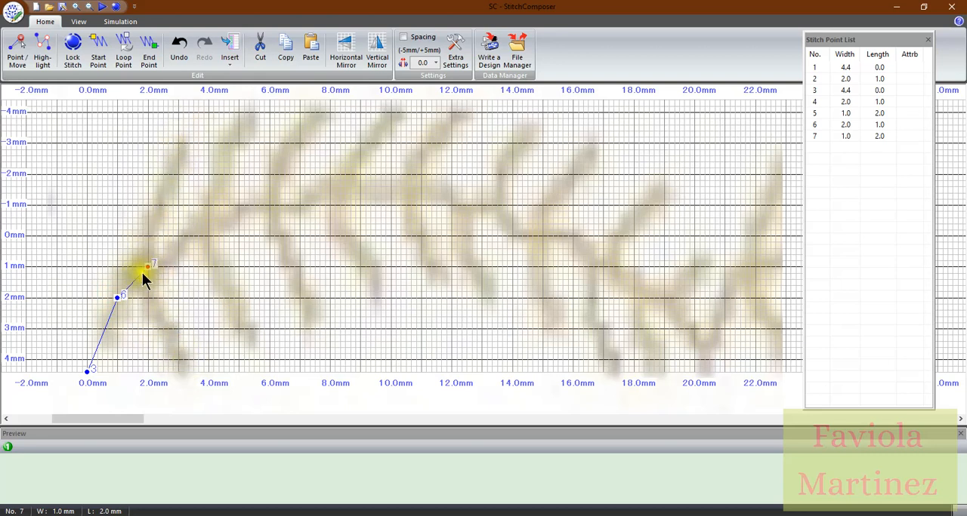
# Stitch from width 1.0, length 2.0 out and back along the first two branches, with tips at width -3.2, length 3.2 and 4.4, 3.3
pyautogui.click(182, 137)
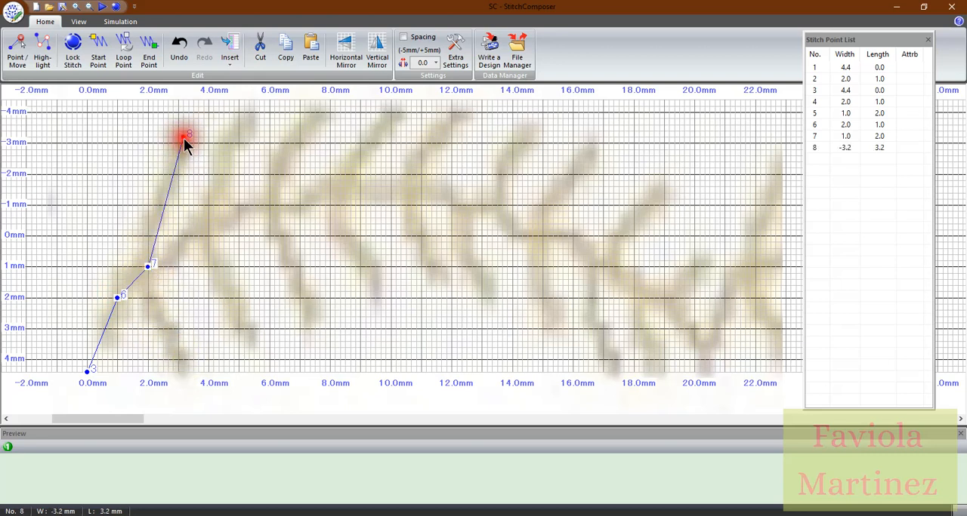
pyautogui.click(148, 266)
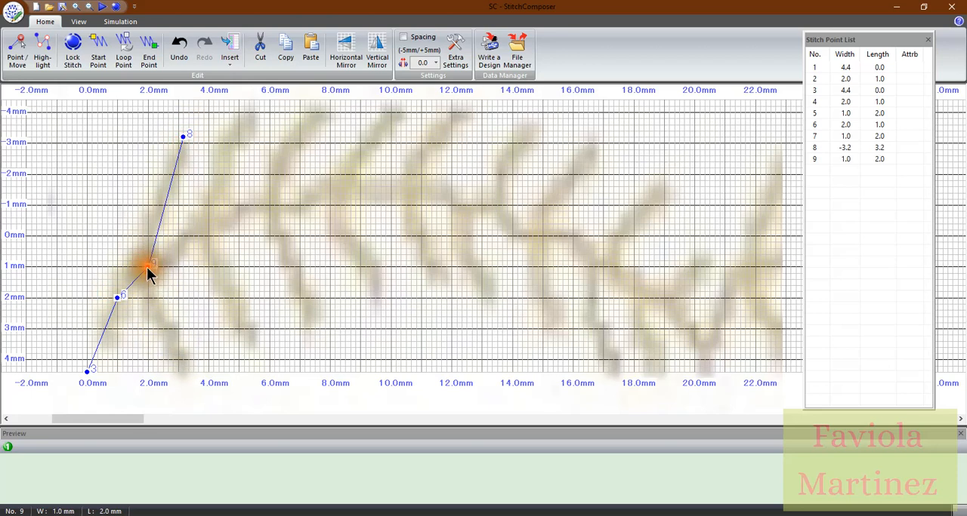
pyautogui.click(187, 370)
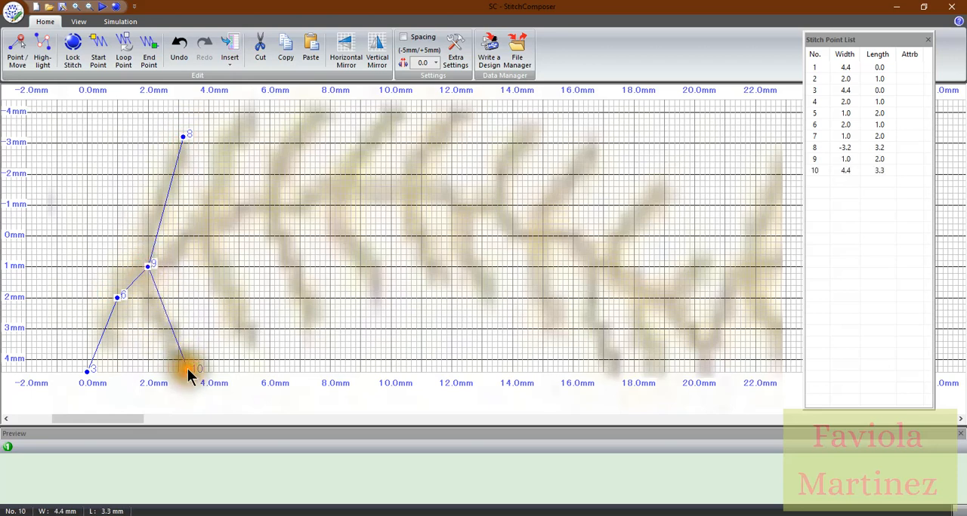
pyautogui.click(148, 267)
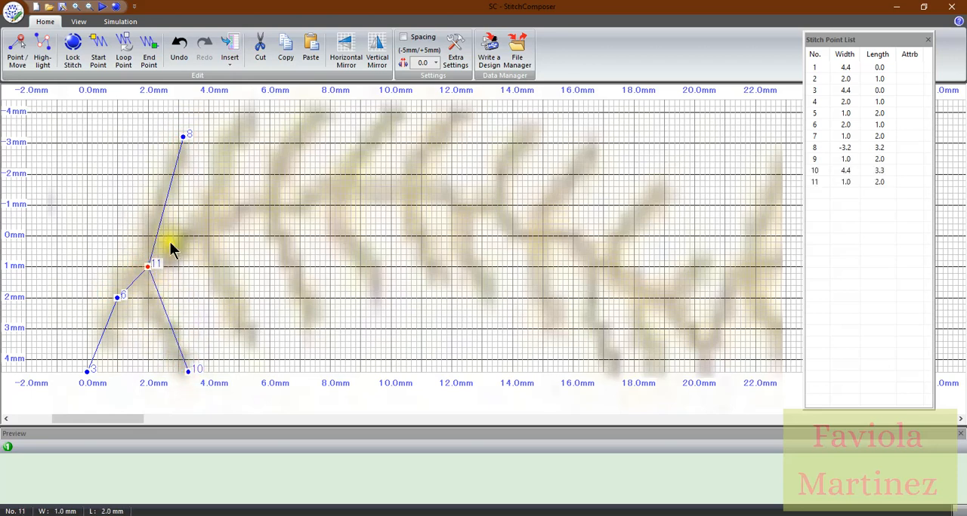
# Trace the next stem segment with triple stitches from width 1.0, length 2.0 to width -0.4, length 3.8
pyautogui.click(205, 224)
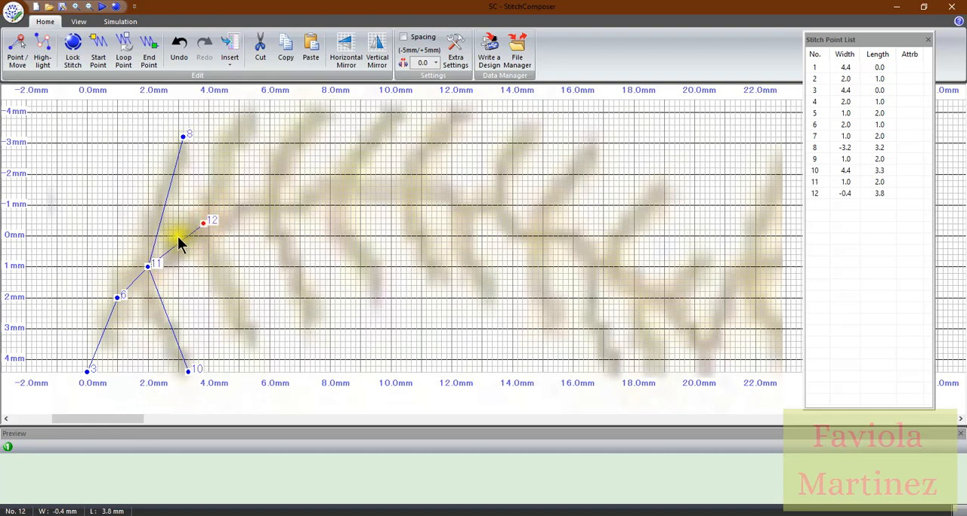
pyautogui.click(148, 267)
pyautogui.click(202, 223)
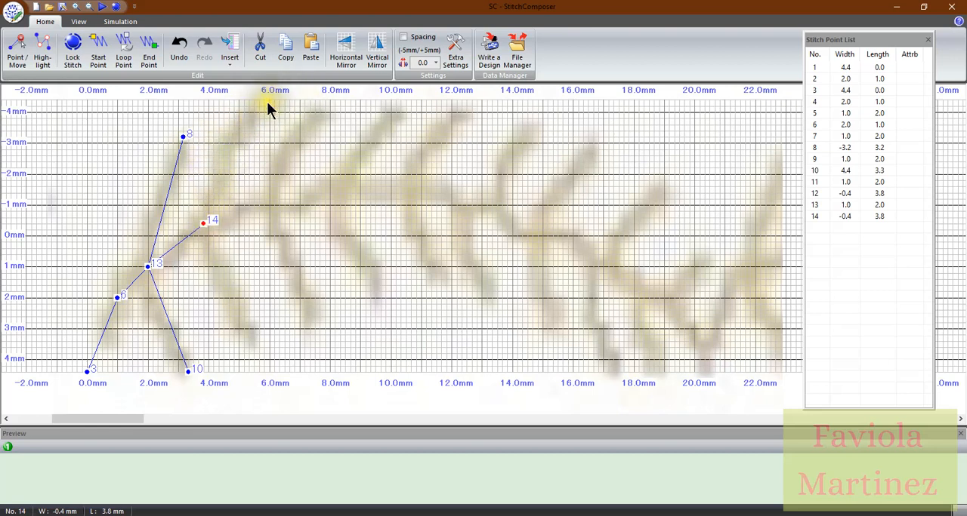
# Stitch out and back along the second upper branch (width -2.4, length 4.3; -4.0, 5.5) and lower branch (1.6, 4.5; 3.6, 5.7)
pyautogui.click(216, 159)
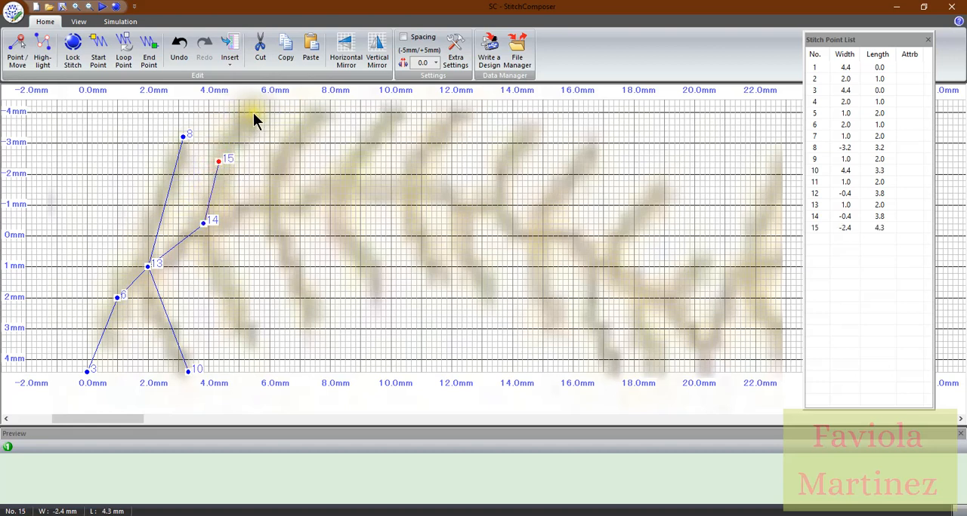
pyautogui.click(218, 163)
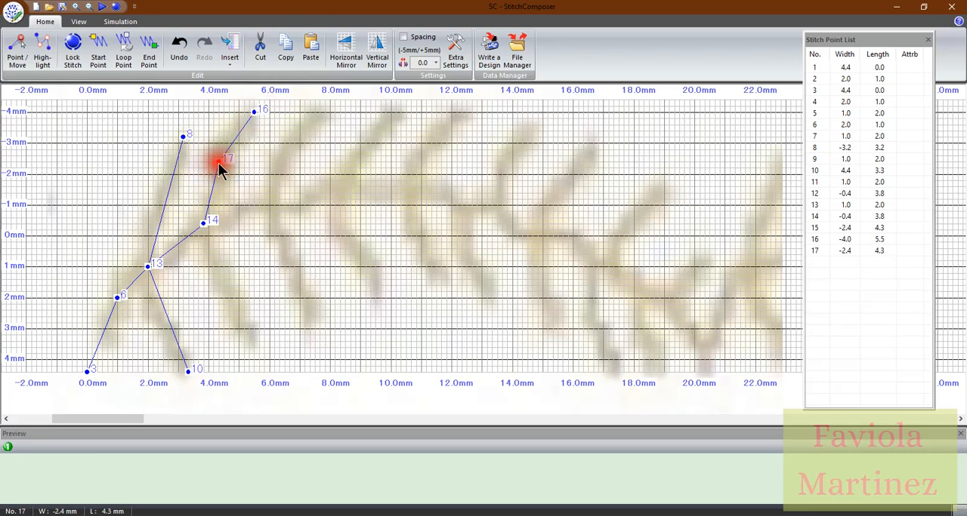
pyautogui.click(203, 223)
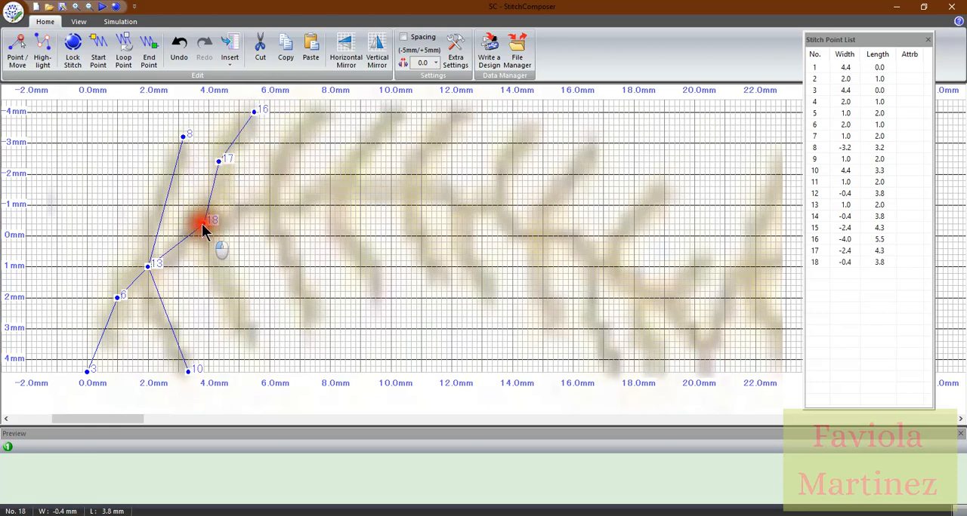
pyautogui.click(223, 285)
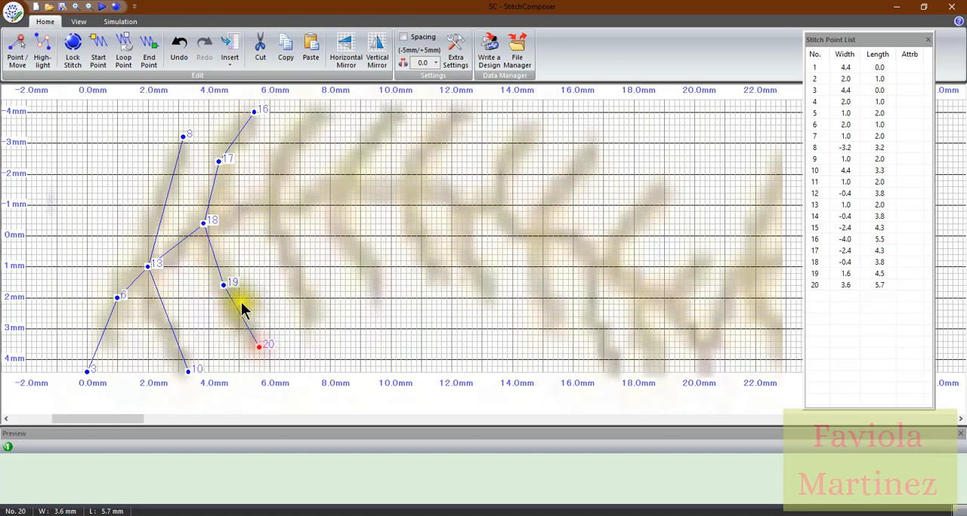
pyautogui.click(224, 285)
pyautogui.click(203, 224)
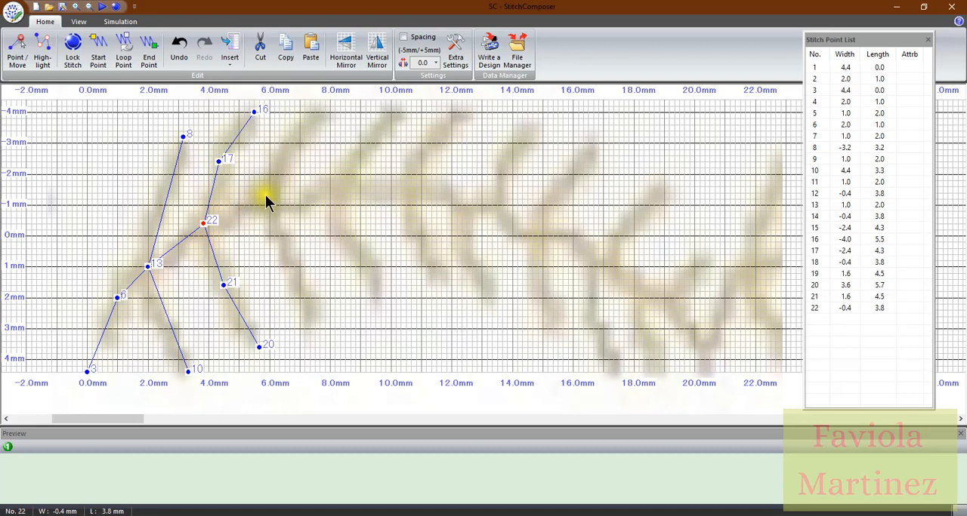
# Trace the stem with triple stitches from width -0.4, length 3.8 through width -1.0, length 5.2 to width -1.0, length 6.2
pyautogui.click(244, 203)
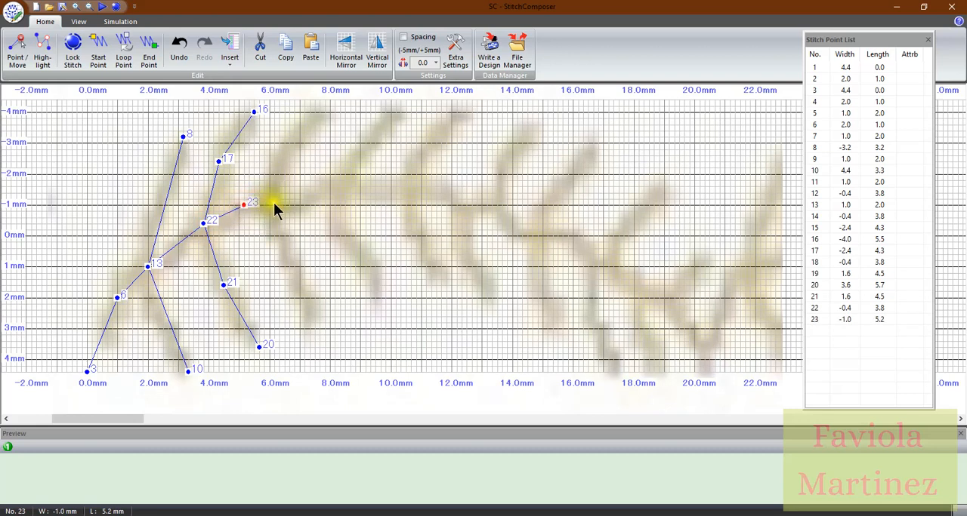
pyautogui.click(273, 203)
pyautogui.click(245, 204)
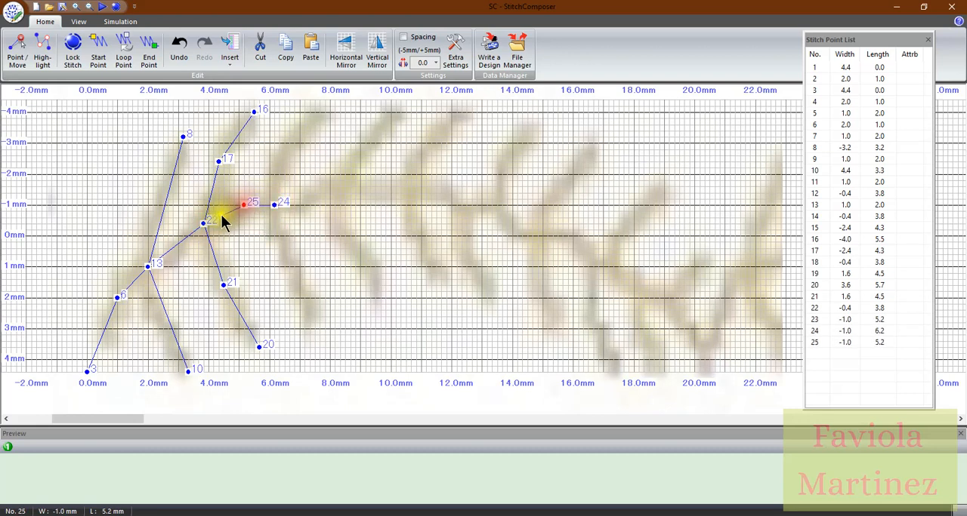
pyautogui.click(204, 224)
pyautogui.click(244, 205)
# Stitch out and back along the third upper branch (width -2.6, length 6.5; -4.2, 7.8) and lower branch (0.8, 6.5; 2.8, 7.5)
pyautogui.click(284, 155)
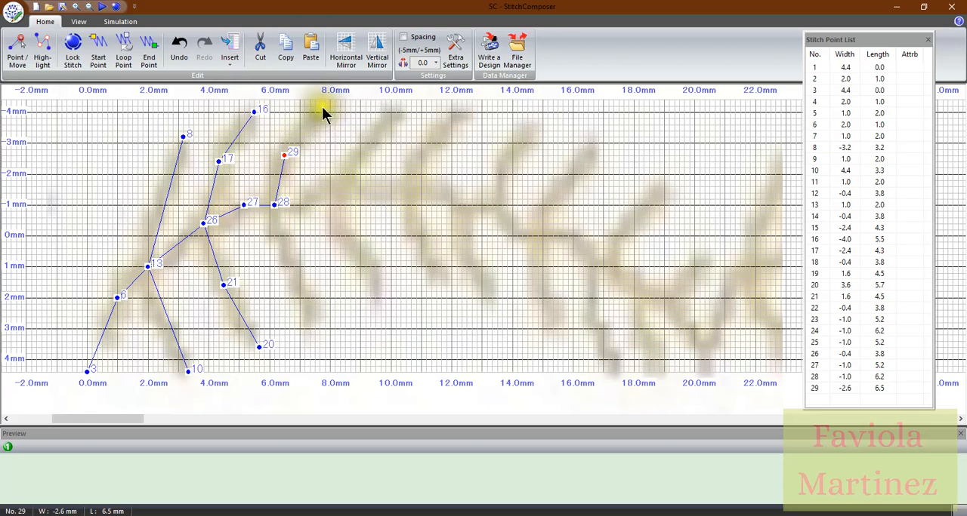
pyautogui.click(324, 106)
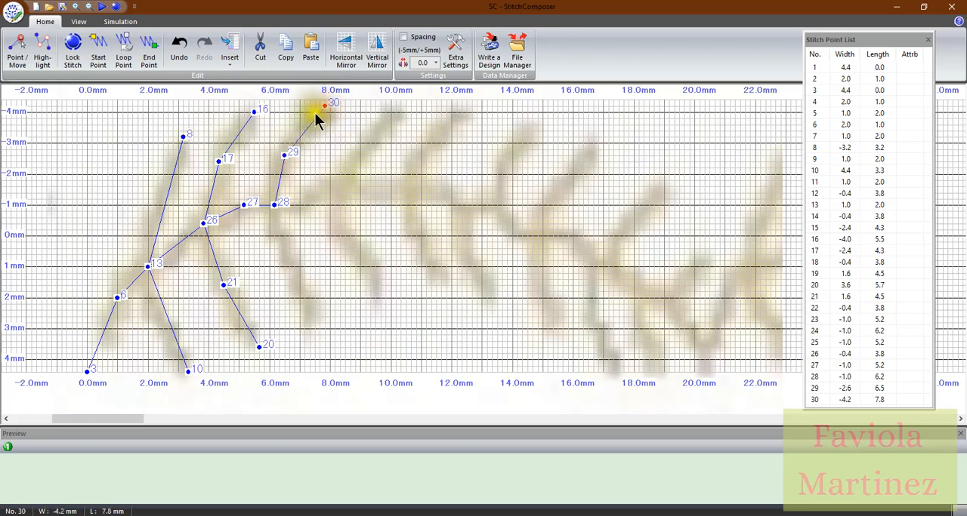
pyautogui.click(285, 154)
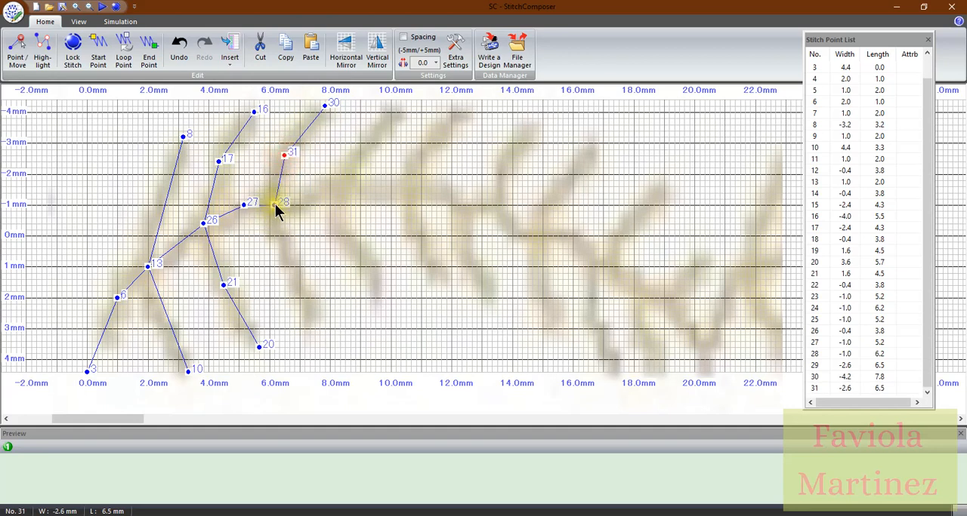
pyautogui.click(275, 204)
pyautogui.click(285, 260)
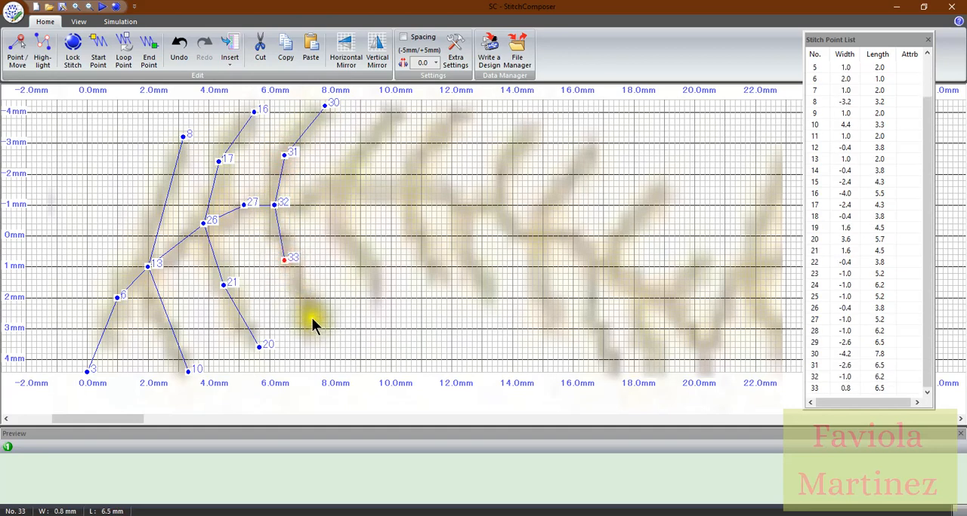
pyautogui.click(316, 323)
pyautogui.click(284, 261)
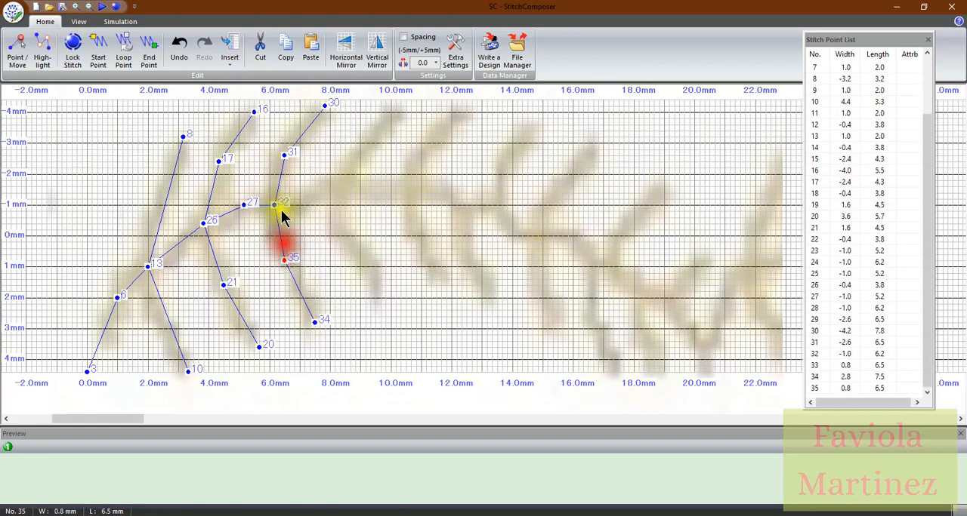
pyautogui.click(274, 204)
# Trace the stem with triple stitches from width -1.0, length 6.2 through width -1.4, length 7.3 to width -1.6, length 8.7
pyautogui.click(310, 192)
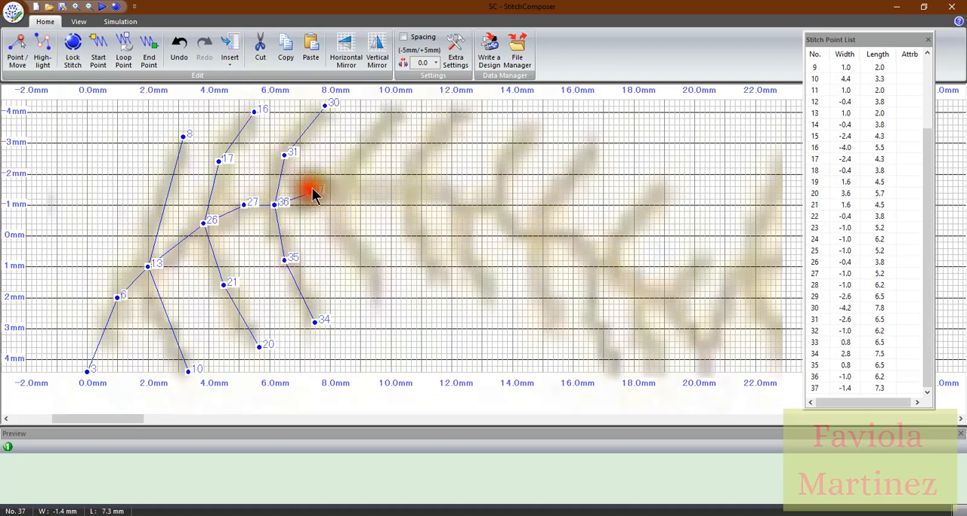
pyautogui.click(349, 185)
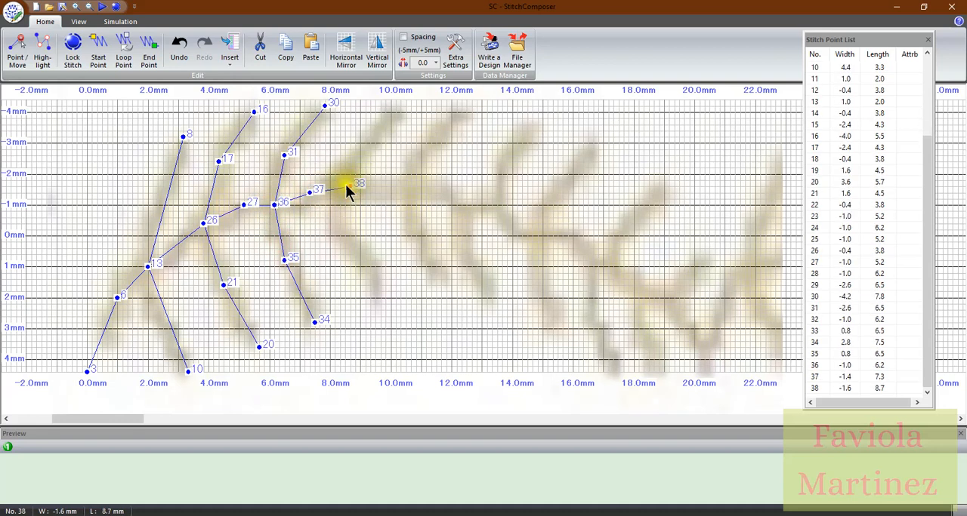
pyautogui.click(310, 192)
pyautogui.click(274, 204)
pyautogui.click(309, 192)
pyautogui.click(348, 185)
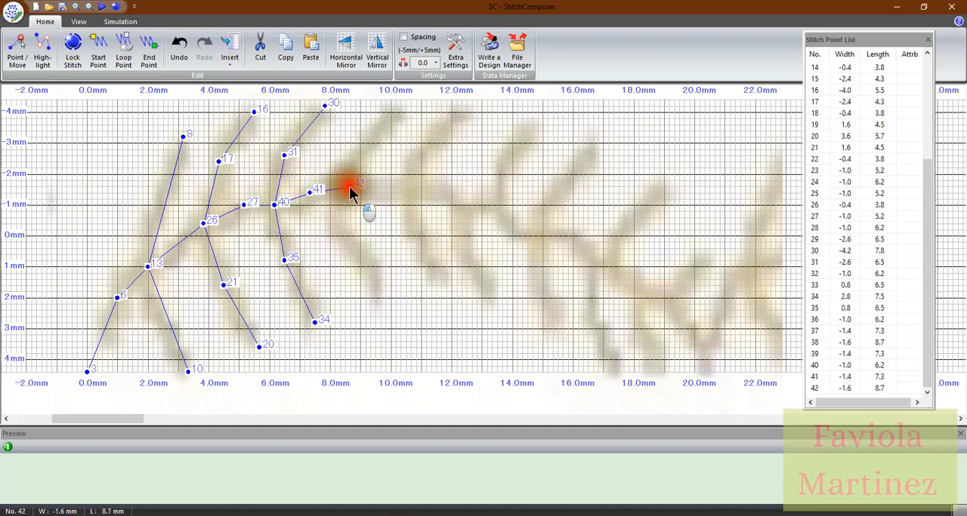
# Stitch out and back along the fourth upper branch (width -3.0, length 9.2; -4.4, 10.3) and lower branch (-0.2, 8.5; 1.8, 9.7)
pyautogui.click(366, 142)
pyautogui.click(401, 99)
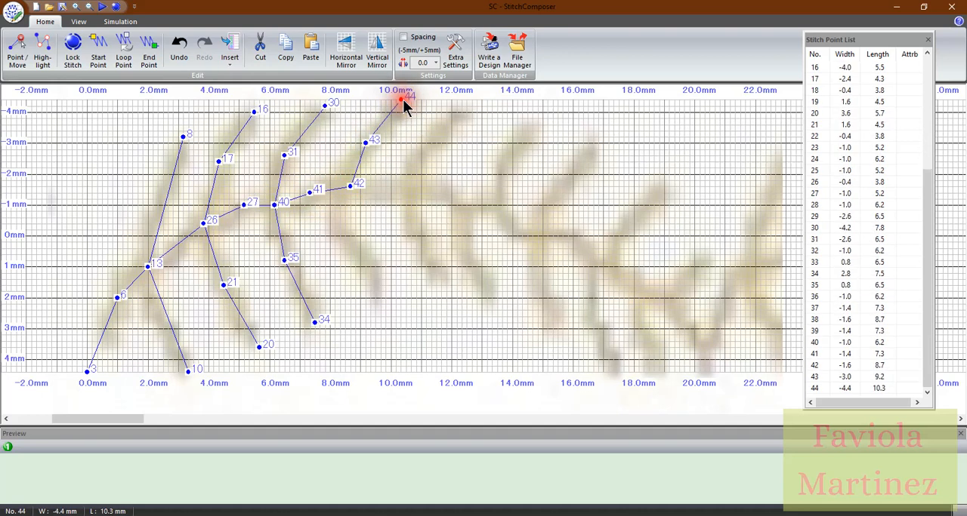
pyautogui.click(366, 143)
pyautogui.click(349, 186)
pyautogui.click(345, 230)
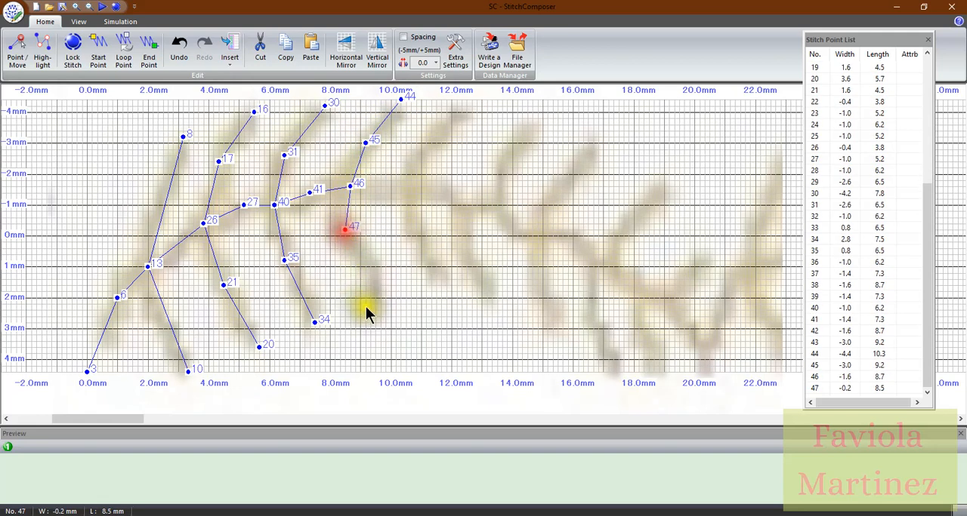
pyautogui.click(380, 293)
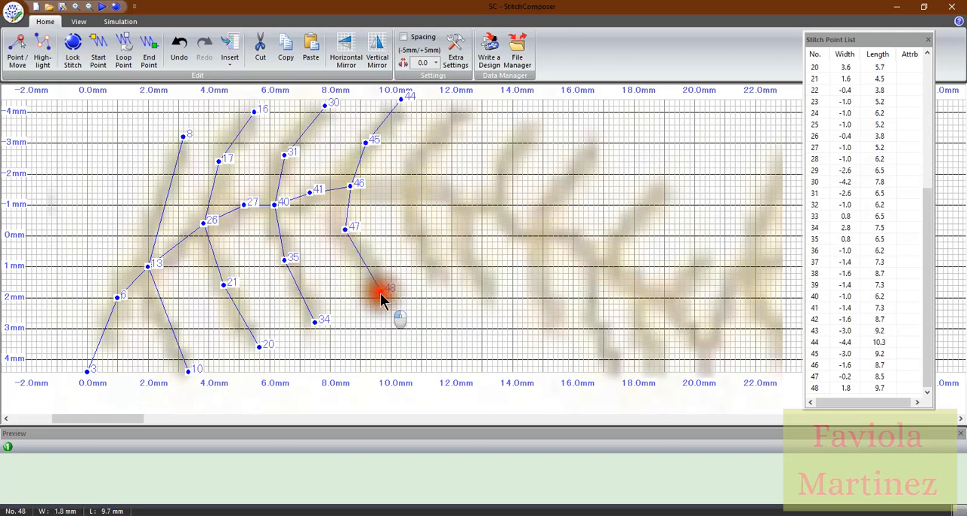
pyautogui.click(344, 229)
pyautogui.click(349, 186)
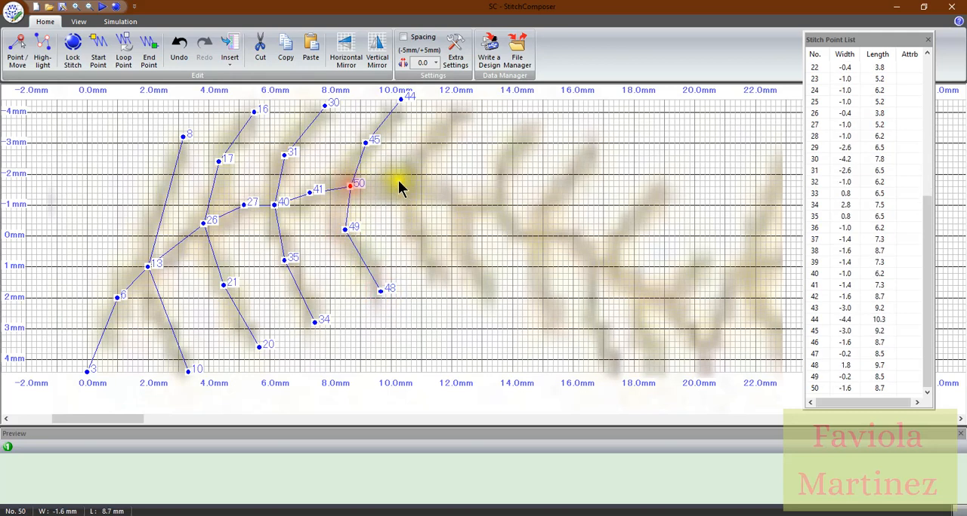
# Try triple stitches along the stem from width -1.6, length 8.7 to length 10.7, placing the return point at length 8.5
pyautogui.click(411, 186)
pyautogui.click(346, 186)
pyautogui.click(412, 186)
# Try stitching out and back along the fifth upper branch (width -2.8, length 11.2; -4.2, 12.5) and lower branch (-0.2, 10.7; 1.4, 11.7)
pyautogui.click(427, 149)
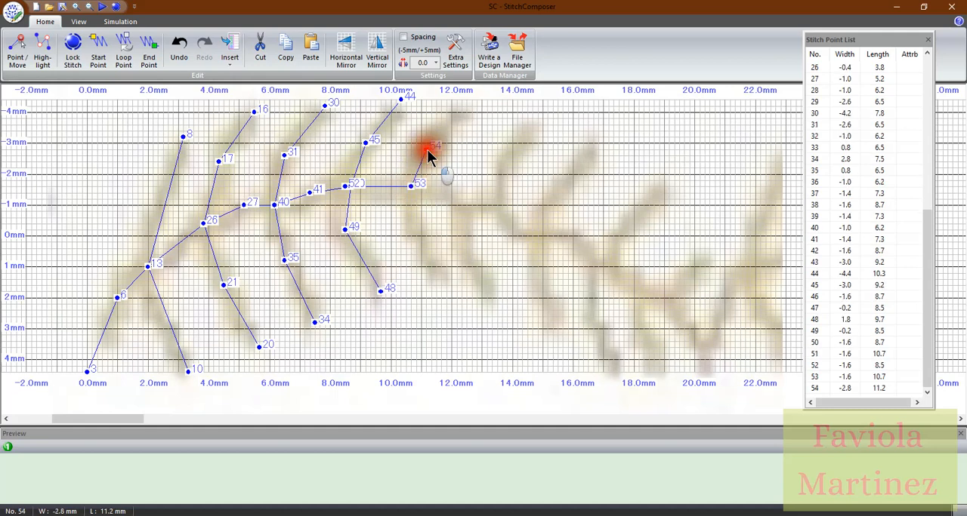
pyautogui.click(468, 107)
pyautogui.click(427, 148)
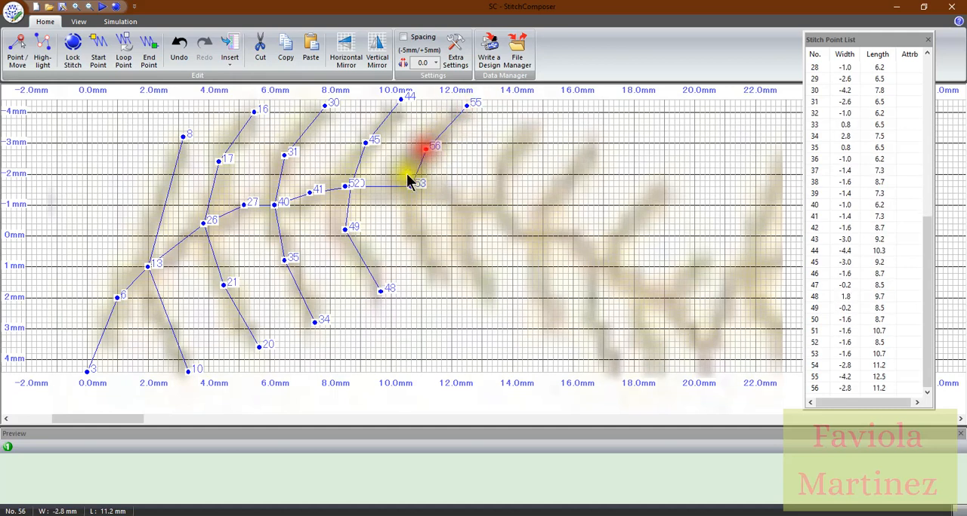
pyautogui.click(411, 185)
pyautogui.click(412, 231)
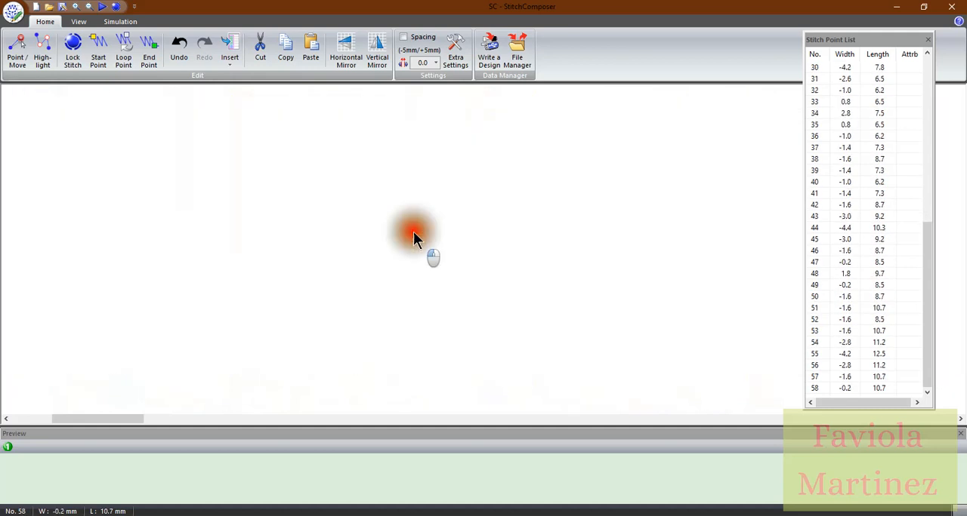
pyautogui.click(439, 281)
pyautogui.click(411, 229)
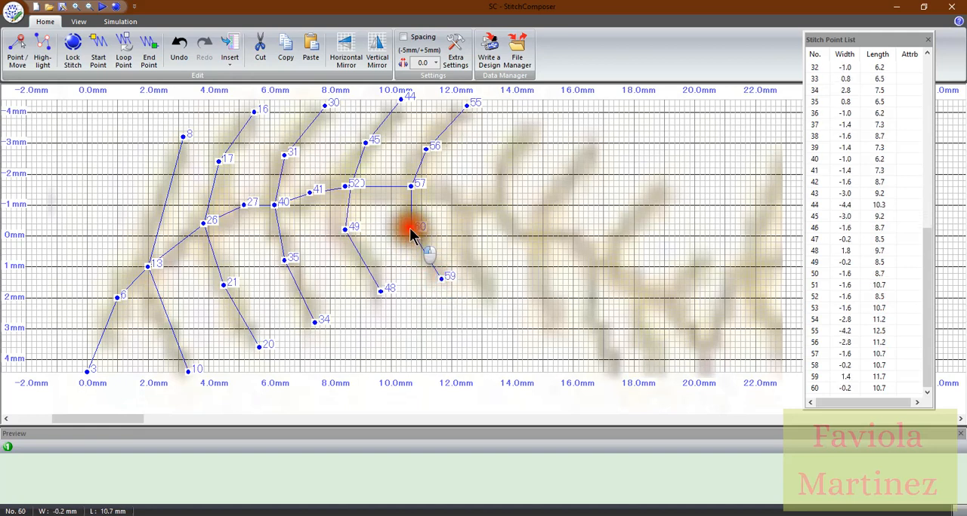
pyautogui.click(411, 187)
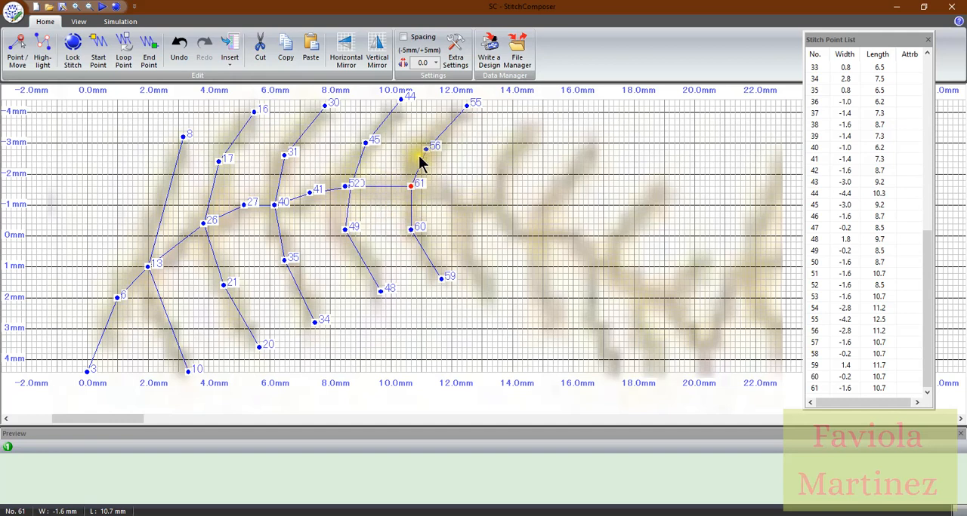
# Delete the latest stitch points back to point 50 at width -1.6, length 8.7
pyautogui.press('Delete')
pyautogui.press('Delete')
pyautogui.press('Delete')
pyautogui.press('Delete')
pyautogui.press('Delete')
pyautogui.press('Delete')
pyautogui.press('Delete')
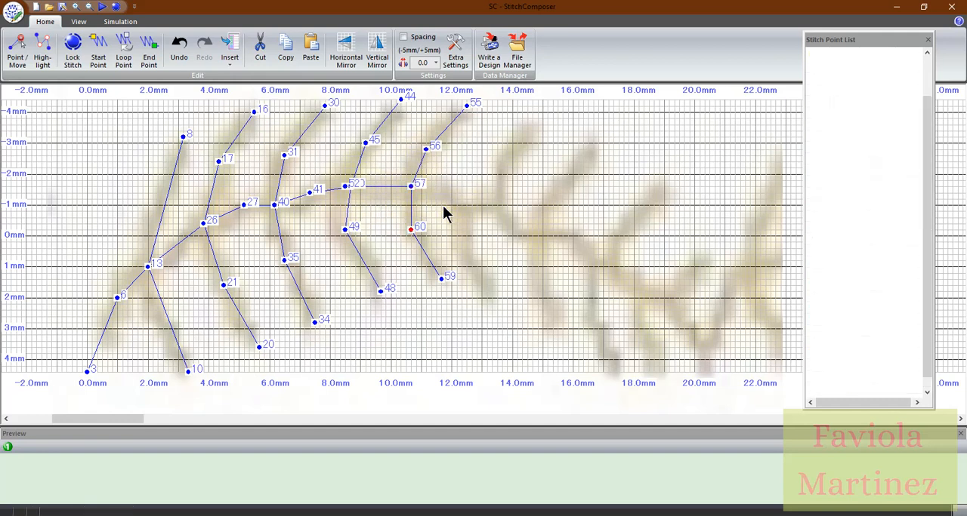
pyautogui.press('Delete')
pyautogui.press('Delete')
pyautogui.press('Delete')
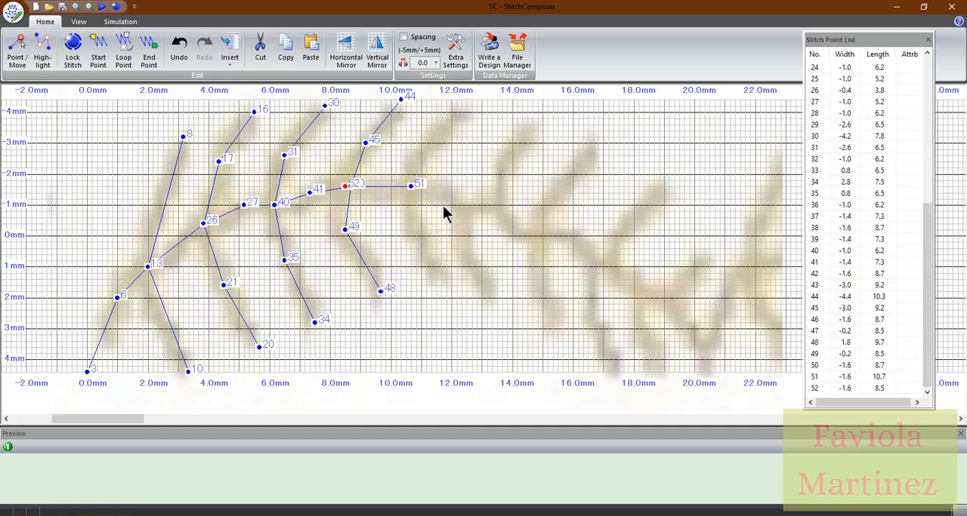
pyautogui.press('Delete')
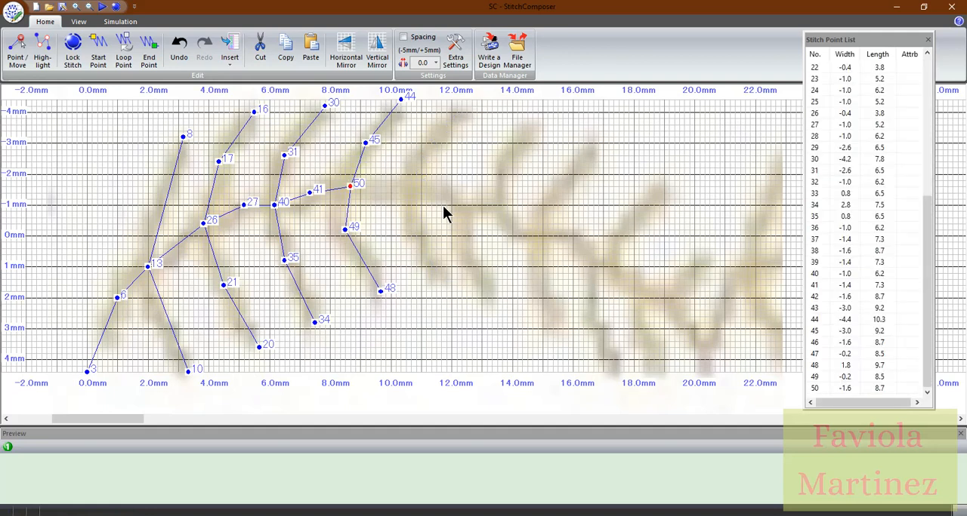
# Trace the stem segment with triple stitches from width -1.6, length 8.7 to width -1.6, length 10.7, returning exactly onto the starting point
pyautogui.click(409, 185)
pyautogui.click(349, 185)
pyautogui.click(410, 185)
# Stitch out and back along the fifth upper branch through width -3.0, length 11.3 to its tip at width -4.2, length 12.5
pyautogui.click(430, 142)
pyautogui.click(471, 108)
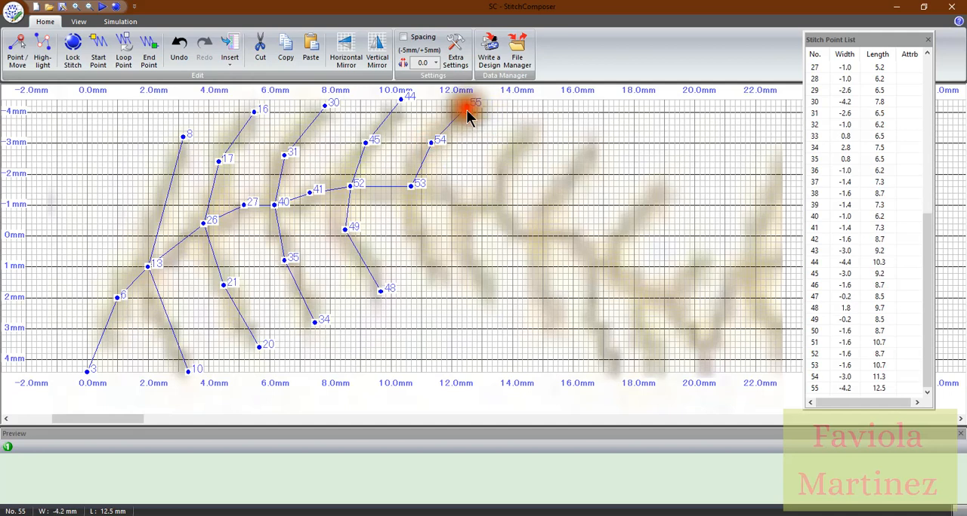
pyautogui.click(431, 143)
pyautogui.click(410, 185)
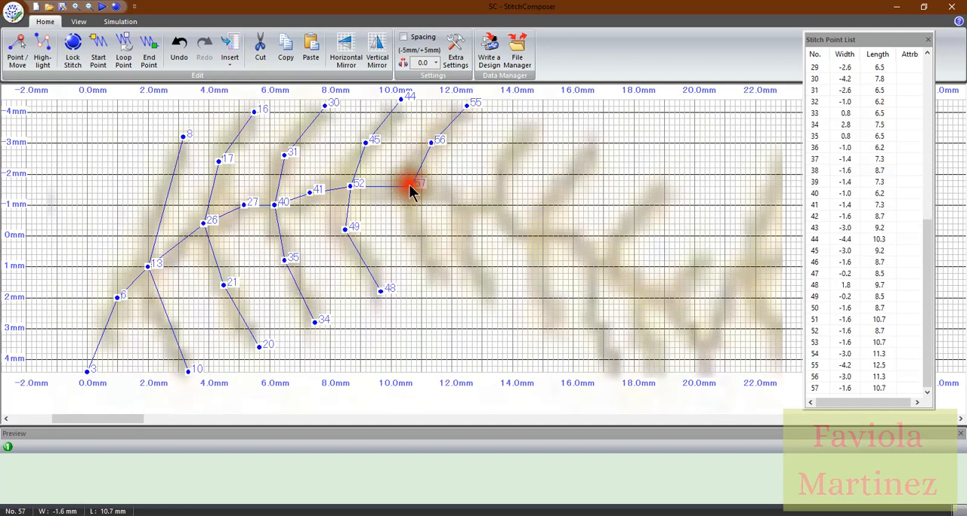
# Stitch out and back along the fifth lower branch through width 0.0, length 10.8 to its tip at width 1.6, length 11.8
pyautogui.click(415, 235)
pyautogui.click(445, 284)
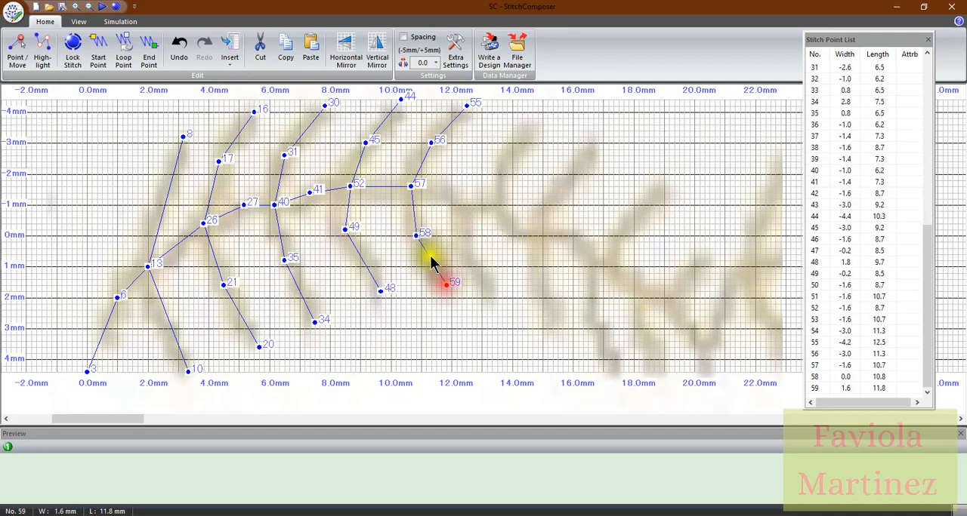
pyautogui.click(415, 235)
pyautogui.click(410, 185)
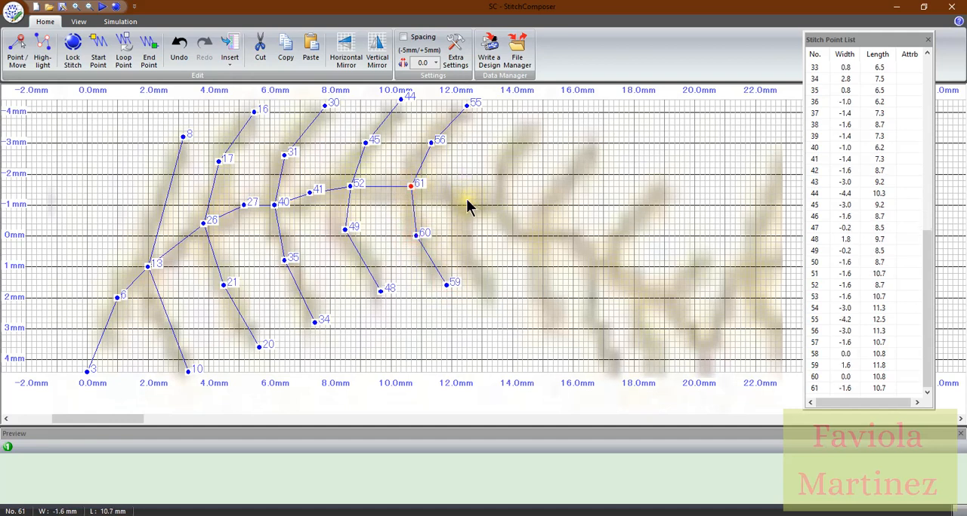
# Triple-stitch the stem to width -1.2, length 12.5, and stitch the sixth lower branch out and back through 0.2, 12.3 to 1.8, 13.7
pyautogui.click(467, 196)
pyautogui.click(410, 185)
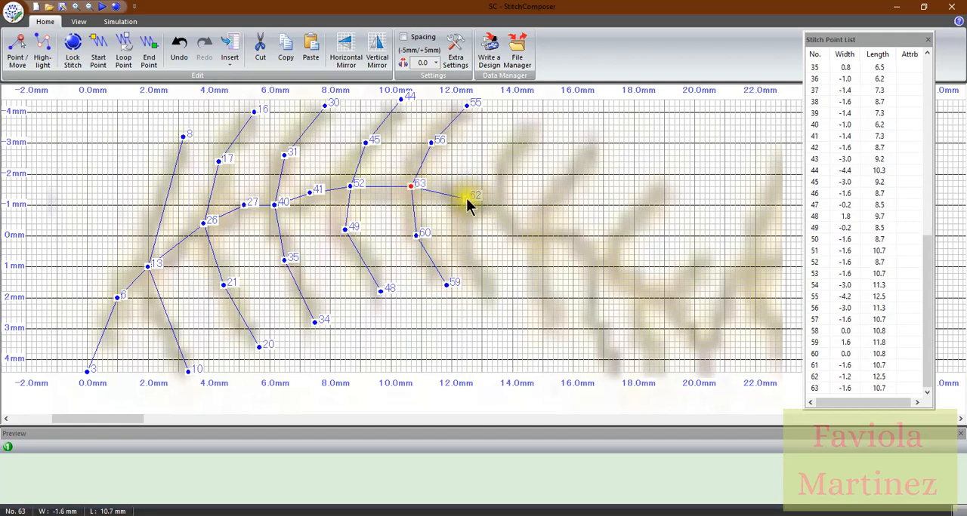
pyautogui.click(468, 197)
pyautogui.click(461, 241)
pyautogui.click(502, 290)
pyautogui.click(461, 241)
pyautogui.click(467, 196)
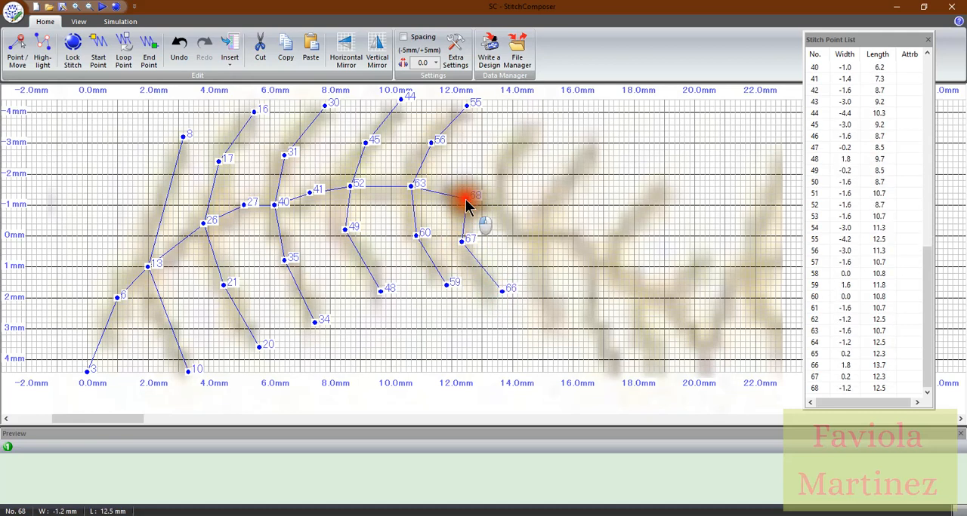
# Triple-stitch the stem to width -1.0, length 13.5, and stitch the sixth upper branch out and back through -2.4, 13.7 to -3.6, 14.7
pyautogui.click(496, 204)
pyautogui.click(466, 198)
pyautogui.click(496, 204)
pyautogui.click(502, 160)
pyautogui.click(533, 123)
pyautogui.click(502, 161)
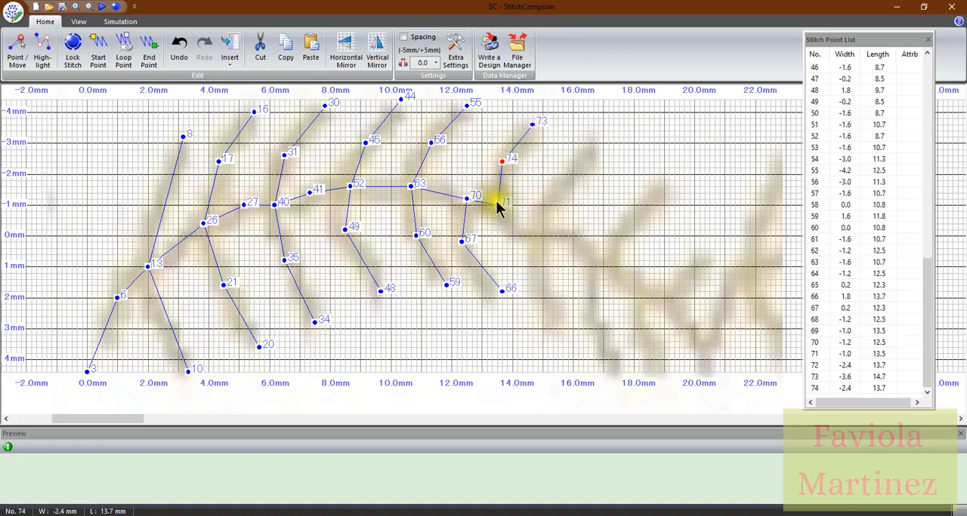
pyautogui.click(496, 204)
# Trace the stem segment with triple stitches from width -1.0, length 13.5 to width -0.2, length 14.8
pyautogui.click(537, 229)
pyautogui.click(496, 204)
pyautogui.click(533, 229)
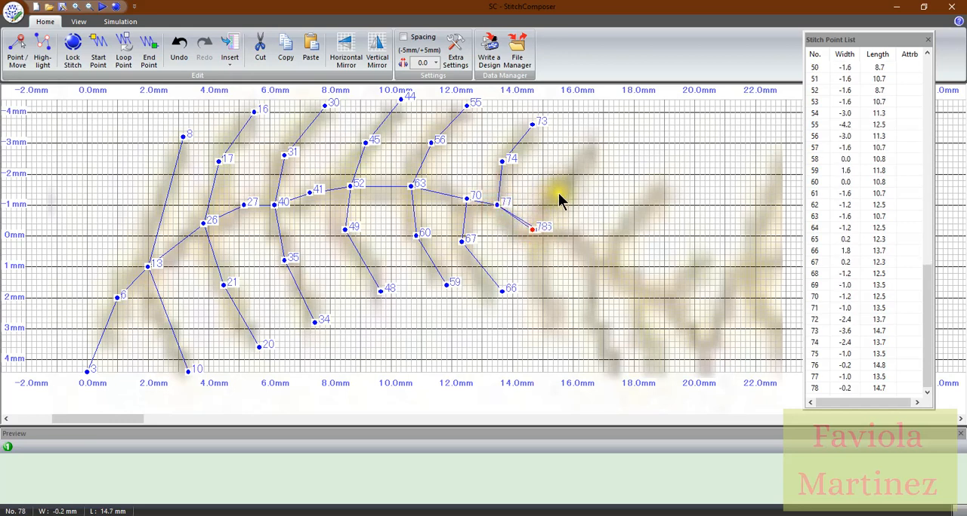
pyautogui.hotkey('ctrl', 'z')
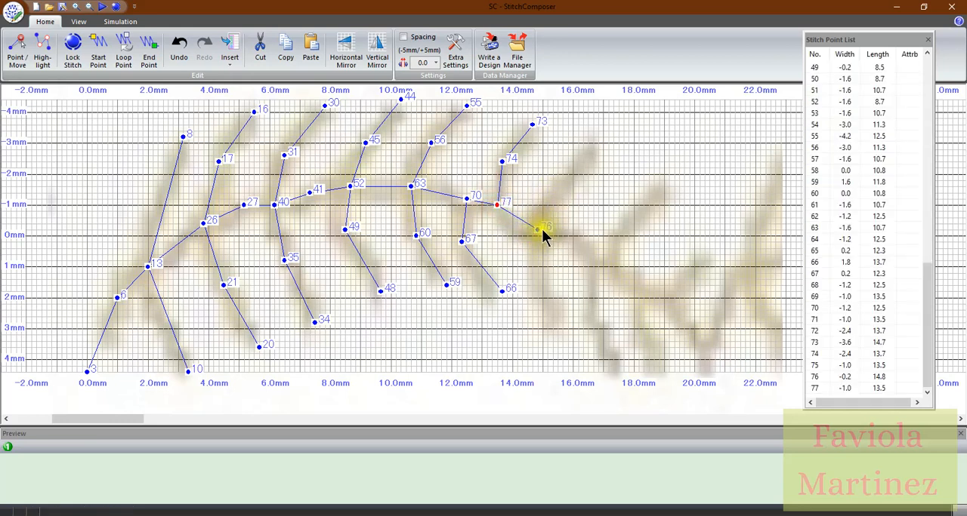
pyautogui.click(537, 229)
# Stitch the seventh upper branch through width -1.6, length 15.5 to its tip at -2.8, 16.8 and back to the stem at -0.2, 14.7
pyautogui.click(557, 186)
pyautogui.click(598, 147)
pyautogui.click(558, 187)
pyautogui.click(537, 230)
# Stitch the seventh lower branch through width 1.2, length 14.8 to its tip at 2.6, 15.5 and back to the stem at -0.2, 14.7
pyautogui.click(537, 272)
pyautogui.click(557, 316)
pyautogui.click(537, 272)
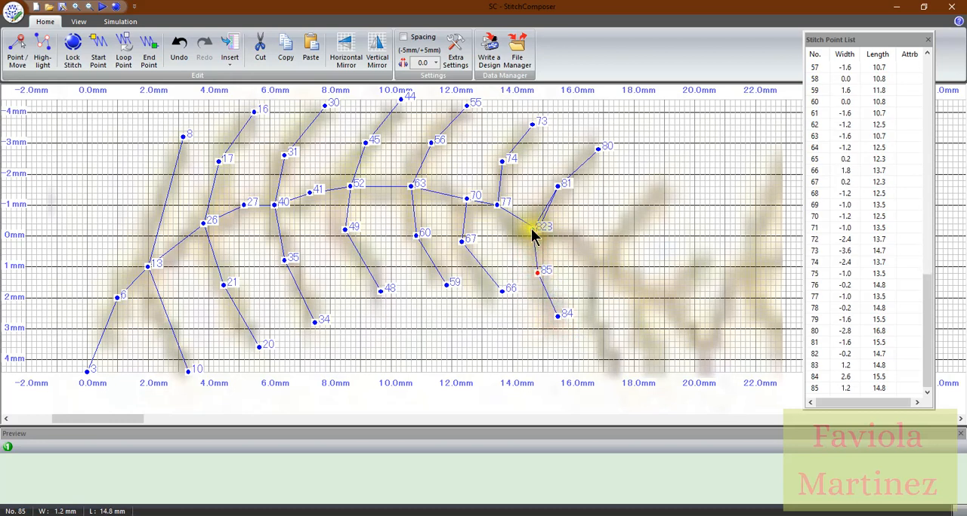
pyautogui.click(533, 228)
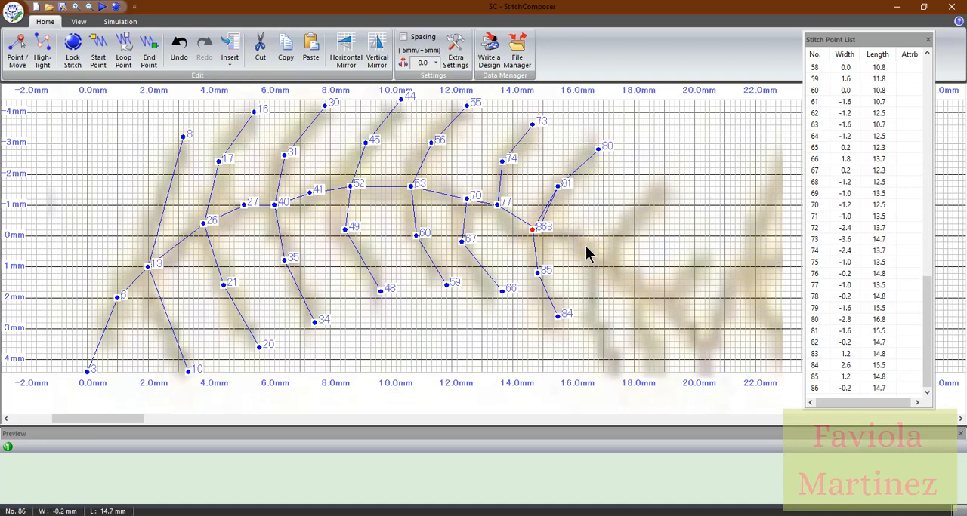
# Stitch the stem segment from width -0.2, length 14.7 out to width 0.8, length 16.7 and back
pyautogui.click(582, 245)
pyautogui.click(589, 266)
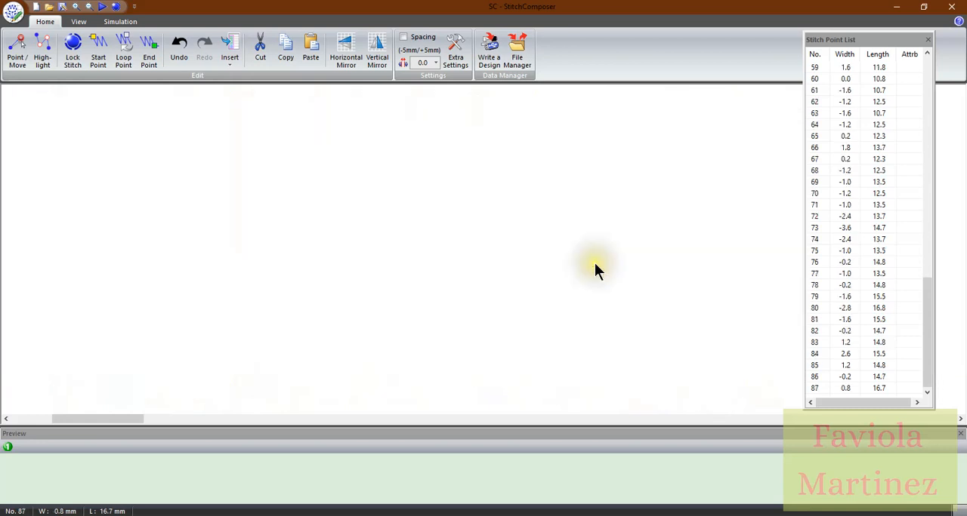
pyautogui.click(529, 228)
pyautogui.click(592, 254)
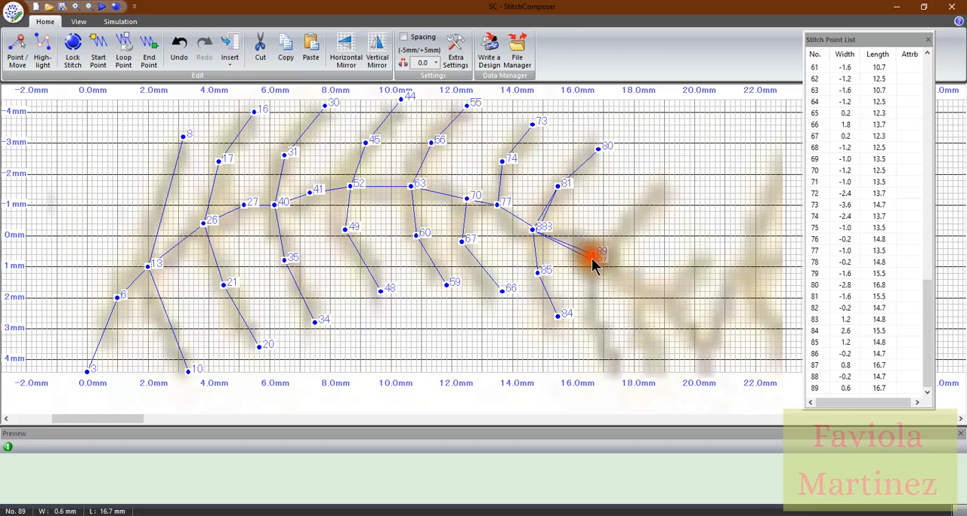
pyautogui.click(594, 297)
pyautogui.click(618, 371)
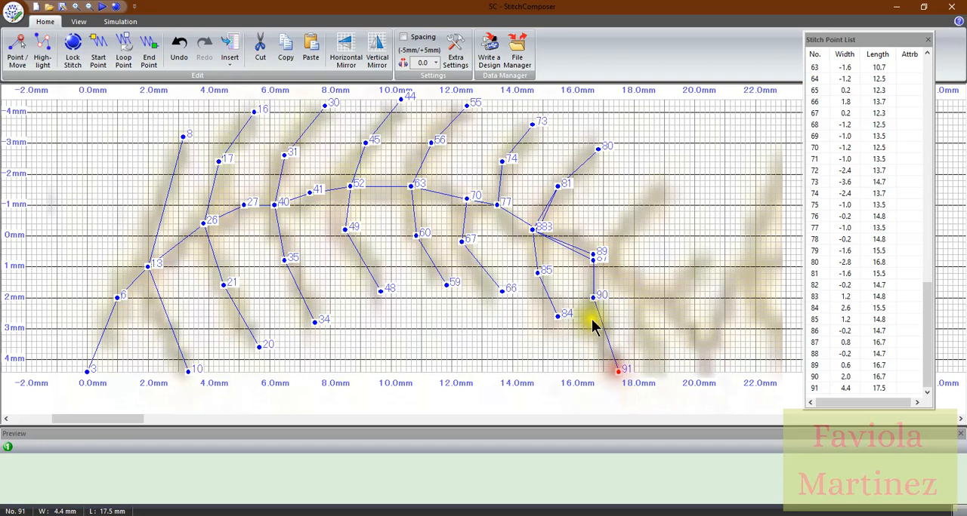
pyautogui.hotkey('ctrl', 'z')
pyautogui.hotkey('ctrl', 'z')
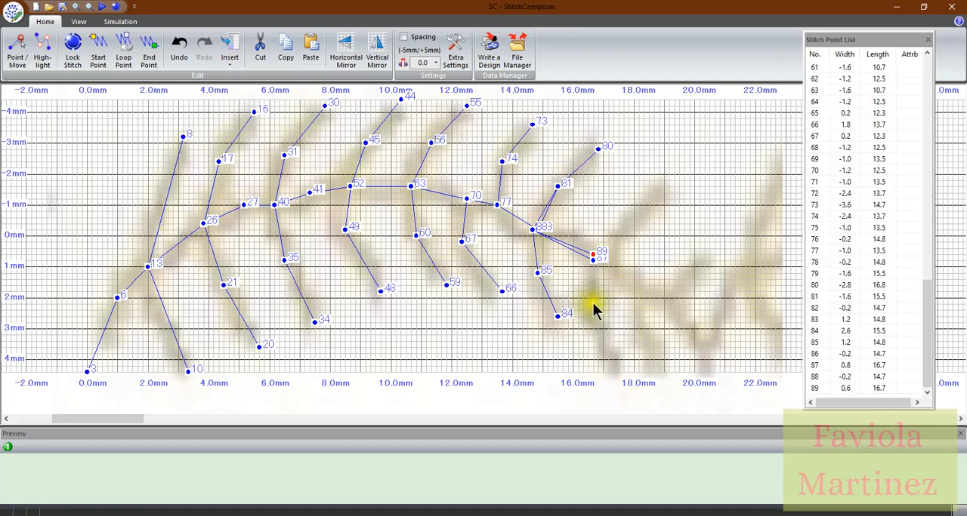
pyautogui.hotkey('ctrl', 'z')
# Add the third stem pass to width 0.8, length 16.7, and stitch the eighth lower branch out and back through 2.2, 16.7 to 4.4, 17.3
pyautogui.click(596, 257)
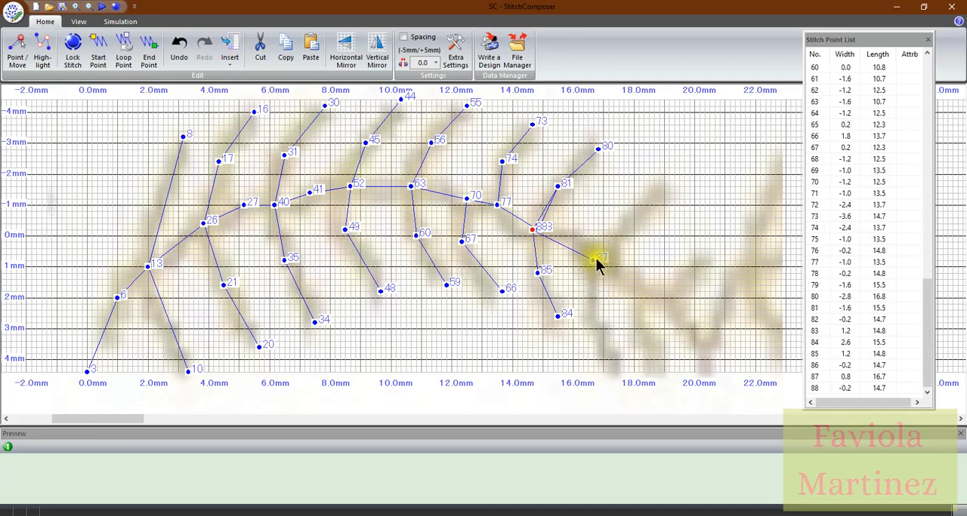
pyautogui.click(594, 303)
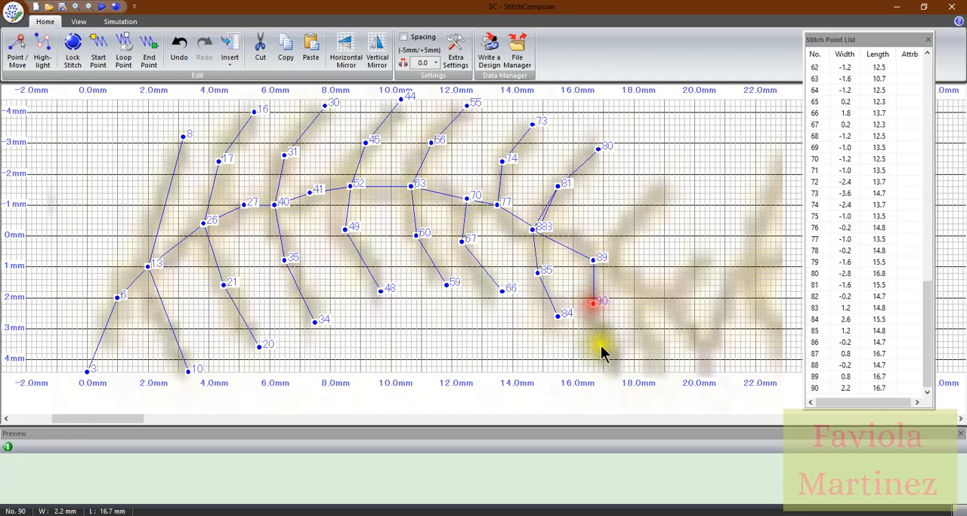
pyautogui.click(613, 369)
pyautogui.click(594, 303)
pyautogui.click(593, 257)
# Stitch out and back along the eighth upper branch through width -0.6, length 17.5 to its tip at width -1.6, length 18.8
pyautogui.click(619, 217)
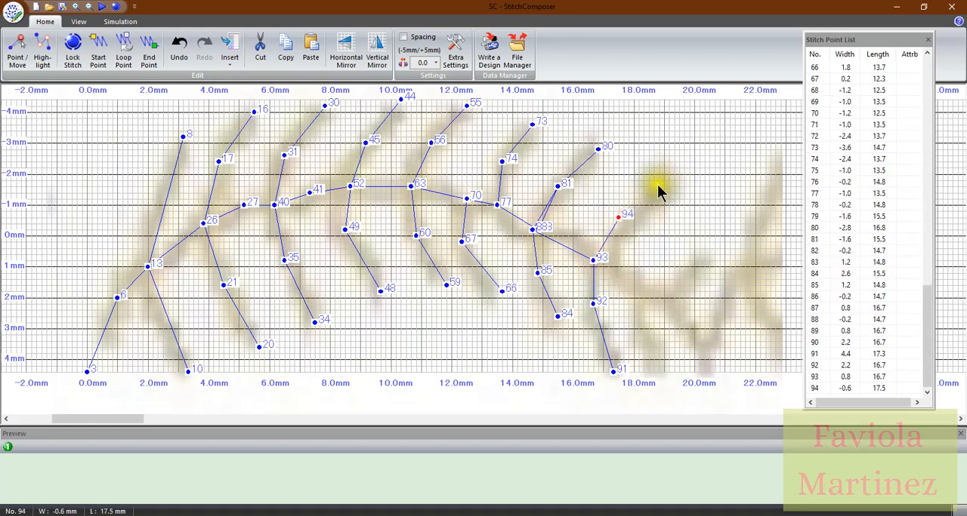
pyautogui.click(658, 185)
pyautogui.click(618, 217)
pyautogui.click(593, 258)
# Trace the stem segment with triple stitches from width 0.8, length 16.7 to width 1.8, length 18.2
pyautogui.click(639, 292)
pyautogui.click(594, 259)
pyautogui.click(639, 291)
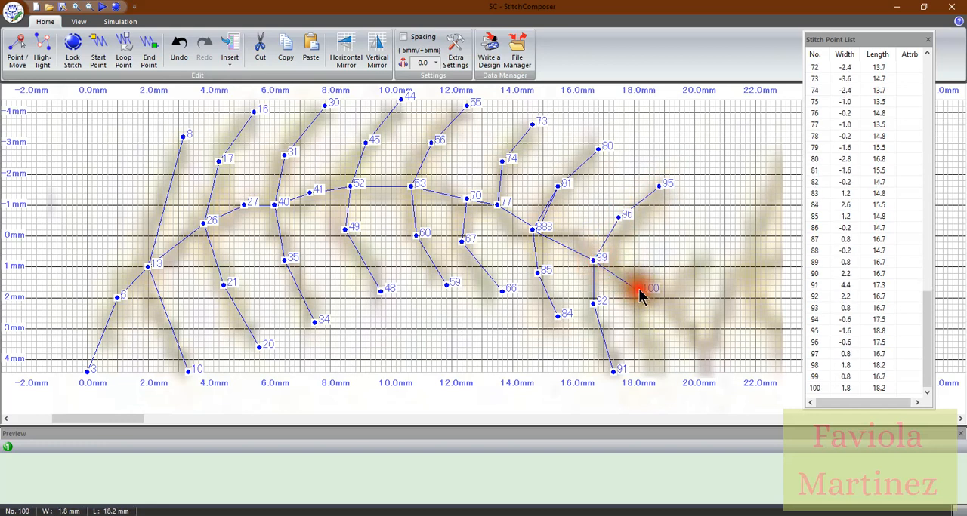
# Stitch the ninth lower branch through width 3.2, length 18.3 to its tip at 4.4, 19.0 and back to the stem at 1.6, 18.2
pyautogui.click(645, 346)
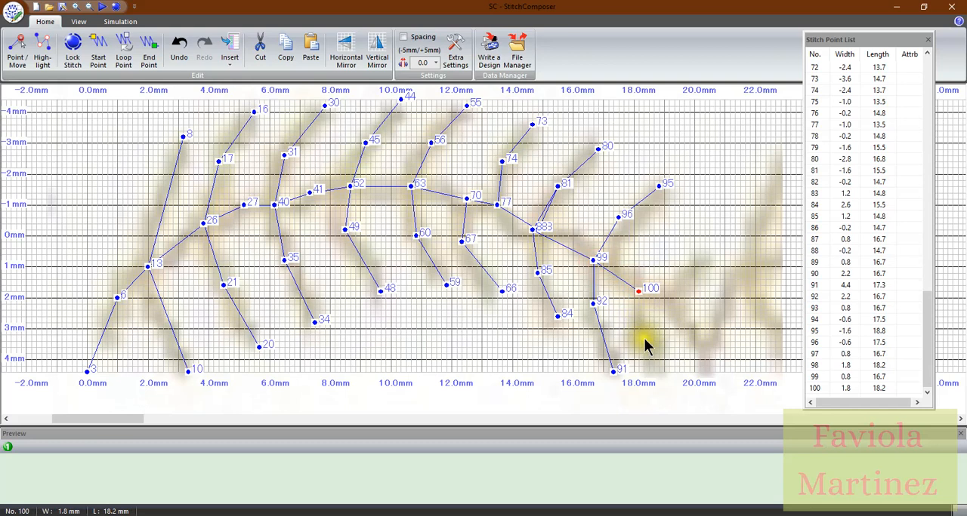
pyautogui.click(643, 333)
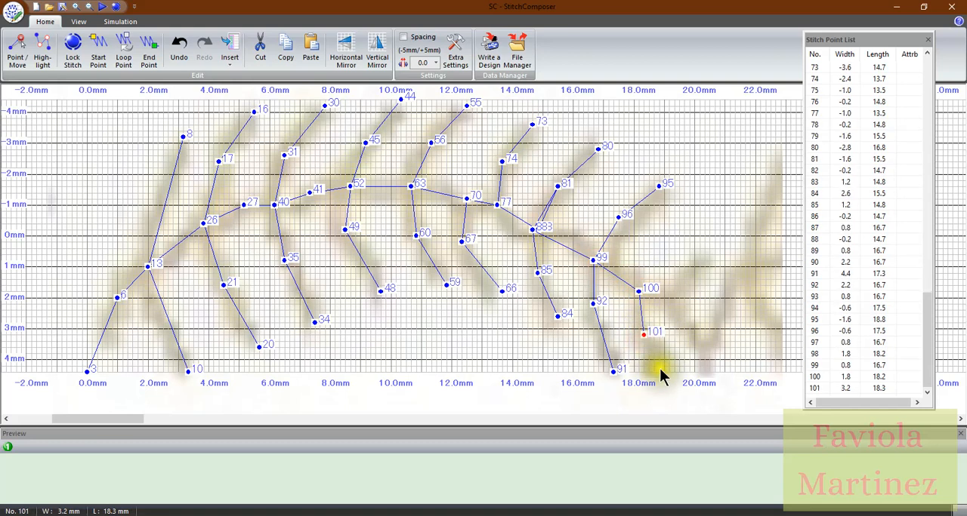
pyautogui.click(662, 370)
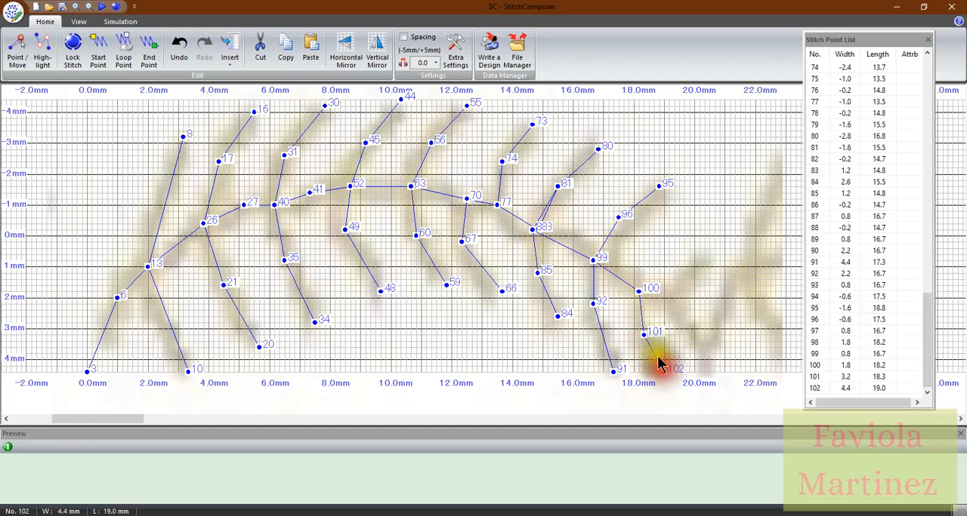
pyautogui.click(644, 334)
pyautogui.click(638, 288)
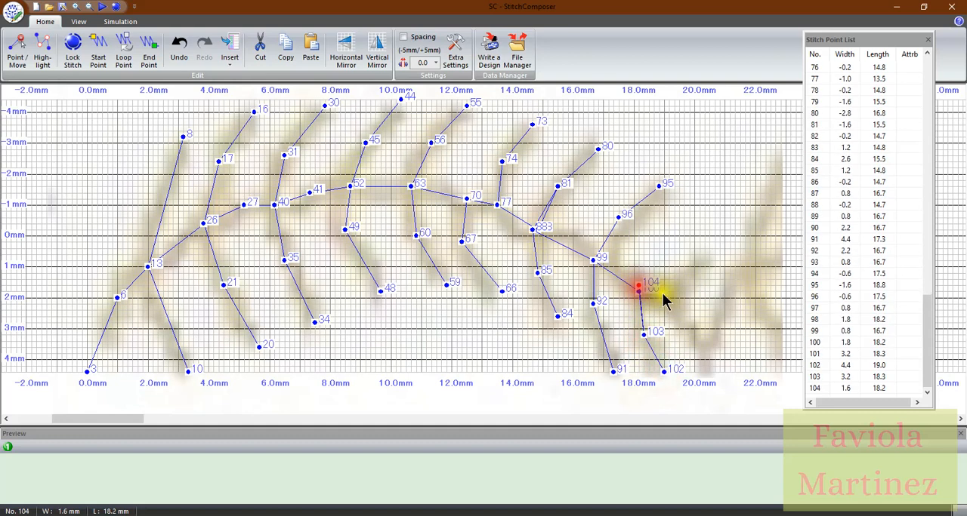
# Triple-stitch the stem to width 2.2, length 19.2, and stitch the last upper branch out and back to width 0.6, length 20.3
pyautogui.click(670, 303)
pyautogui.click(639, 288)
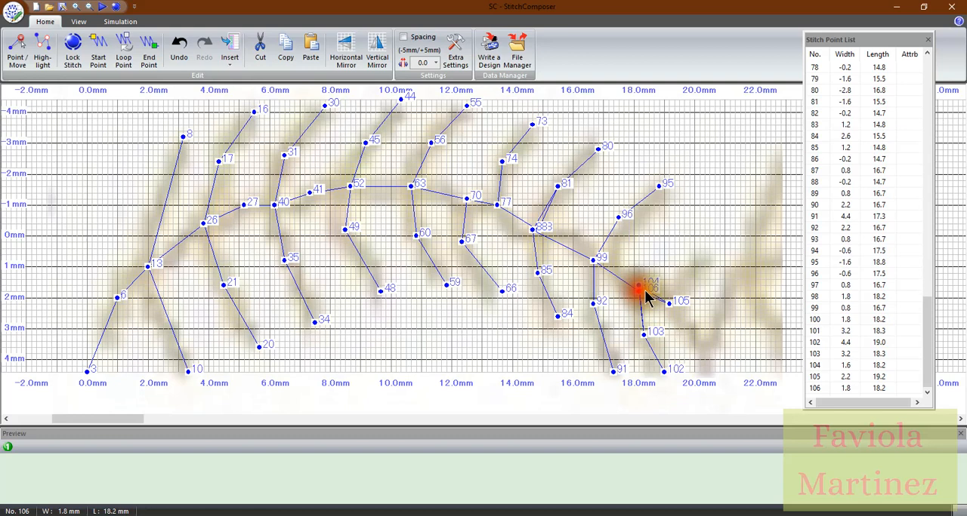
pyautogui.click(668, 303)
pyautogui.click(706, 262)
pyautogui.click(667, 309)
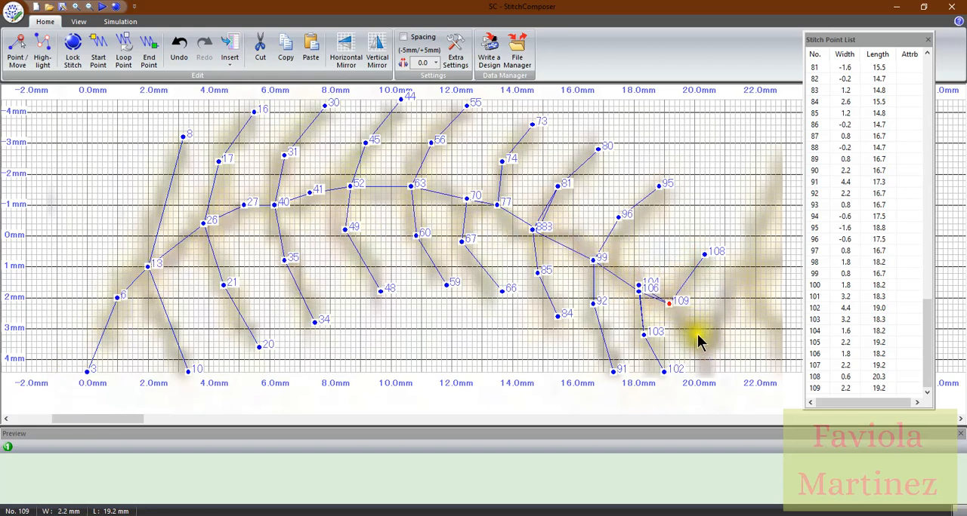
# Trace the final stem segment with triple stitches from width 2.2, length 19.2 to the end at width 4.4, length 20.5
pyautogui.click(710, 372)
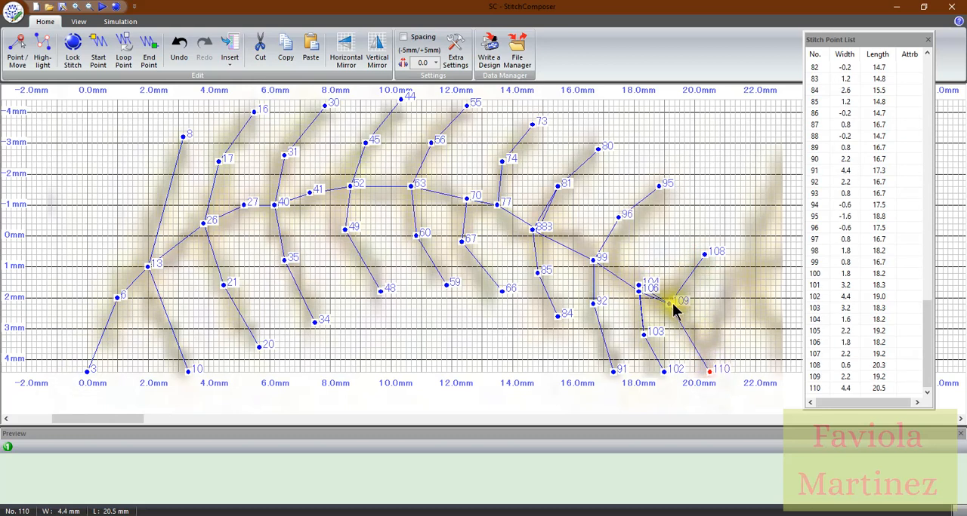
pyautogui.click(670, 304)
pyautogui.click(710, 372)
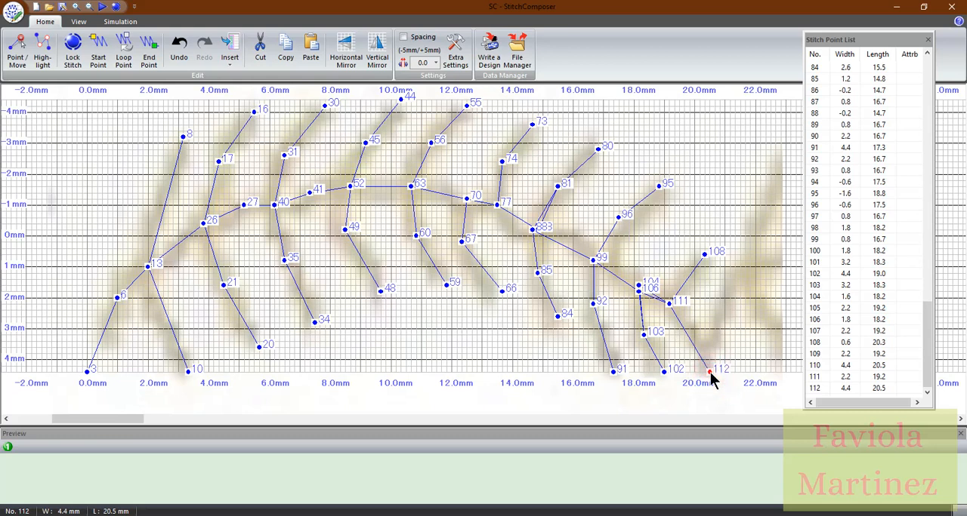
# Play the stitching simulation of the traced vine
pyautogui.click(119, 22)
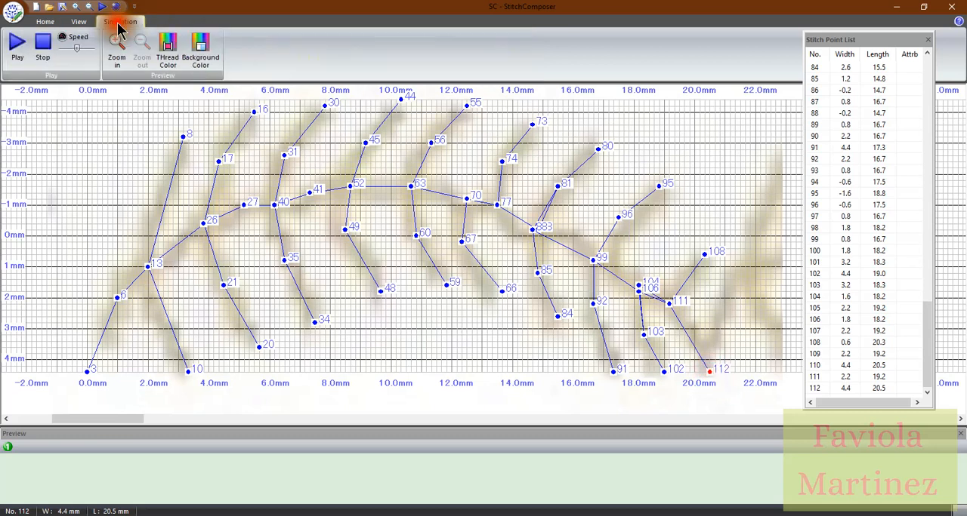
pyautogui.click(18, 46)
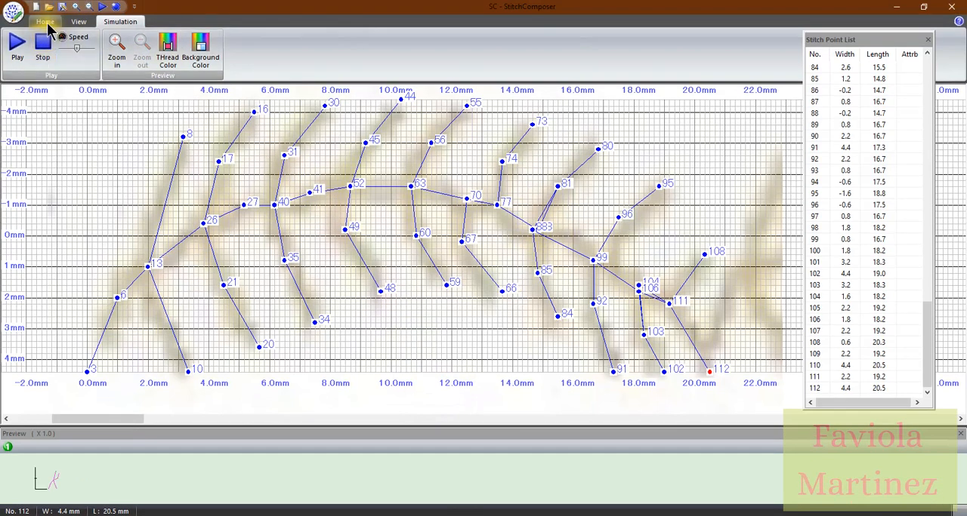
# Activate Point/Move mode and hide the stitch numbers on the vine design
pyautogui.click(45, 22)
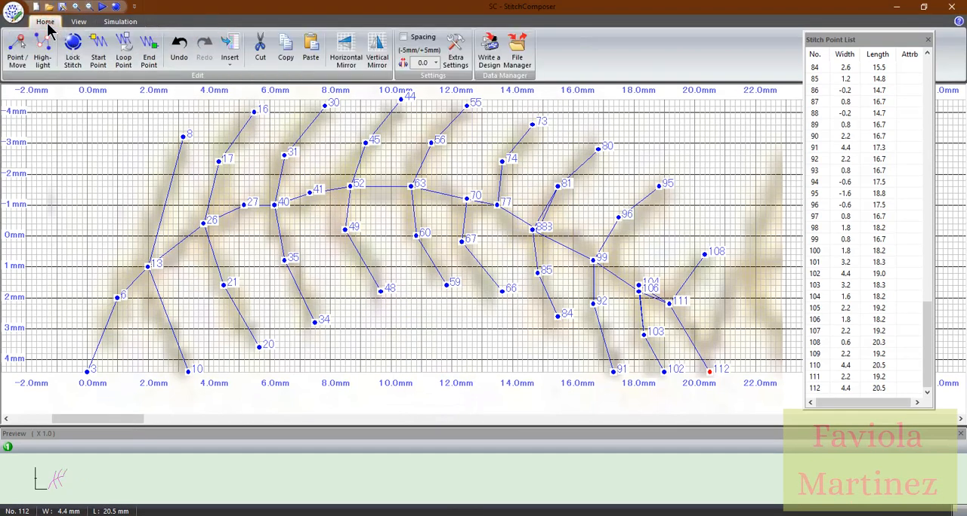
pyautogui.click(19, 50)
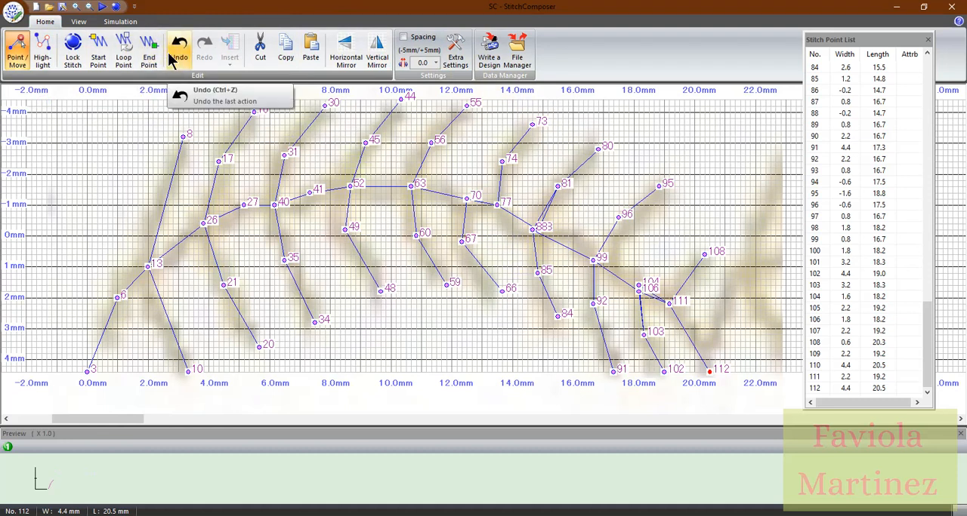
pyautogui.click(78, 23)
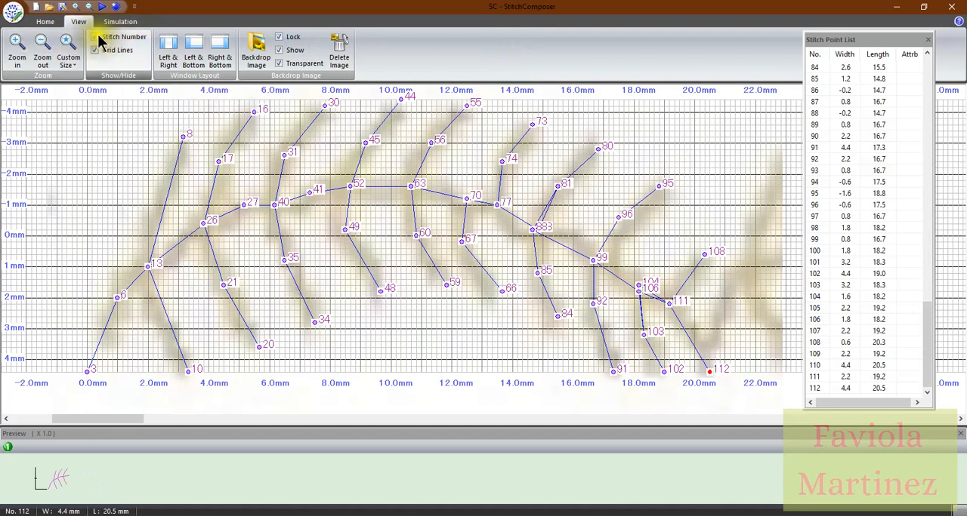
pyautogui.click(95, 38)
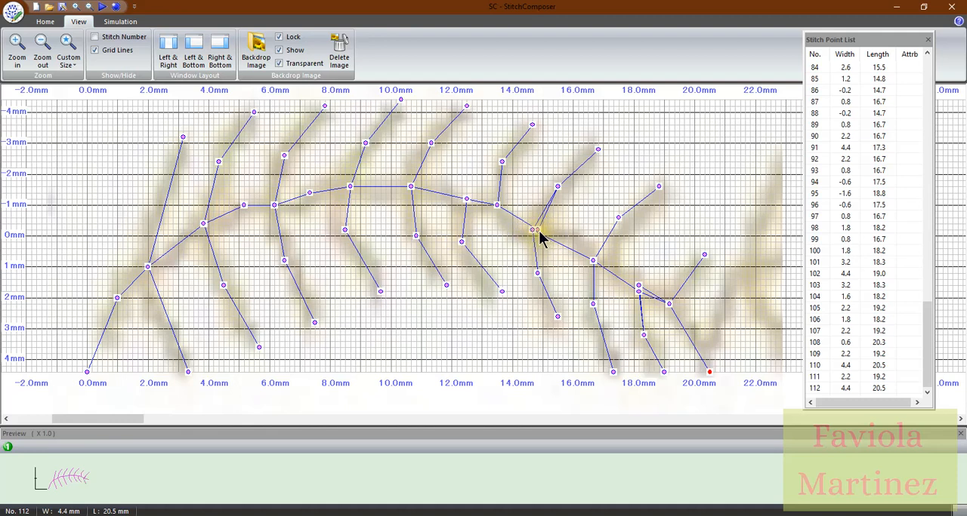
# Move the stray stem points at the seventh branch junction onto width -0.2, length 14.7
pyautogui.click(19, 59)
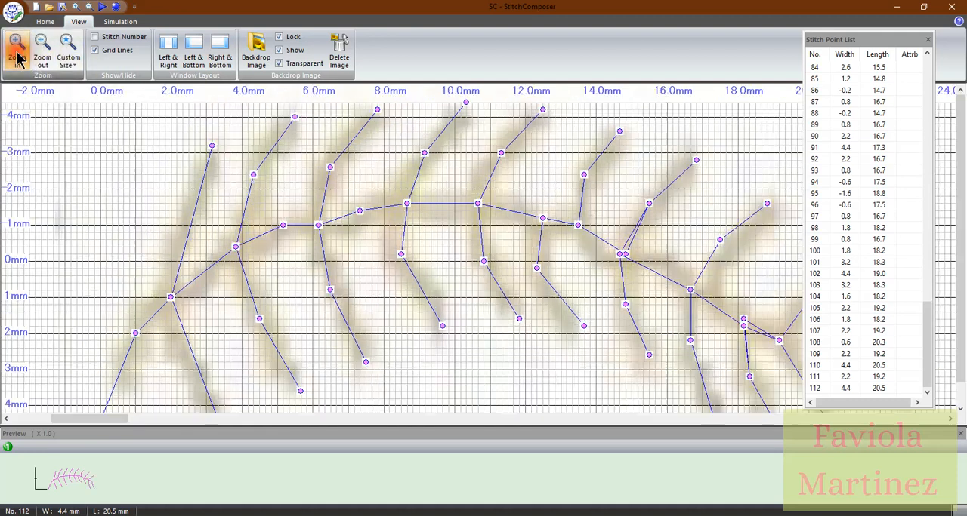
pyautogui.click(710, 279)
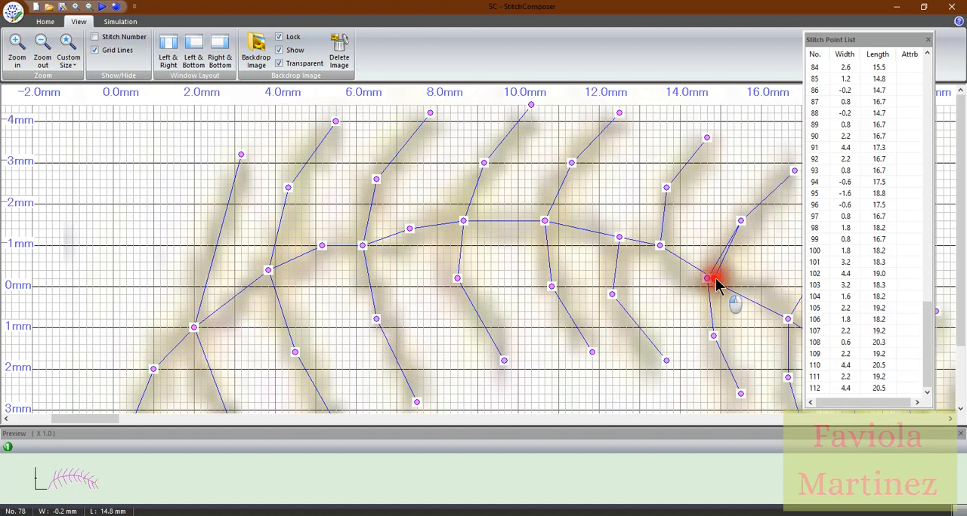
pyautogui.moveTo(708, 280); pyautogui.dragTo(706, 278)
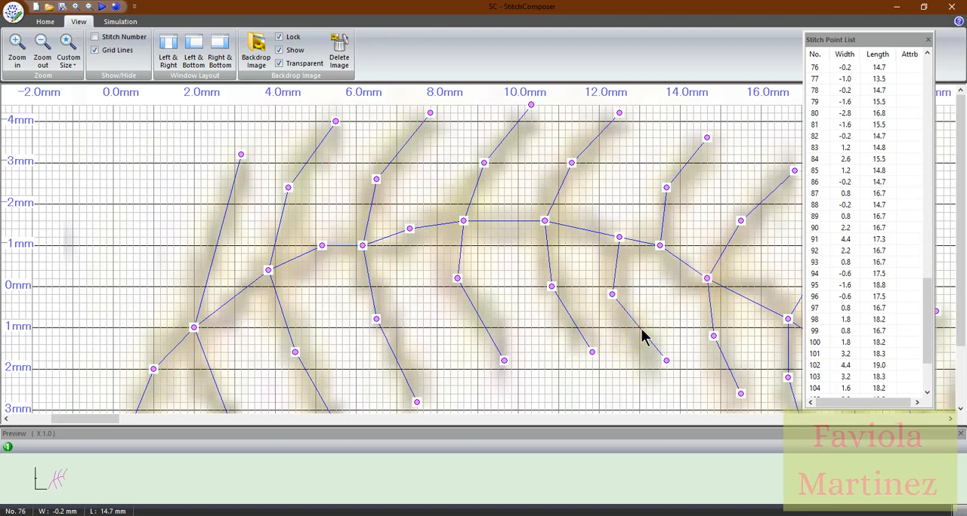
# Move the fourth lower branch's tip to width 2.2, length 9.8, and its middle point to width 0.2, length 8.5
pyautogui.click(503, 364)
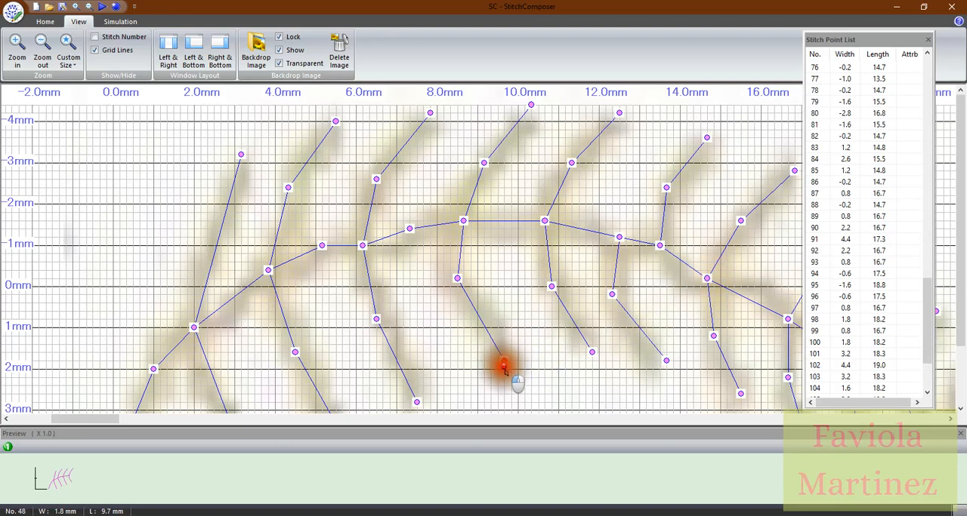
pyautogui.moveTo(503, 379); pyautogui.dragTo(512, 380)
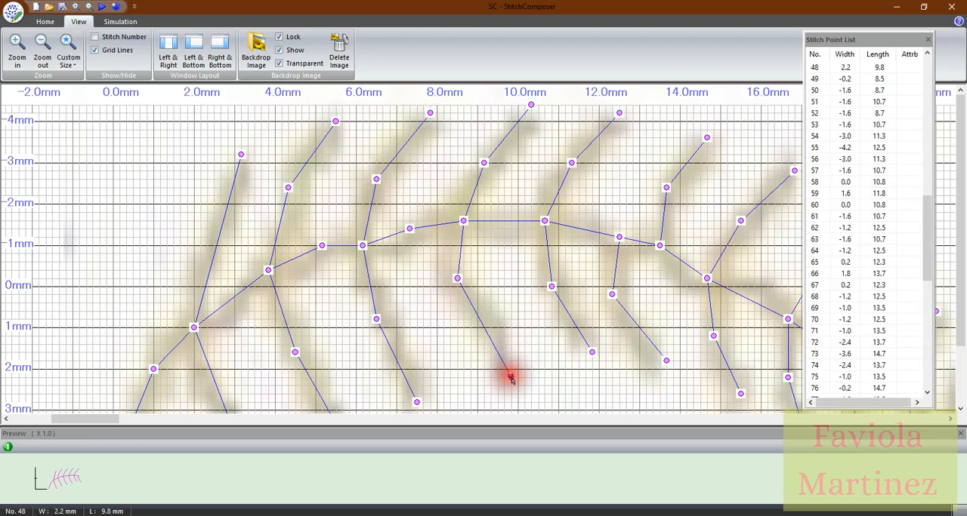
pyautogui.click(459, 281)
pyautogui.moveTo(460, 298); pyautogui.dragTo(458, 295)
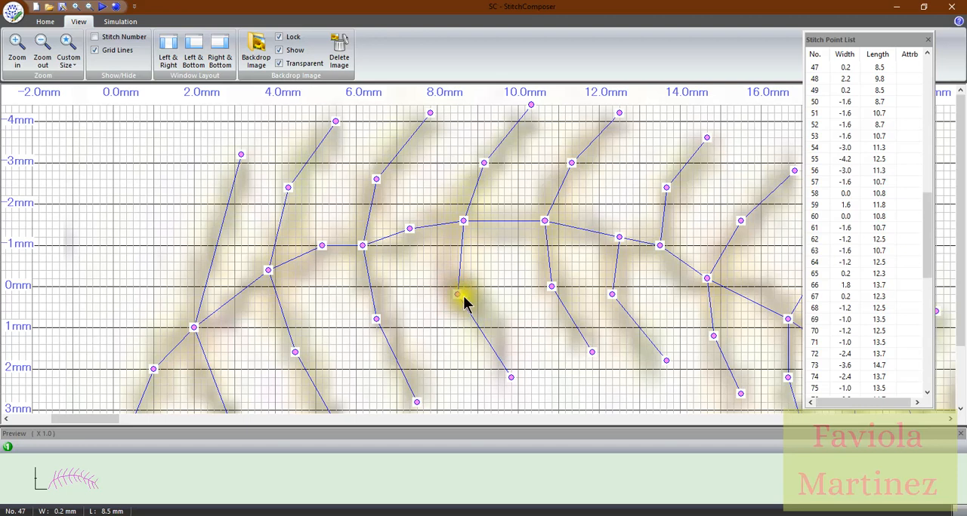
# Move the fifth lower branch's middle point to width 0.0, length 10.7, and its tip to width 1.6, length 11.5
pyautogui.click(550, 290)
pyautogui.moveTo(549, 286); pyautogui.dragTo(544, 287)
pyautogui.moveTo(592, 353); pyautogui.dragTo(578, 351)
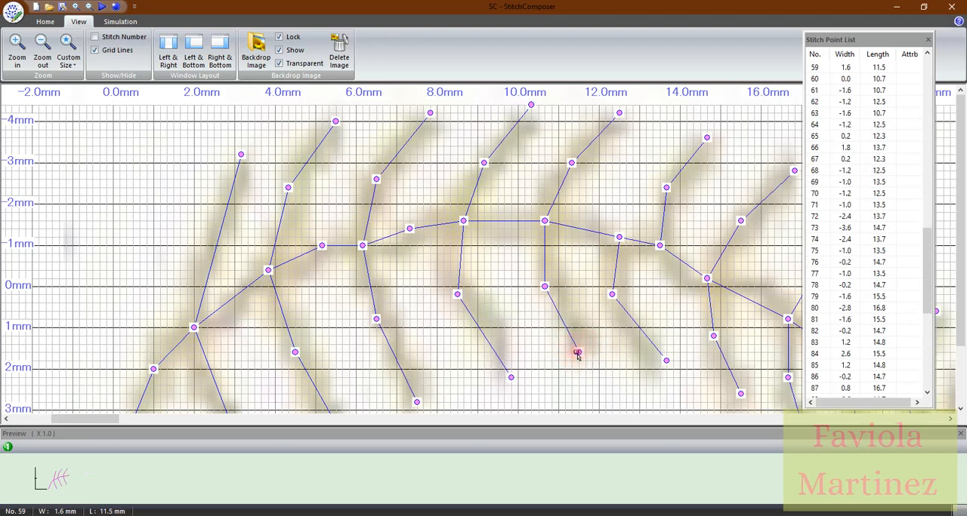
# Move the sixth lower branch's tip to width 2.0, length 13.3, and its middle points to width 0.6, length 12.3
pyautogui.moveTo(667, 362); pyautogui.dragTo(653, 370)
pyautogui.click(614, 303)
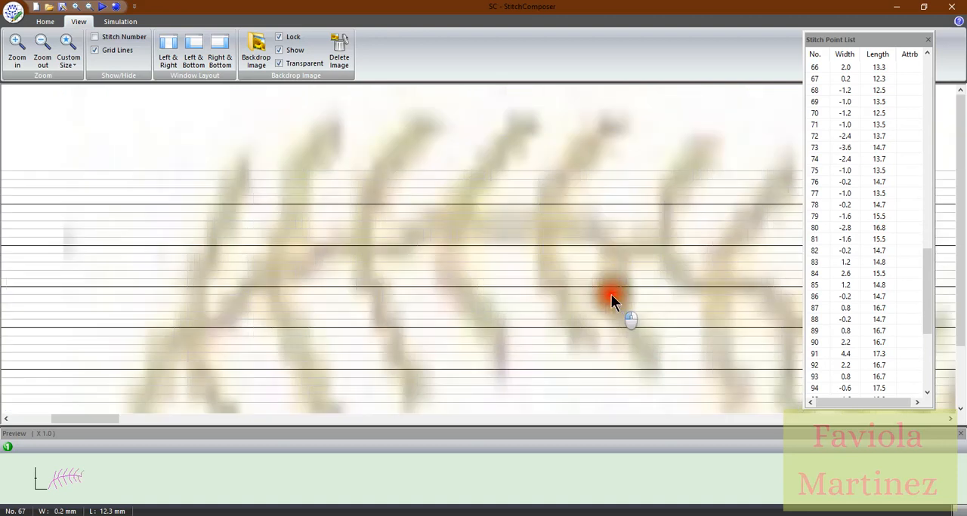
pyautogui.moveTo(617, 312); pyautogui.dragTo(617, 314)
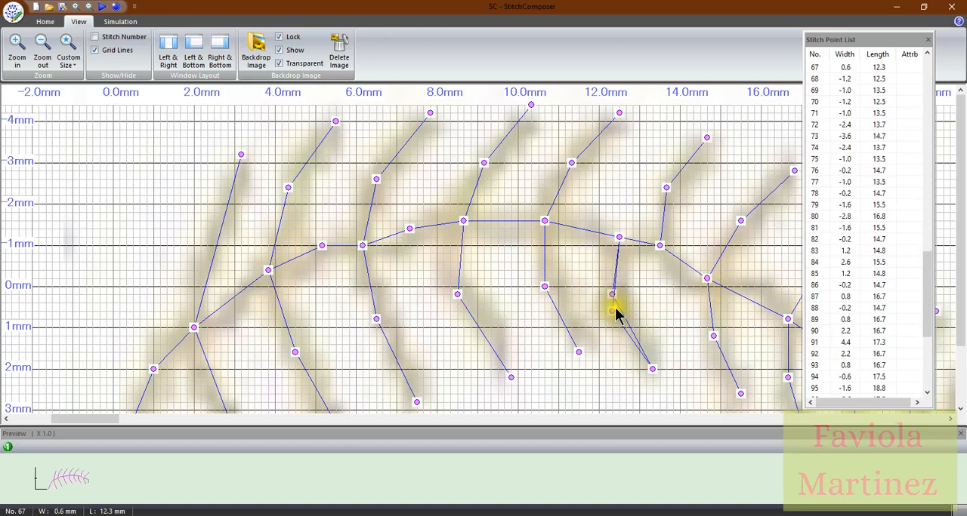
pyautogui.click(614, 310)
# Move the seventh lower branch's middle points to width 1.2, length 14.7
pyautogui.click(712, 337)
pyautogui.click(711, 336)
pyautogui.moveTo(711, 336); pyautogui.dragTo(706, 335)
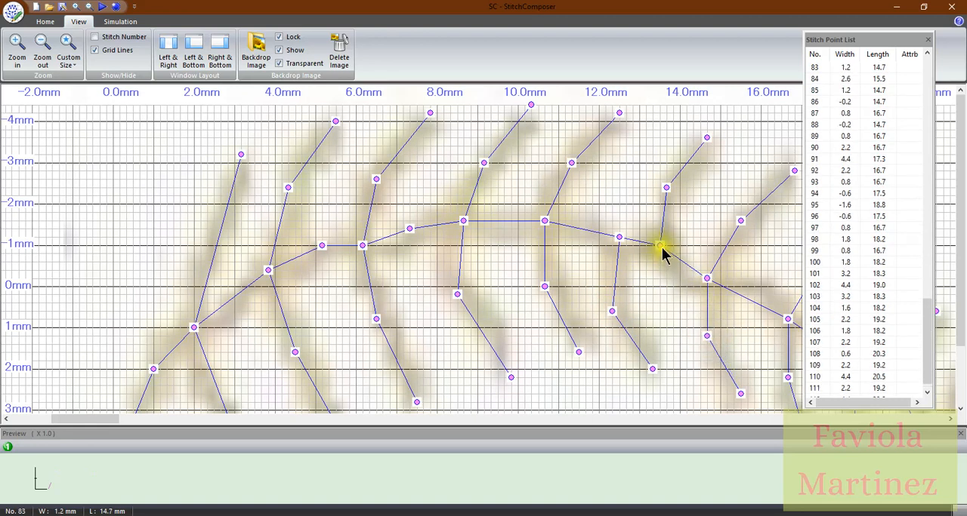
# Move the sixth lower branch's stem junction to width -1.2, length 12.2, and the stem point before the third junction to width -1.0, length 5.0
pyautogui.moveTo(618, 240); pyautogui.dragTo(607, 240)
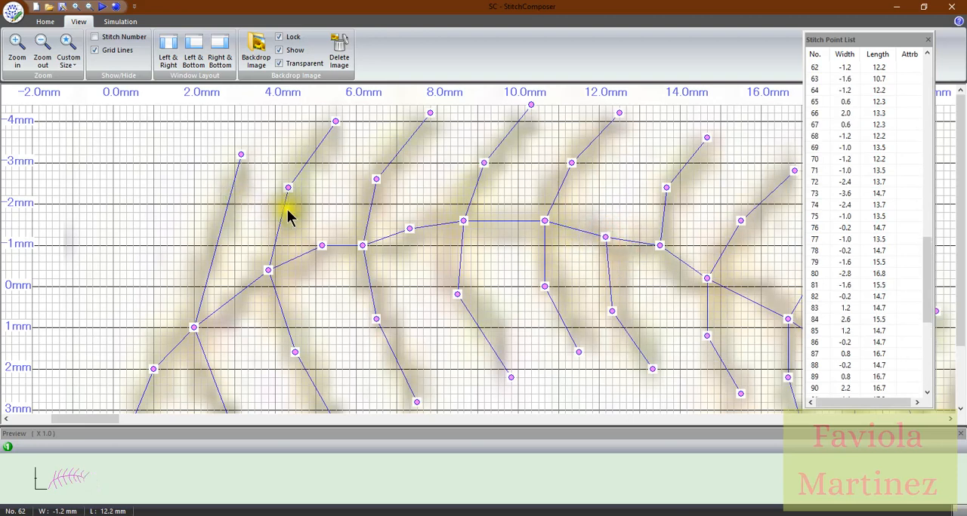
pyautogui.moveTo(322, 246); pyautogui.dragTo(315, 246)
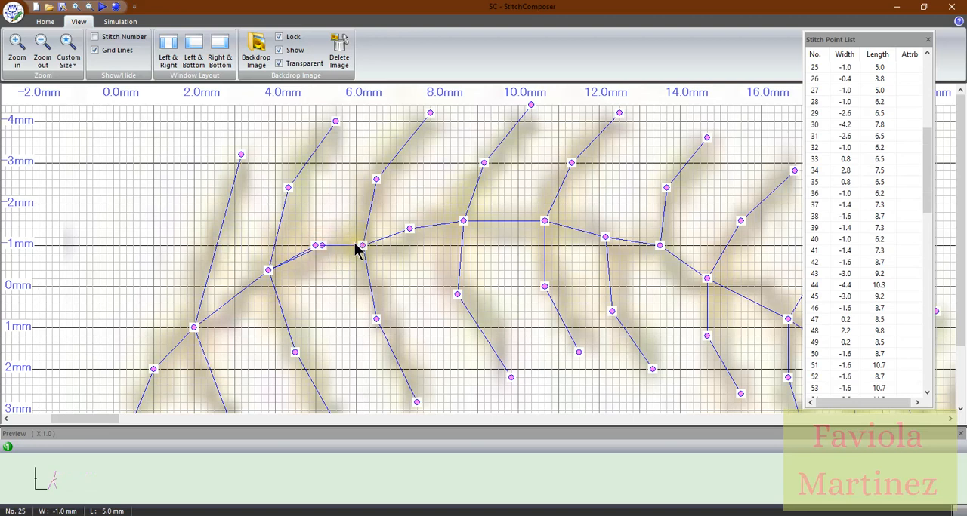
# Move the stray stem point near the vine's end onto the junction at width 1.8, length 18.2
pyautogui.scroll(-2, 550, 285)
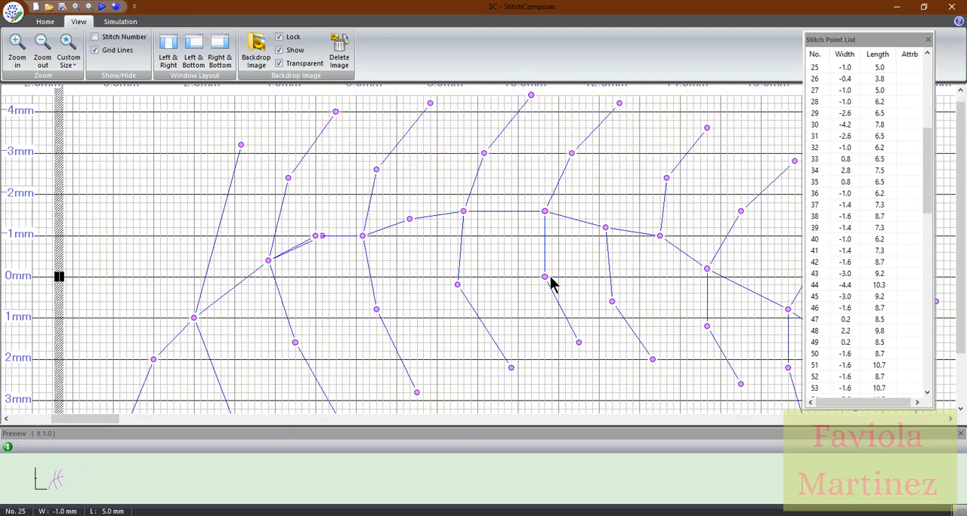
pyautogui.click(50, 50)
pyautogui.click(50, 49)
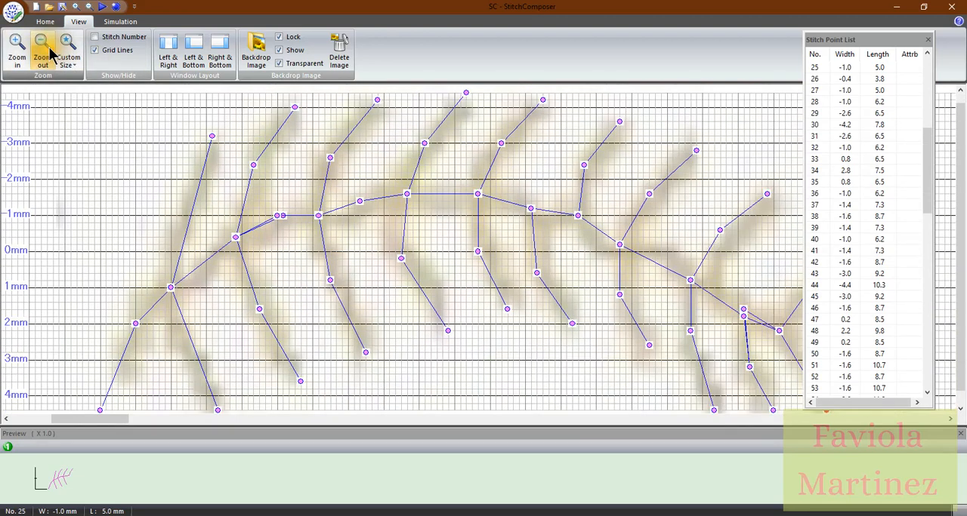
pyautogui.click(50, 50)
pyautogui.click(50, 49)
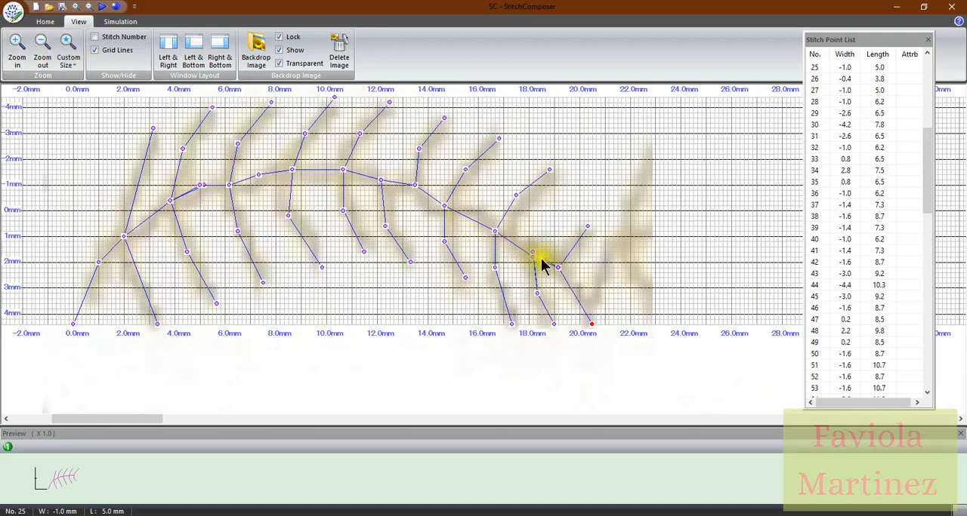
pyautogui.click(532, 255)
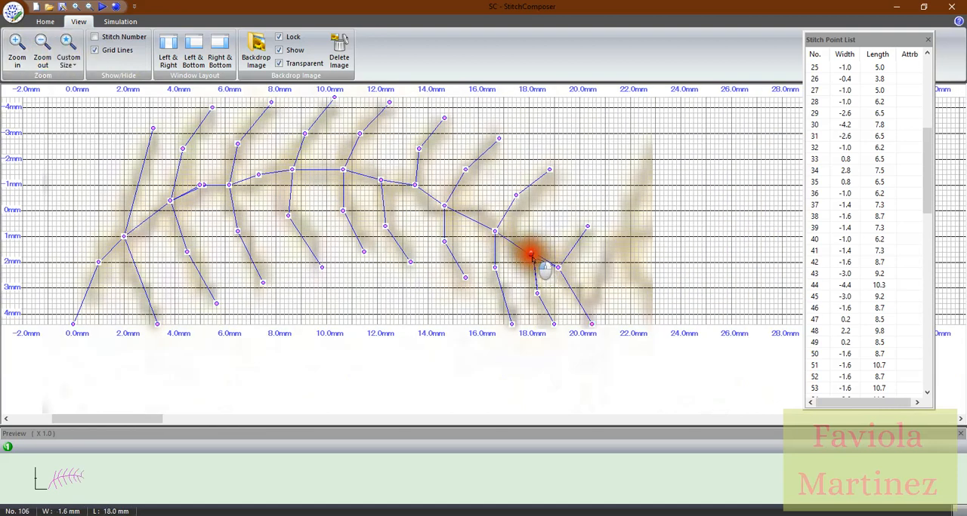
pyautogui.moveTo(532, 252); pyautogui.dragTo(533, 258)
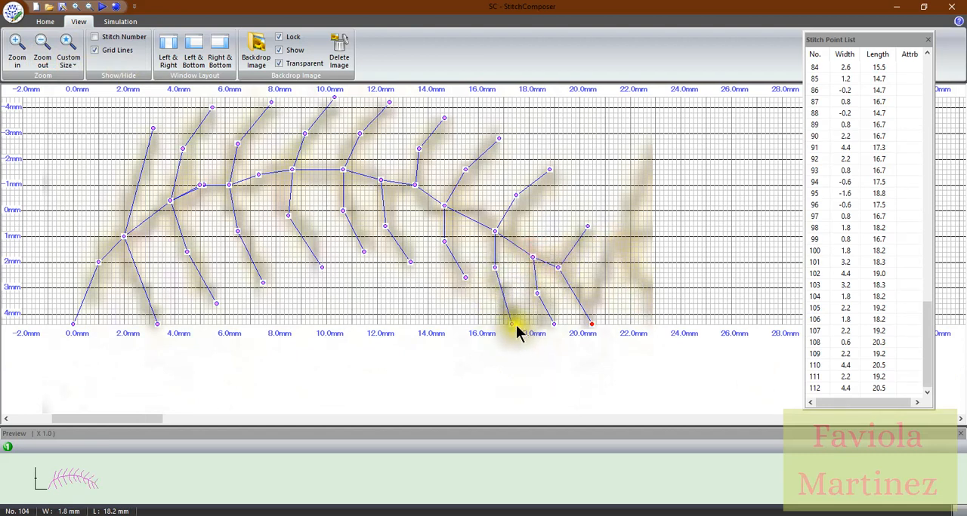
# Move the eighth lower branch's tip to width 4.0, length 17.2, and the seventh's tip to width 2.6, length 15.2
pyautogui.moveTo(512, 326); pyautogui.dragTo(506, 314)
pyautogui.click(465, 277)
pyautogui.moveTo(460, 284); pyautogui.dragTo(456, 279)
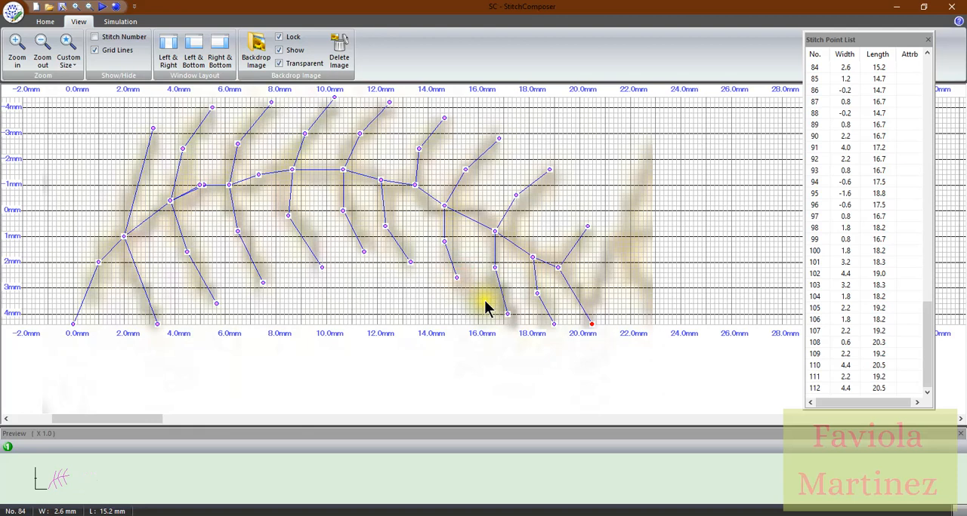
# Move the fifth lower branch's tip to width 1.8, length 11.3, and the fourth's tip to width 2.2, length 9.2
pyautogui.click(361, 255)
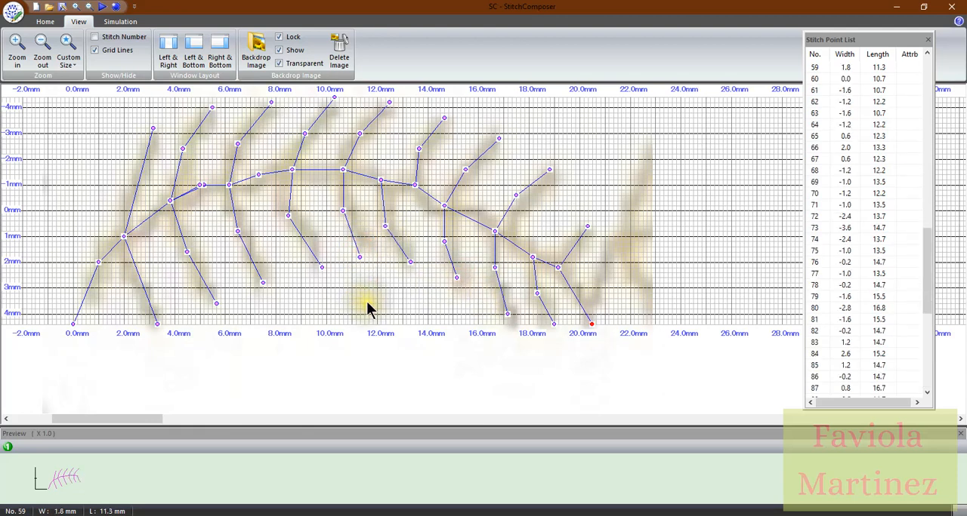
pyautogui.click(322, 268)
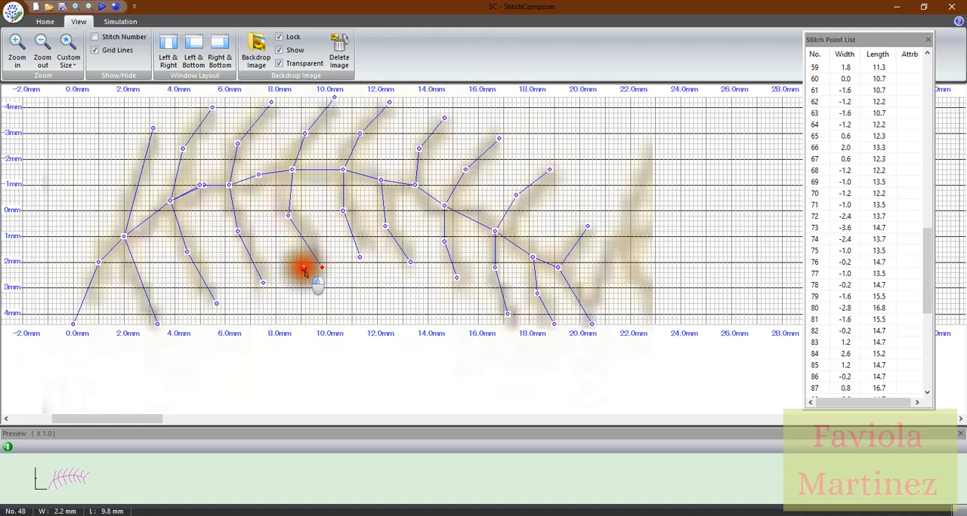
pyautogui.moveTo(304, 272); pyautogui.dragTo(305, 269)
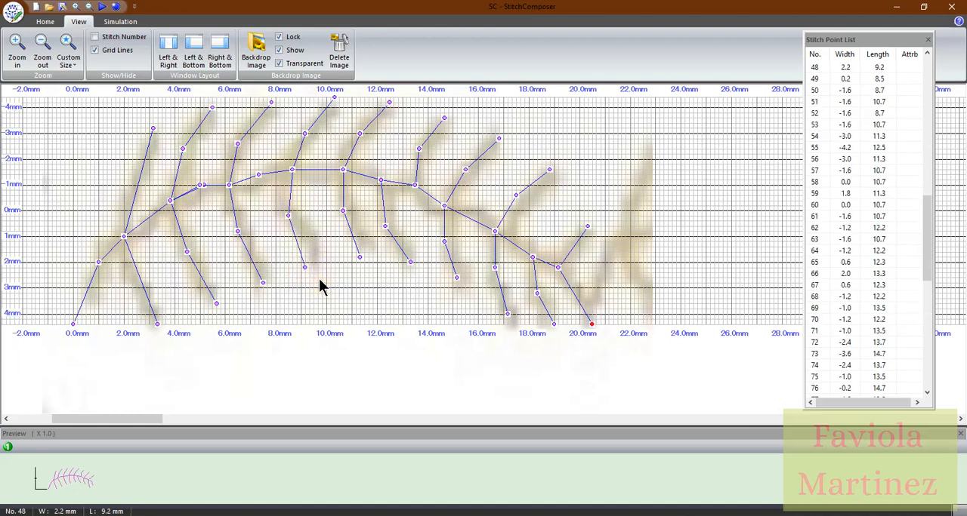
pyautogui.click(327, 281)
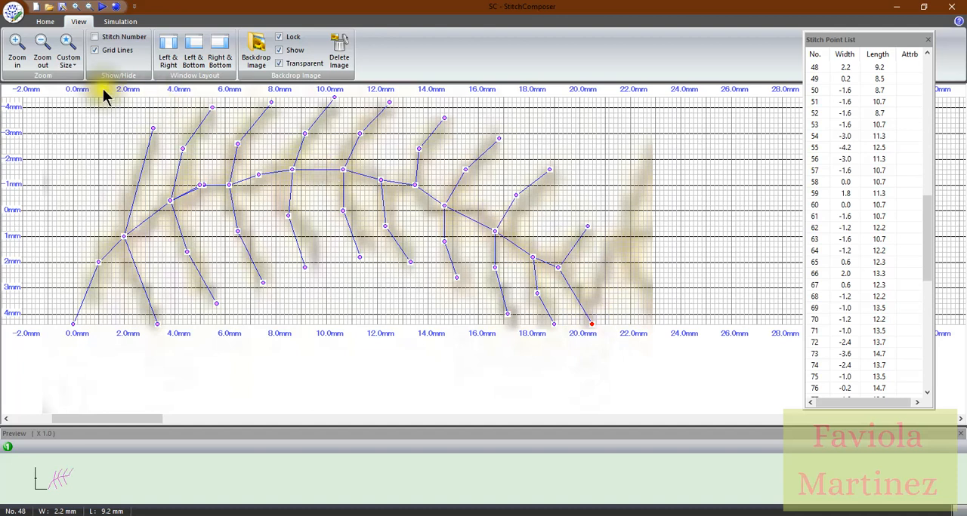
# Turn off Point/Move mode and add automatic start and end lock stitches to the vine
pyautogui.click(47, 22)
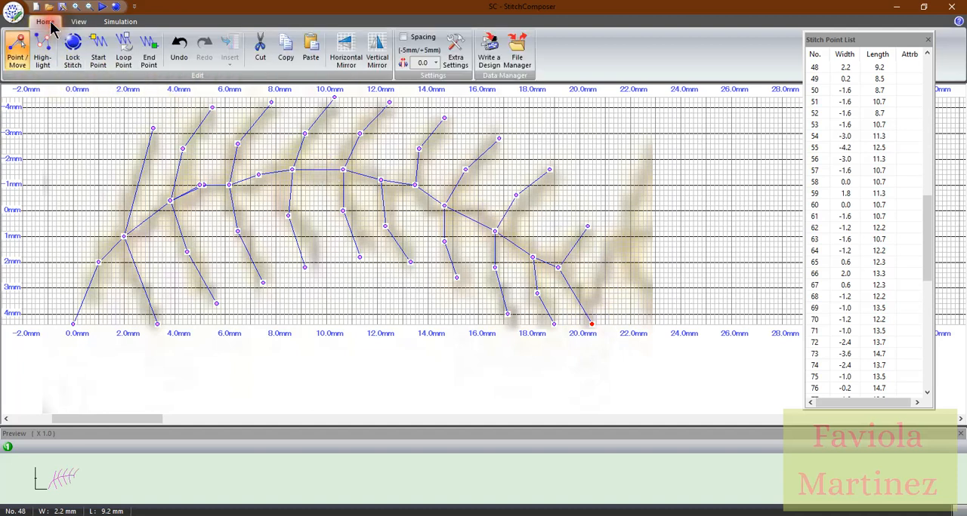
pyautogui.click(15, 59)
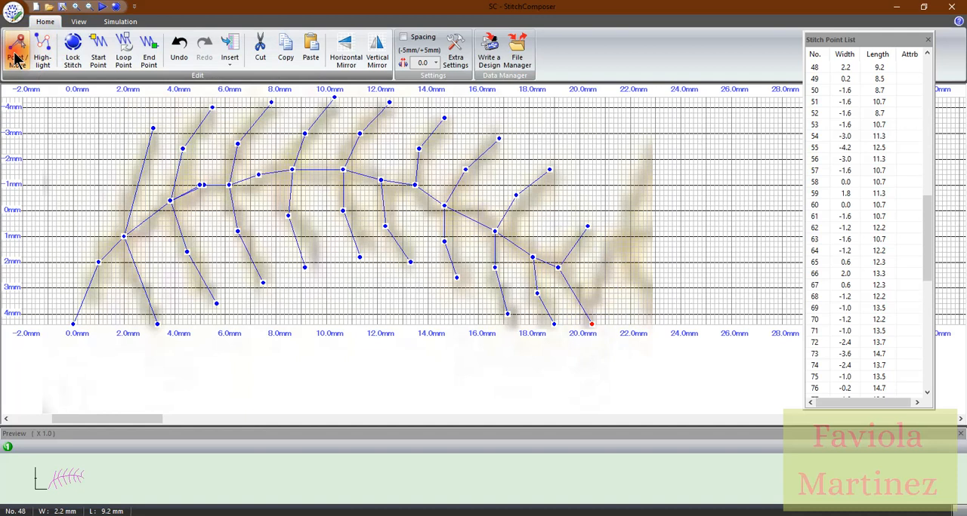
pyautogui.click(72, 50)
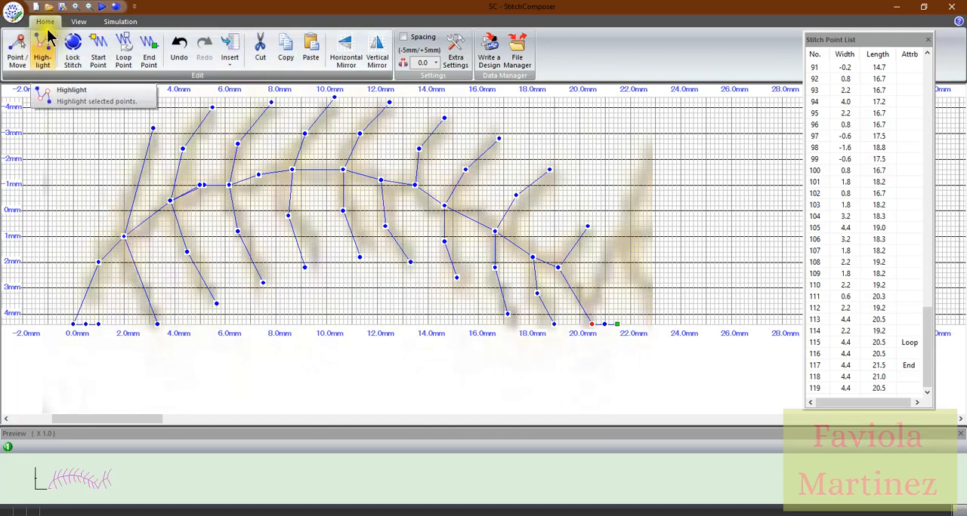
# In Point/Move mode, pull the start lock stitch points in to lengths 0.0 and 0.2 at width 4.4
pyautogui.click(84, 24)
pyautogui.click(15, 51)
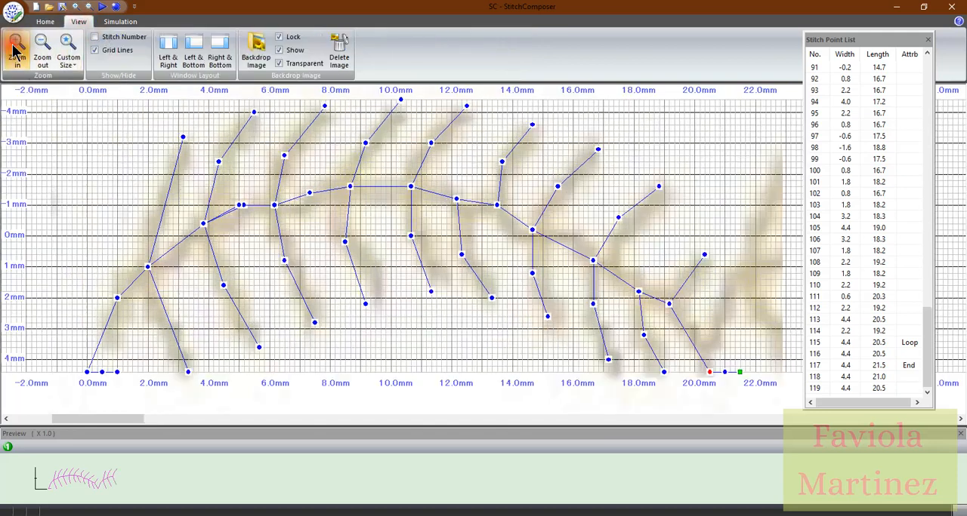
pyautogui.click(16, 51)
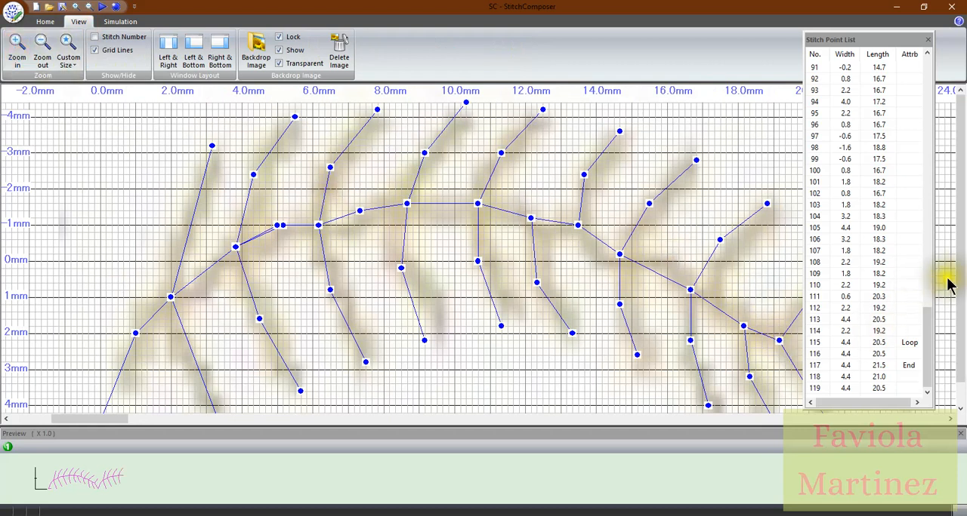
pyautogui.moveTo(963, 270); pyautogui.dragTo(956, 302)
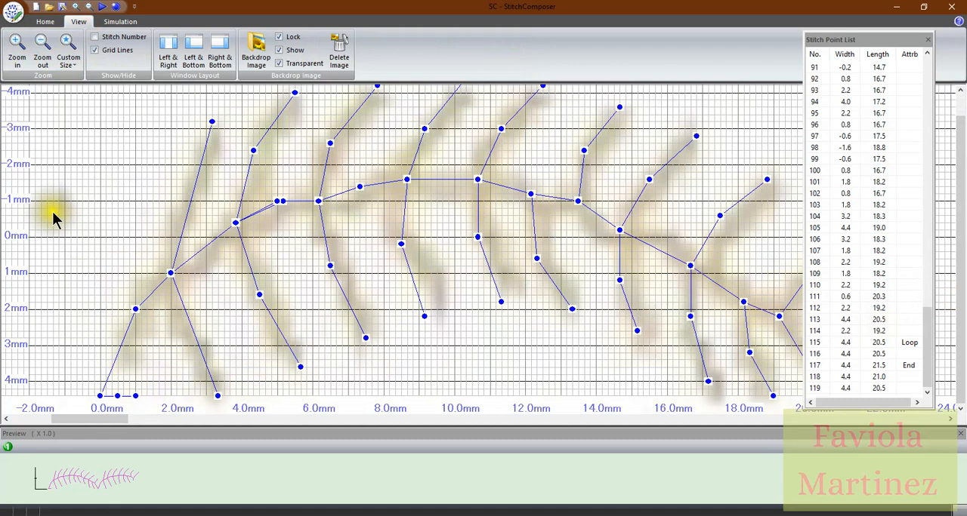
pyautogui.click(41, 22)
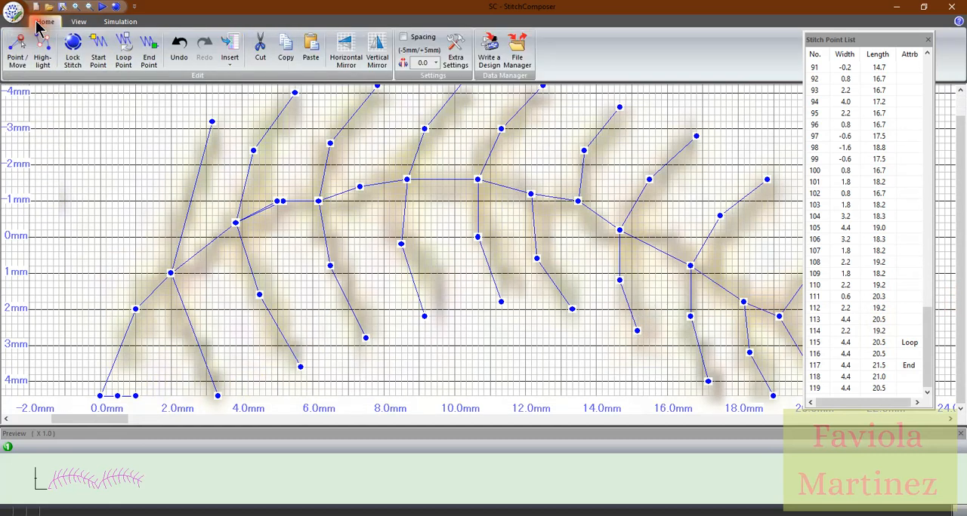
pyautogui.click(11, 51)
pyautogui.click(114, 395)
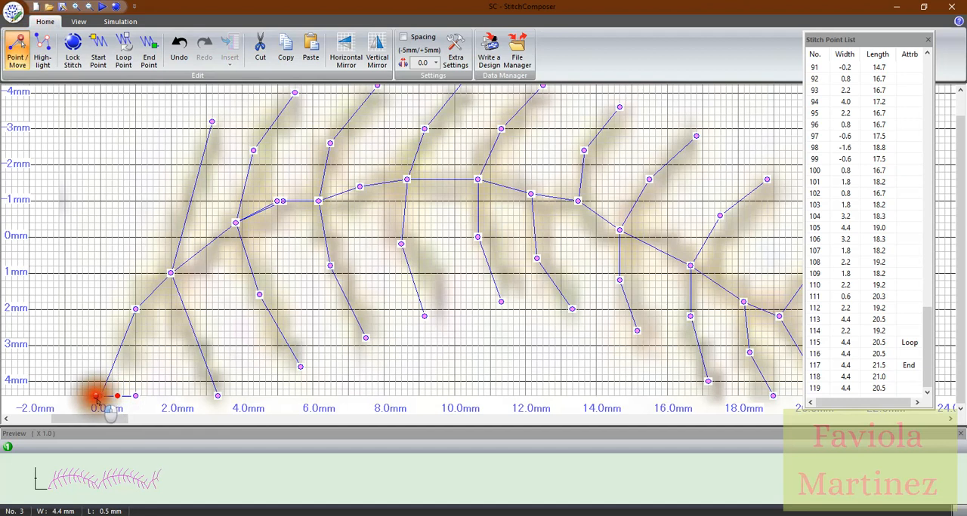
pyautogui.moveTo(97, 398); pyautogui.dragTo(96, 400)
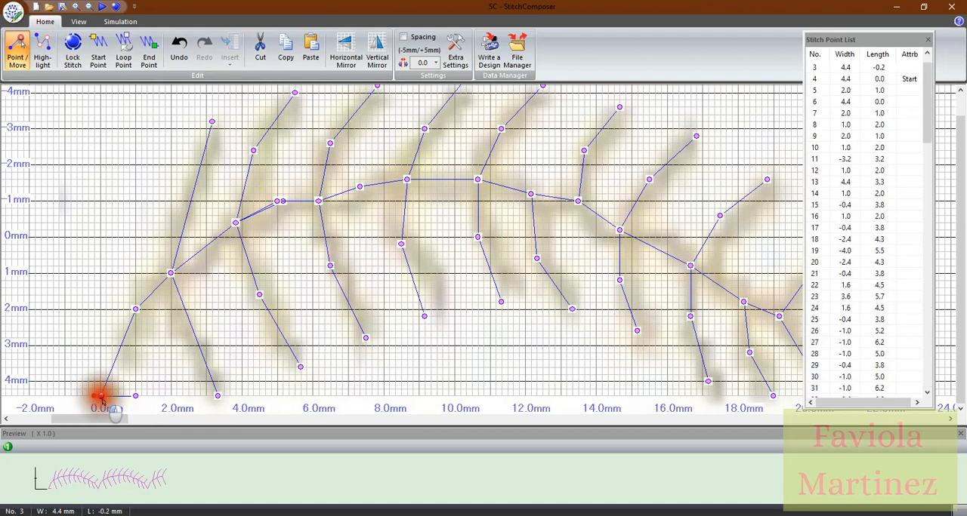
pyautogui.moveTo(128, 398); pyautogui.dragTo(105, 398)
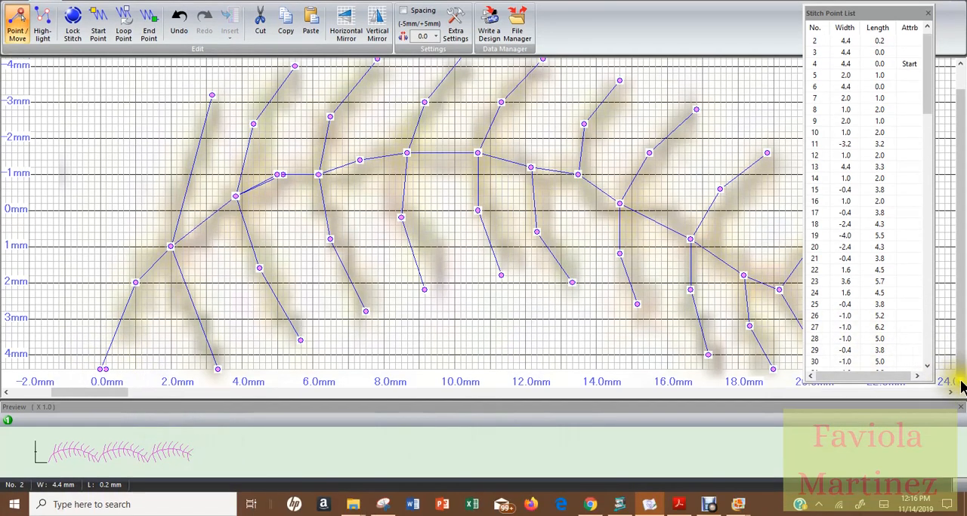
# Pull the end lock stitch in at width 4.4, with its middle points at length 20.5 and the End point at length 20.7
pyautogui.click(951, 393)
pyautogui.click(951, 394)
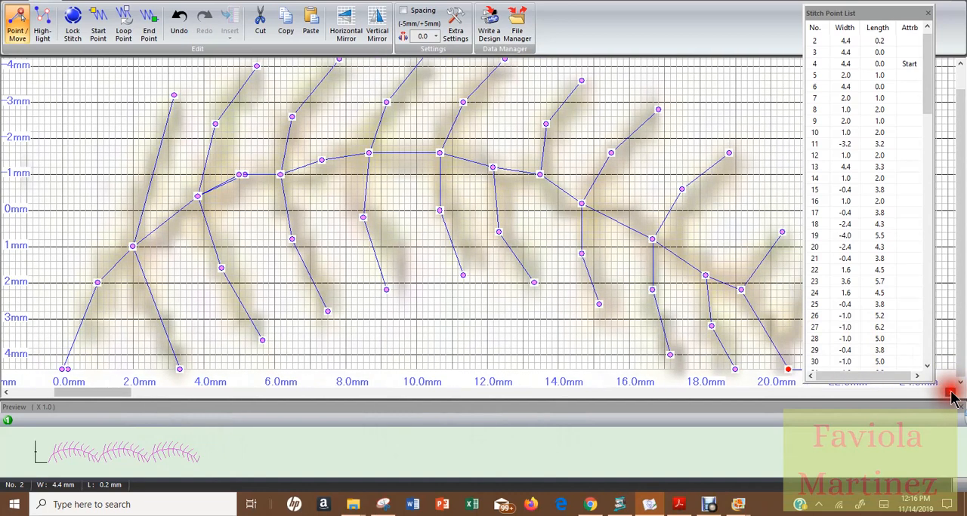
pyautogui.click(950, 393)
pyautogui.click(951, 394)
pyautogui.click(950, 393)
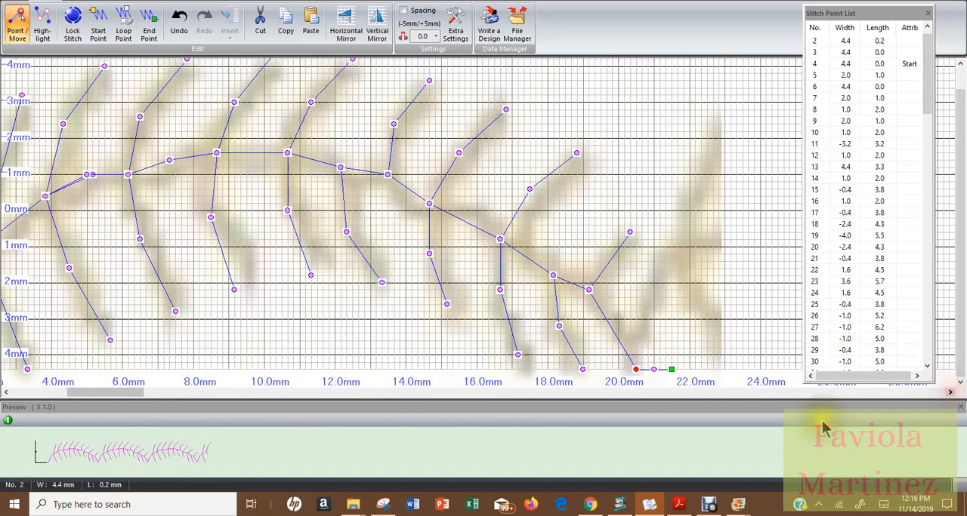
pyautogui.click(638, 370)
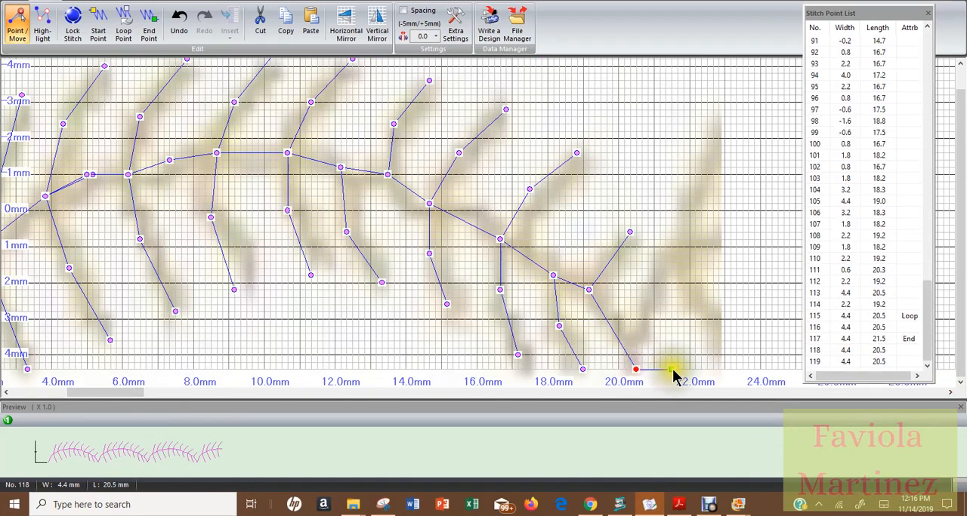
pyautogui.click(645, 370)
pyautogui.moveTo(643, 372); pyautogui.dragTo(641, 369)
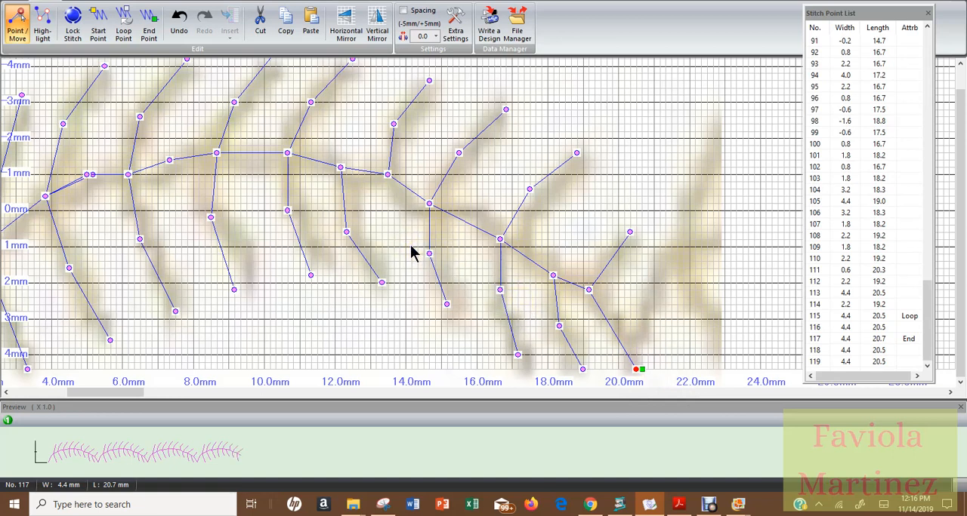
# Move the stem junctions of the sixth and seventh lower branches to width -1.4, length 12.2 and width -0.4, length 14.8
pyautogui.click(340, 167)
pyautogui.click(341, 161)
pyautogui.moveTo(341, 169); pyautogui.dragTo(341, 162)
pyautogui.click(341, 162)
pyautogui.moveTo(341, 162); pyautogui.dragTo(340, 160)
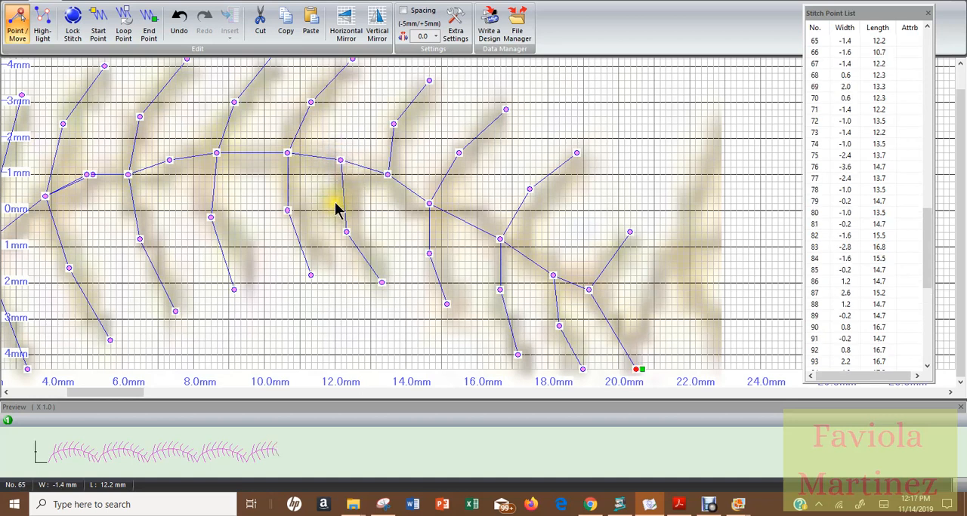
pyautogui.moveTo(429, 204); pyautogui.dragTo(435, 197)
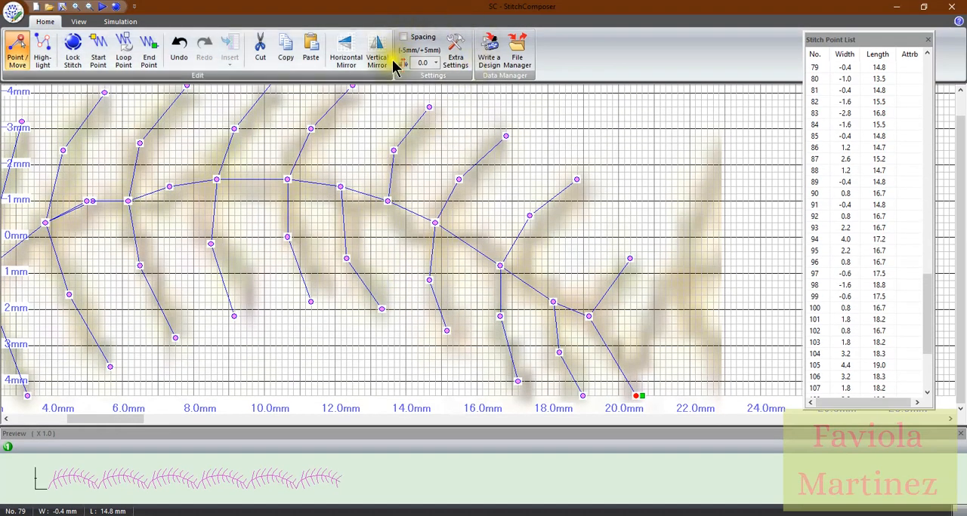
# In the stitch's extra settings, choose Loop as the stitch type and Left as the needle position, then turn off Point/Move mode
pyautogui.click(458, 55)
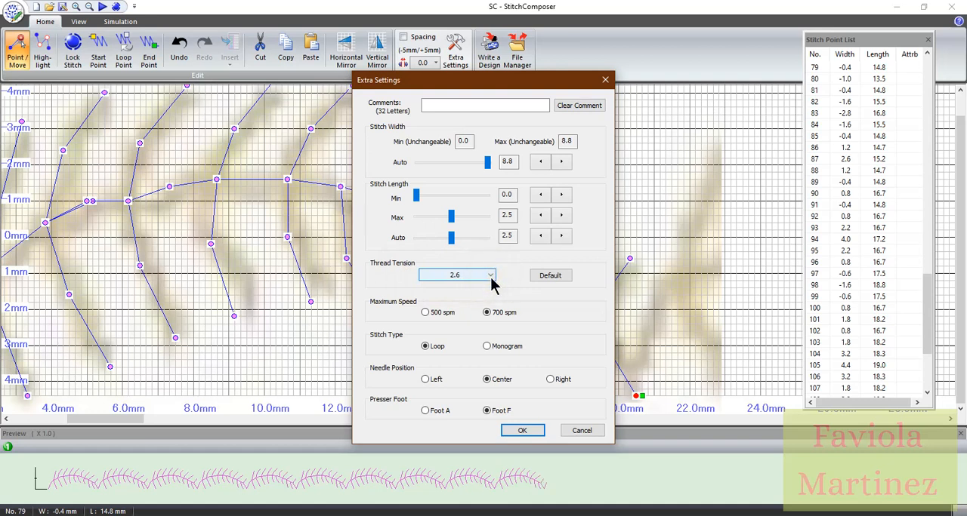
pyautogui.click(491, 277)
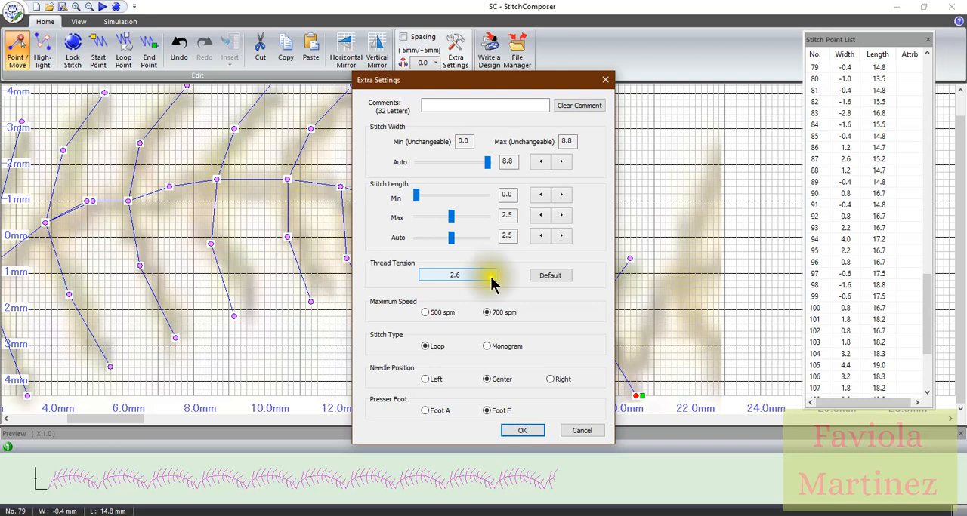
pyautogui.click(451, 277)
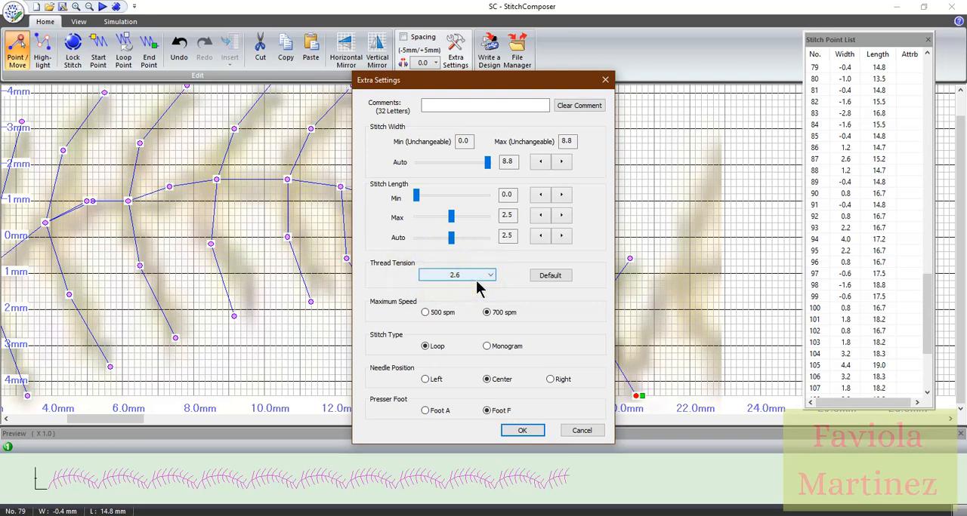
pyautogui.click(492, 321)
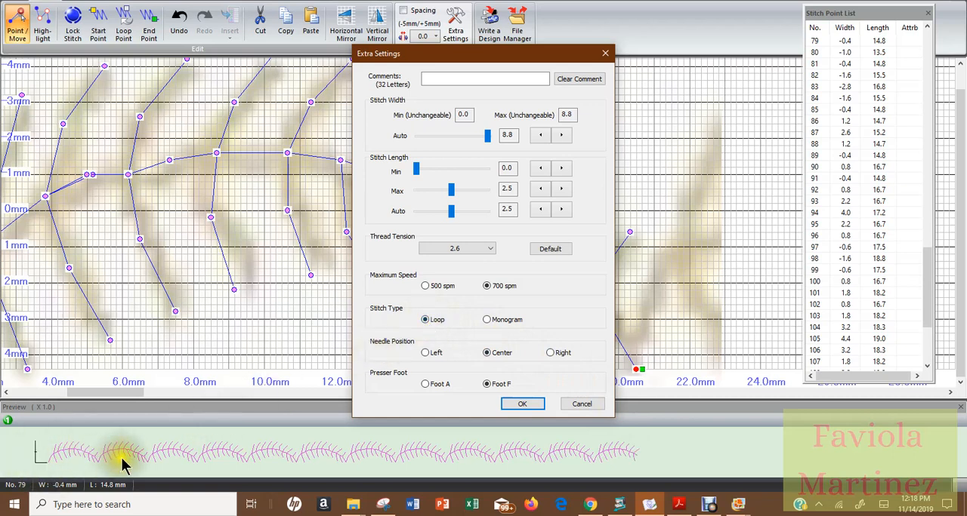
pyautogui.click(487, 320)
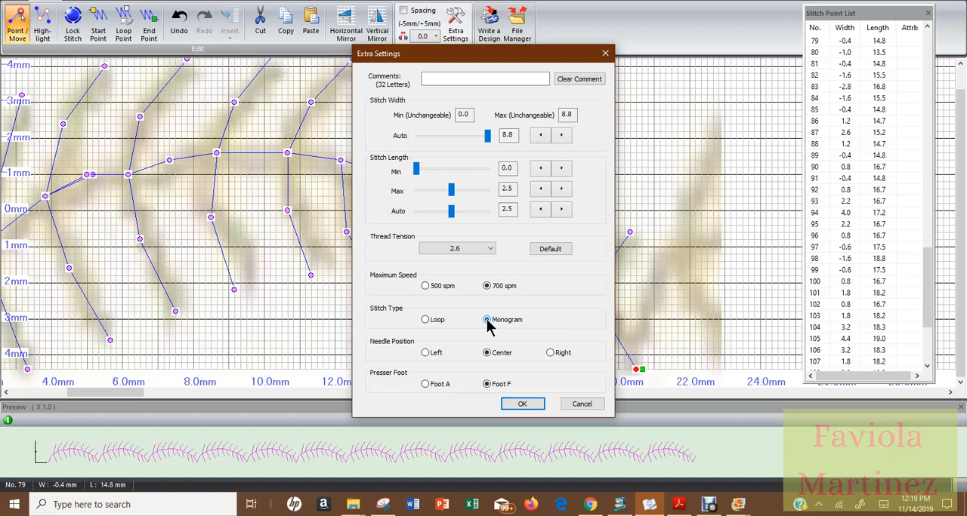
pyautogui.click(426, 320)
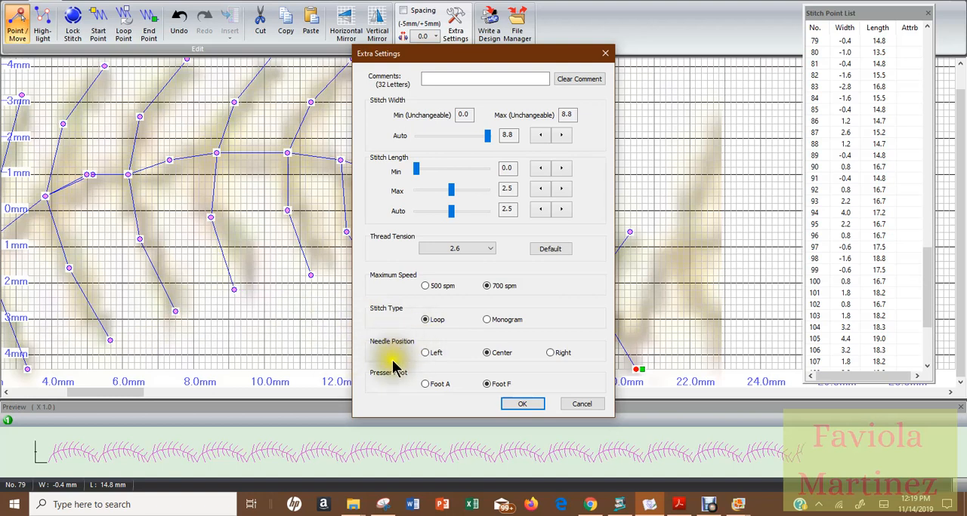
pyautogui.click(425, 353)
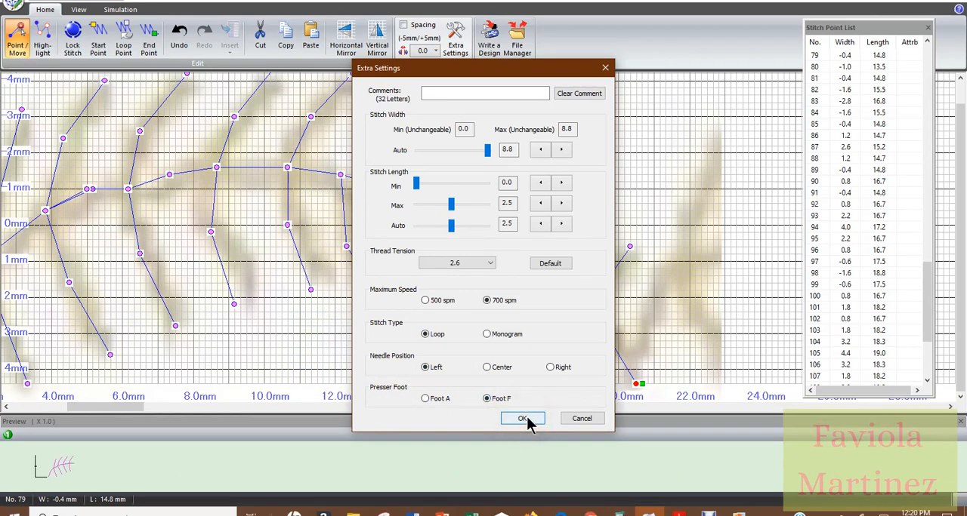
pyautogui.click(522, 419)
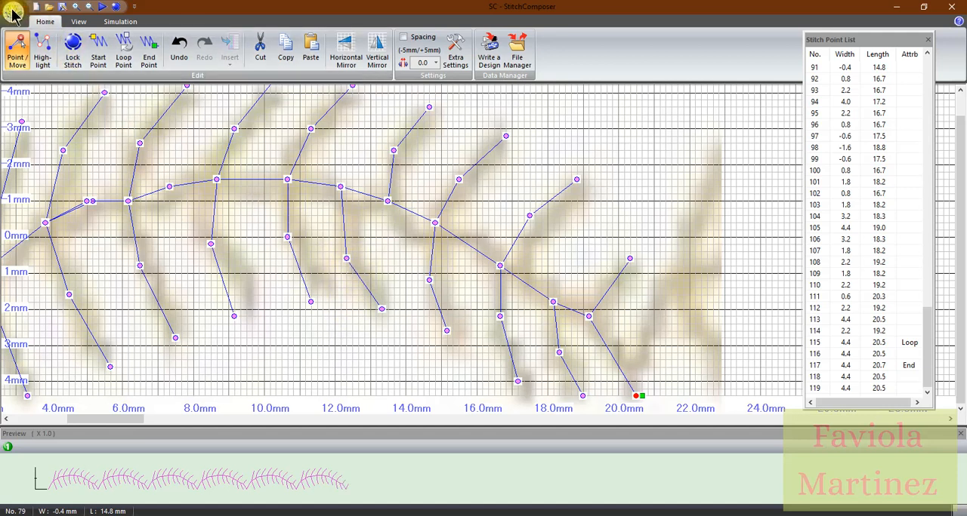
pyautogui.click(17, 51)
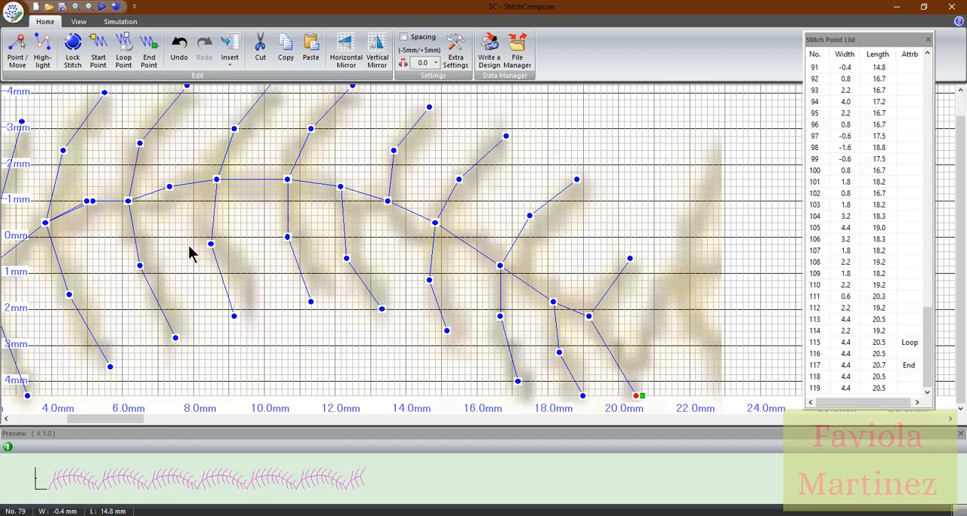
pyautogui.click(14, 14)
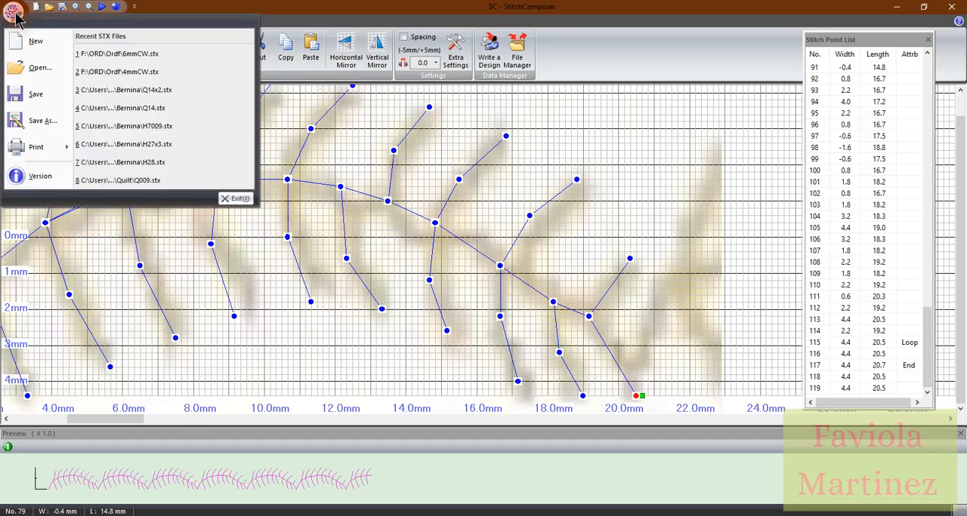
pyautogui.click(40, 125)
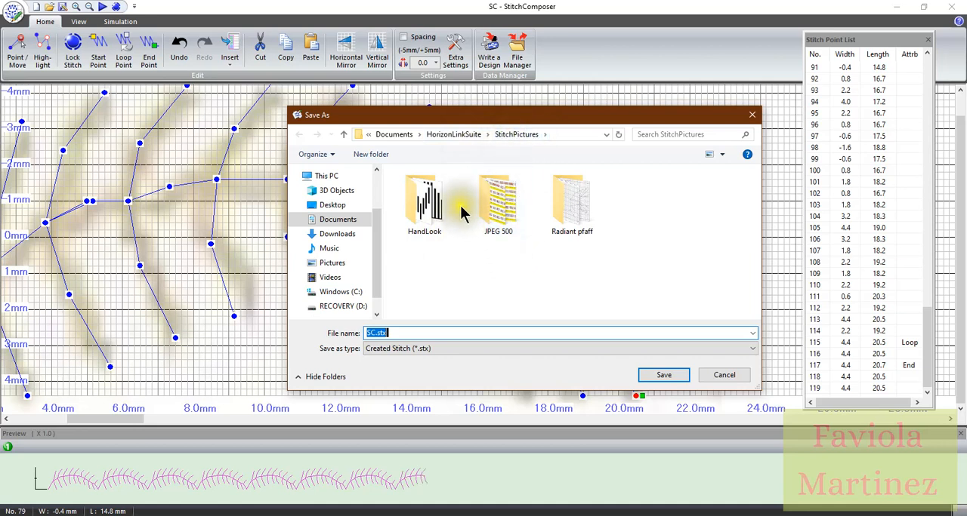
pyautogui.doubleClick(420, 219)
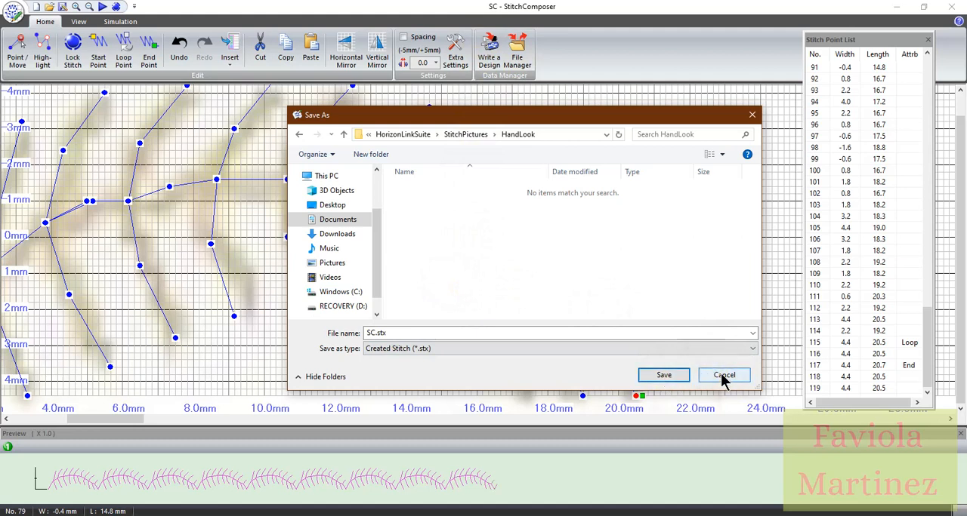
pyautogui.click(748, 115)
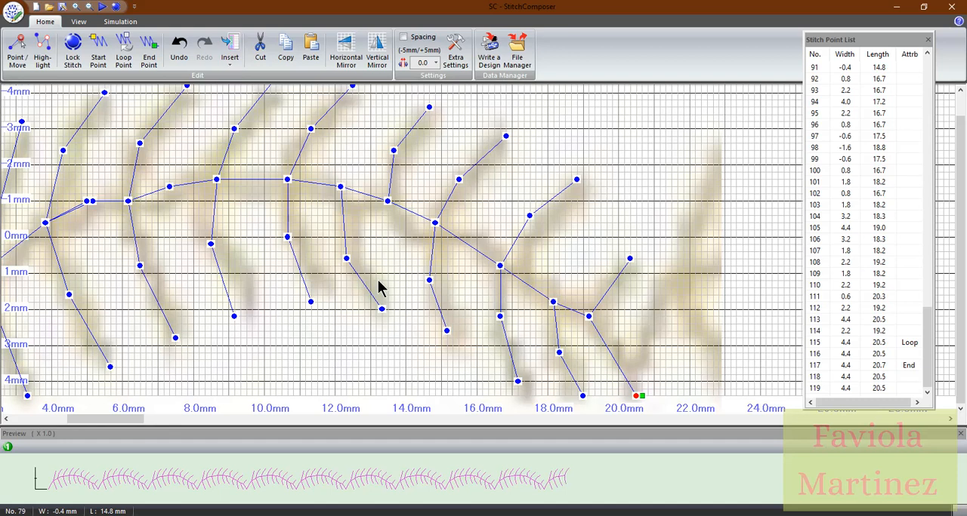
pyautogui.click(379, 288)
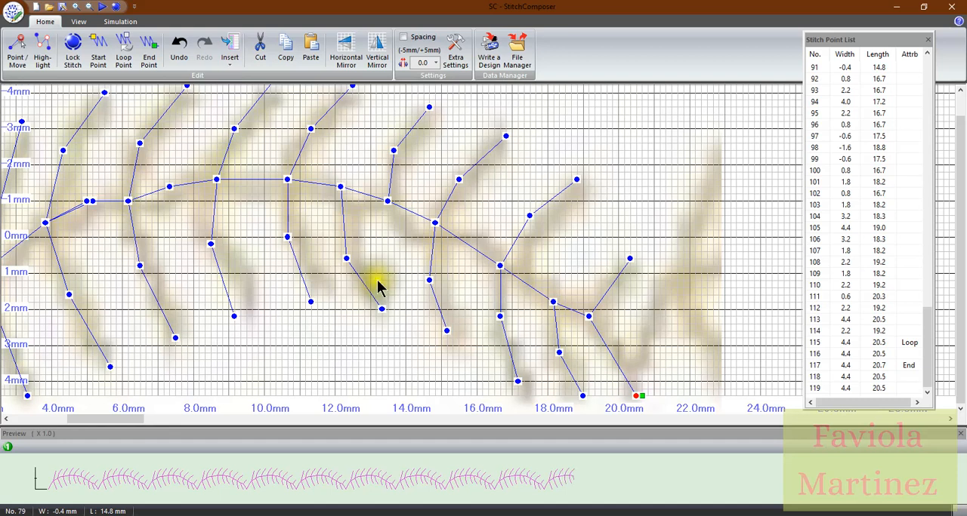